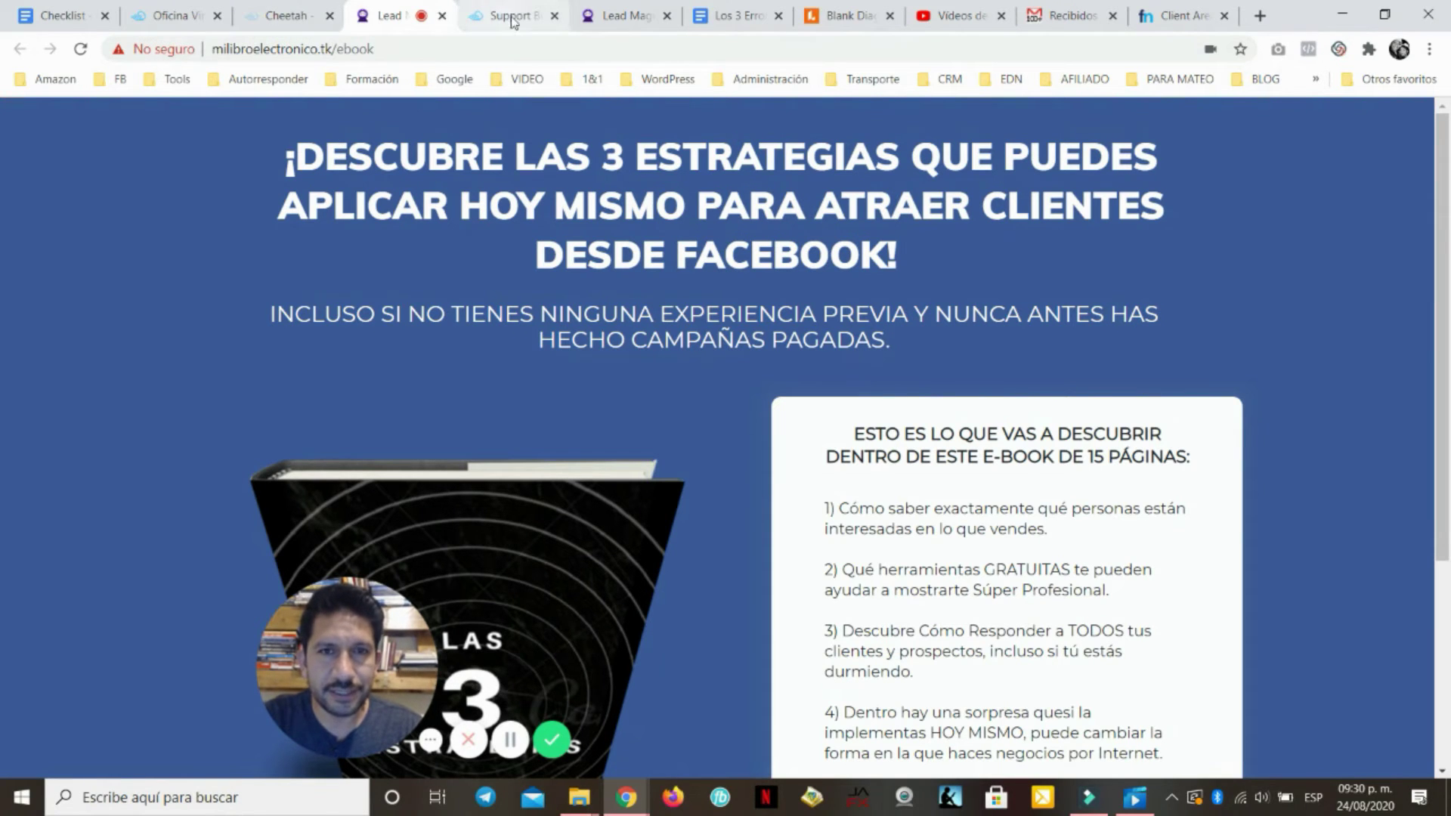
# Load milibroelectronico.tk without the /ebook path, check the Cheetah pages, then return to the Checklist
pyautogui.moveTo(336, 54); pyautogui.dragTo(425, 61)
pyautogui.press('BackSpace')
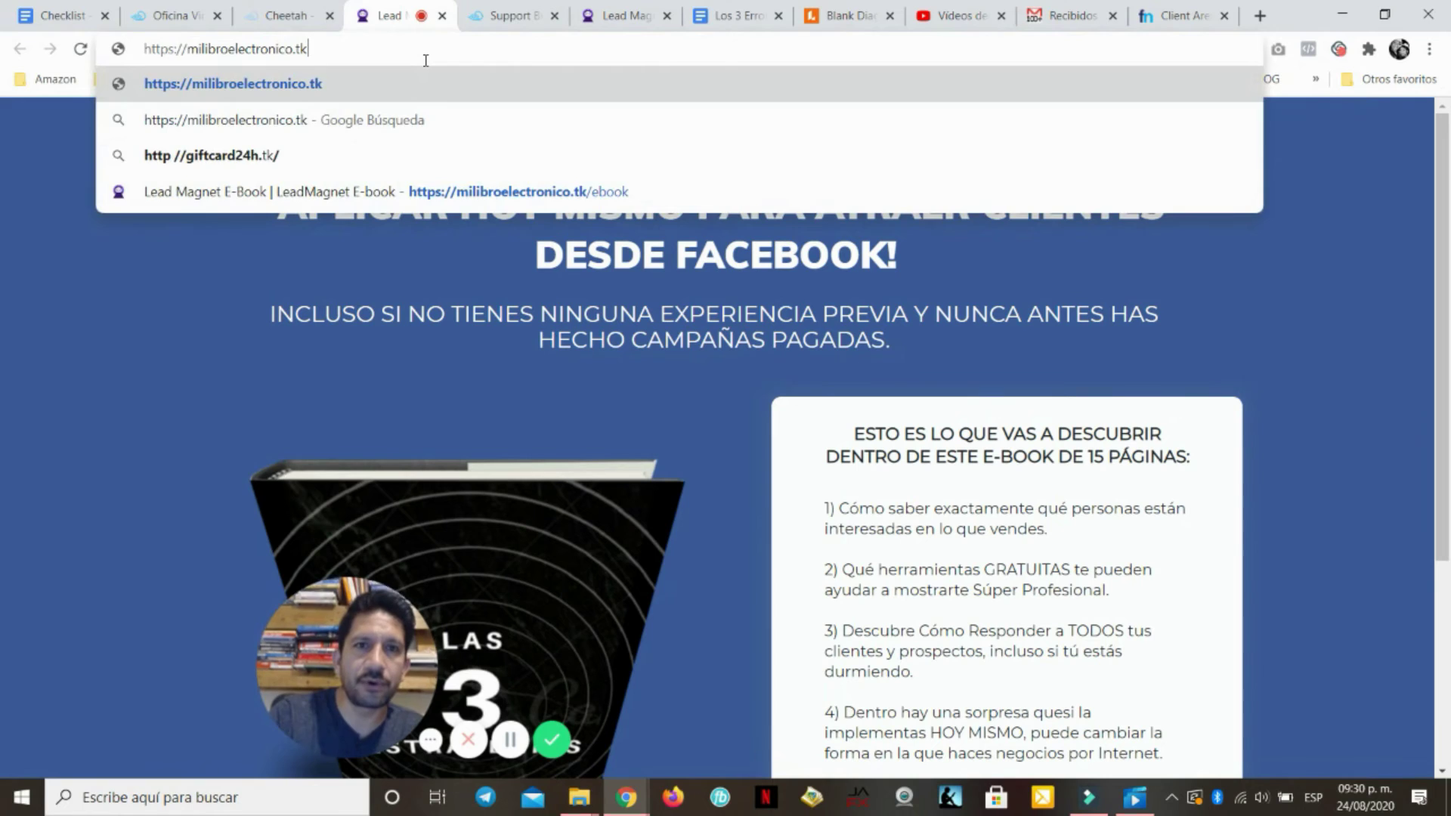
pyautogui.press('Return')
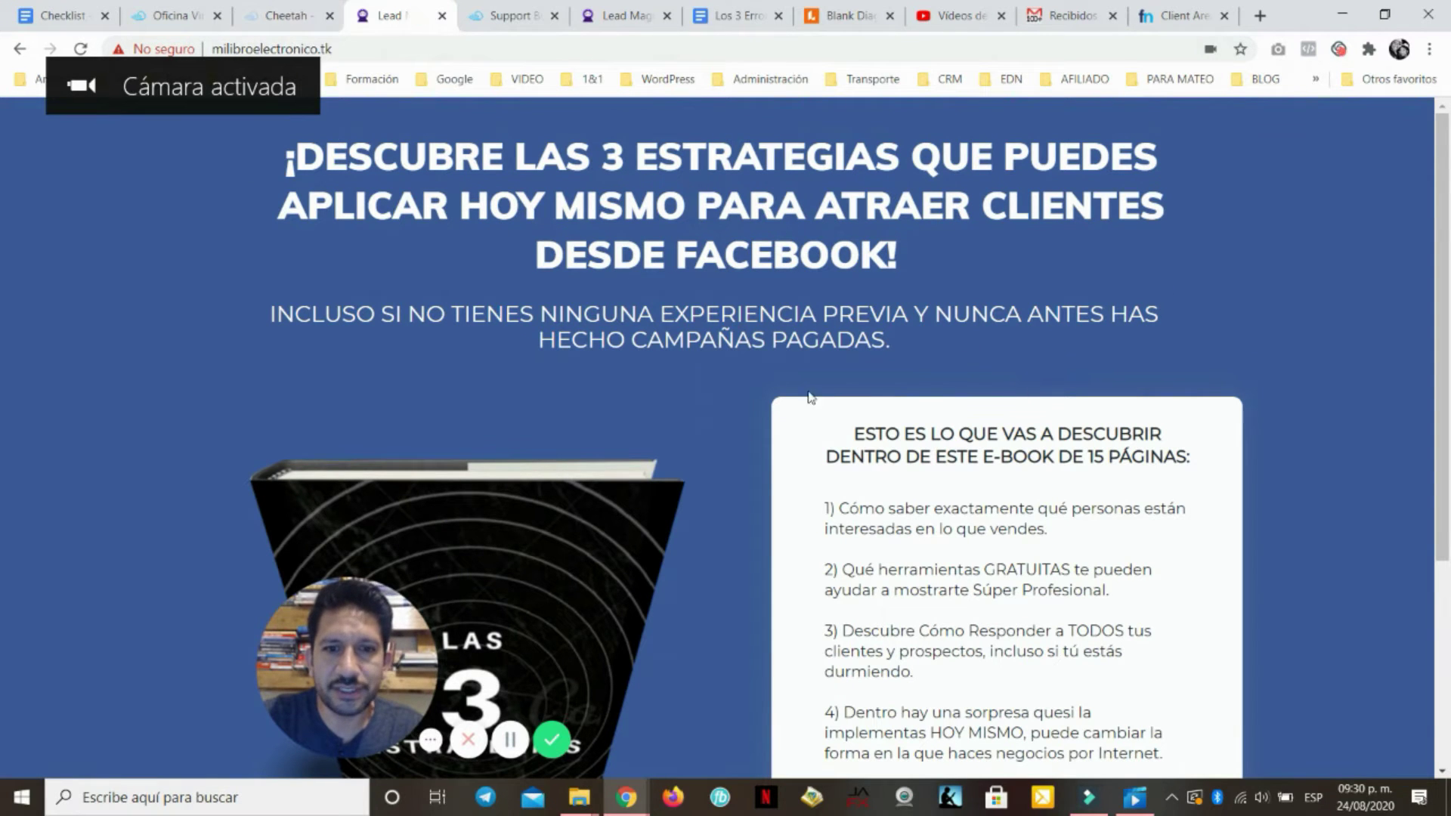
pyautogui.scroll(-4, 1033, 448)
pyautogui.scroll(4, 1033, 448)
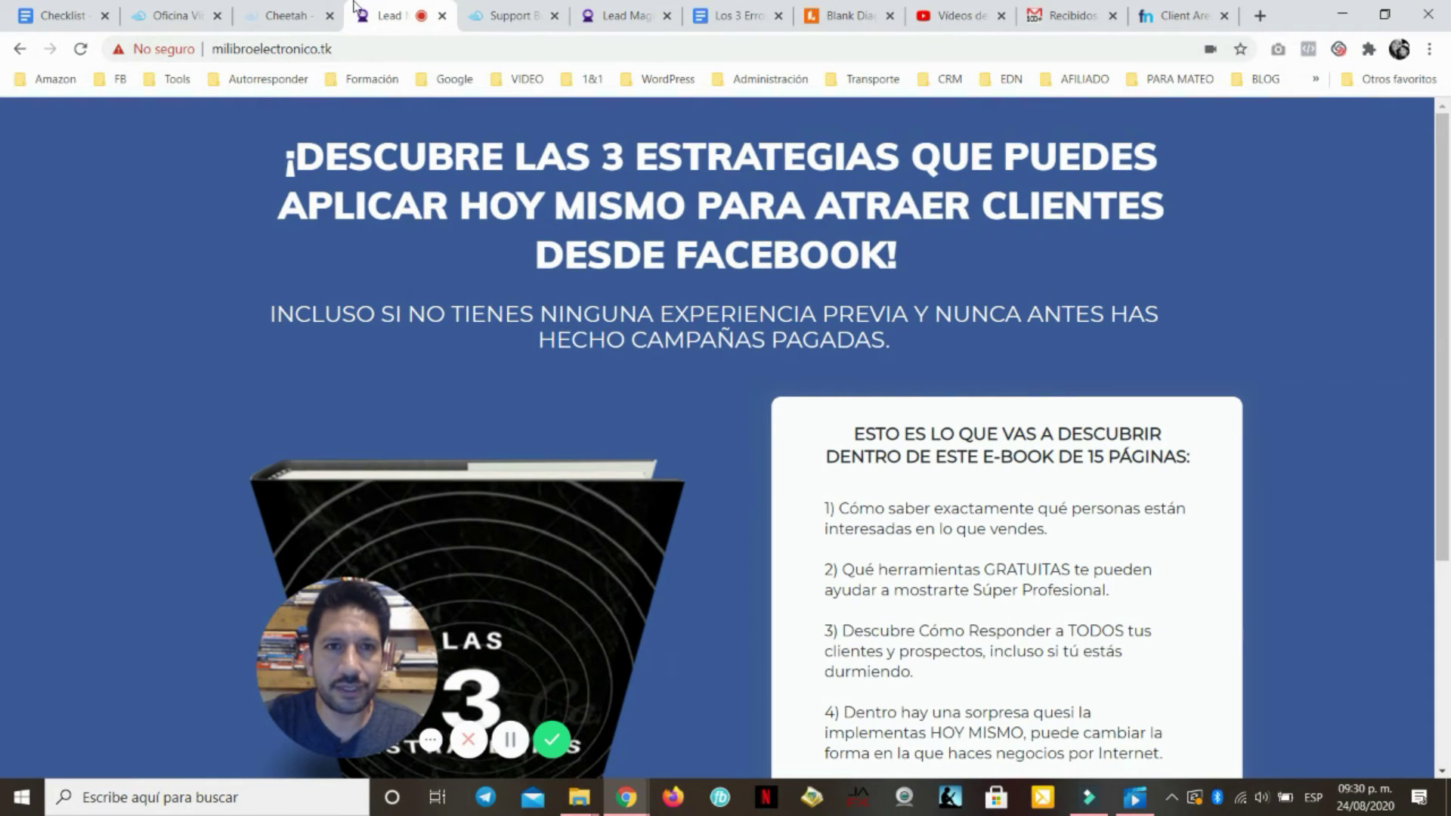
pyautogui.click(279, 17)
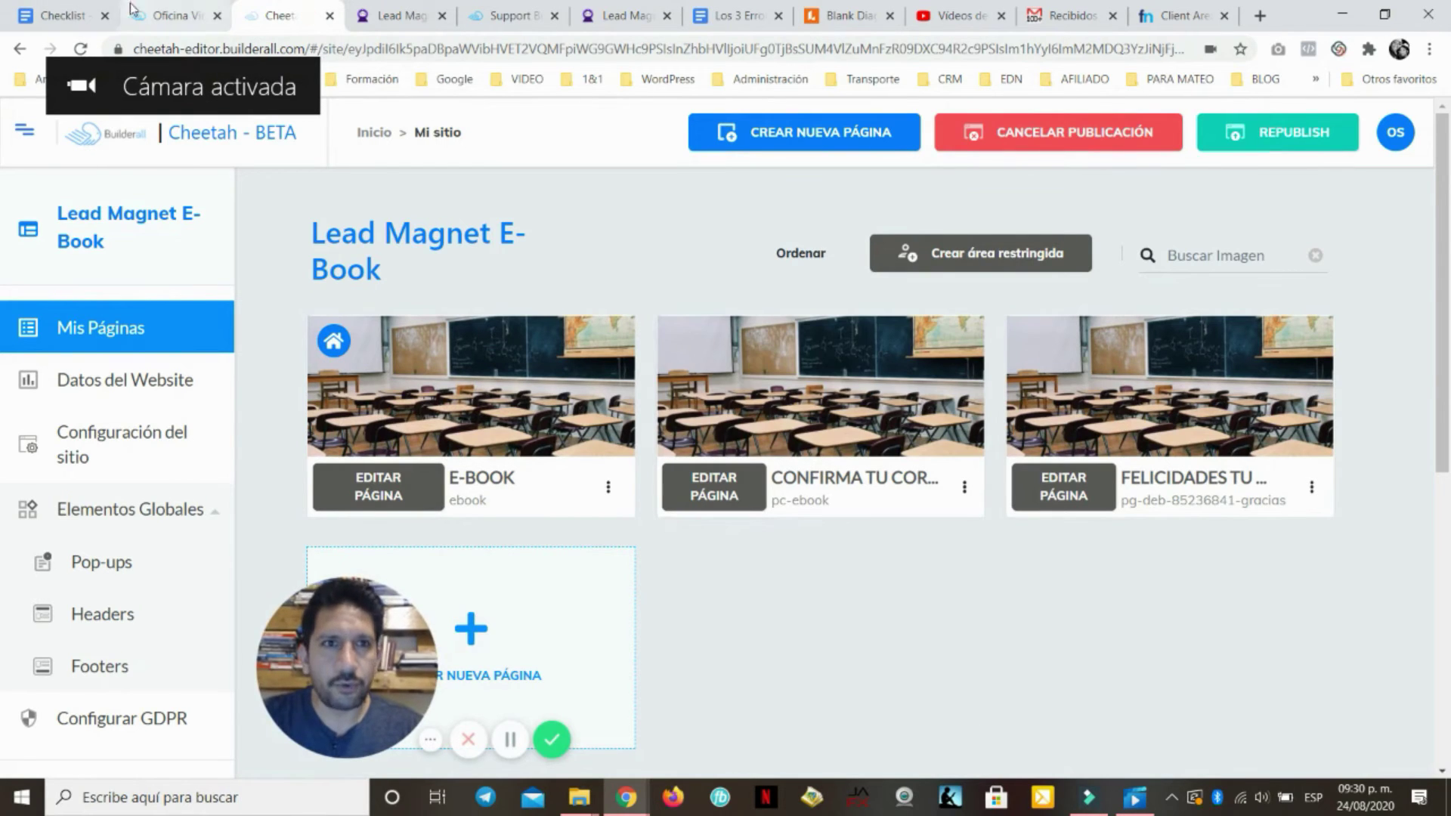
pyautogui.click(72, 13)
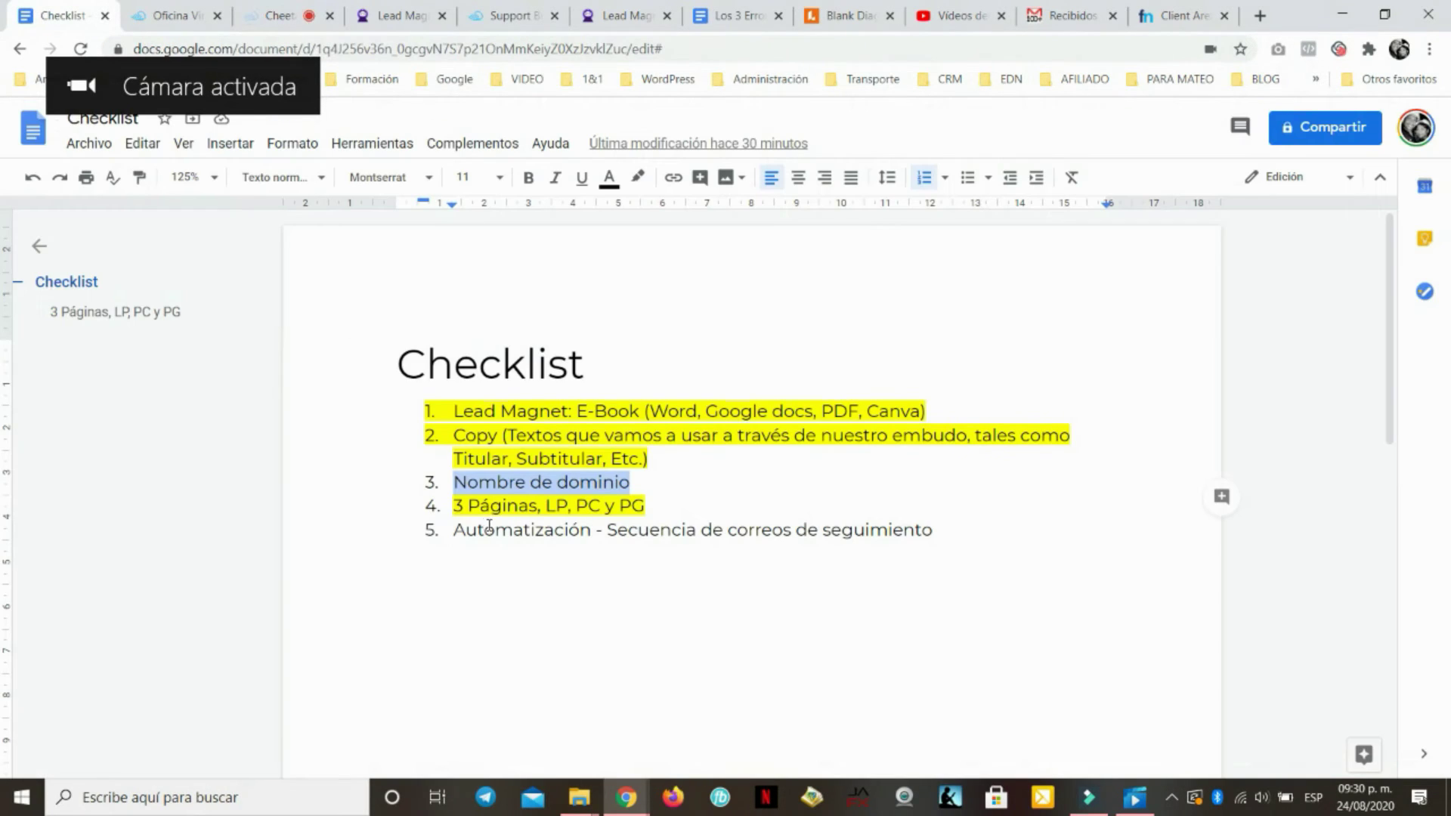
# Highlight 'Nombre de dominio' yellow, select 'Automatización', then go to the Builderall Office dashboard
pyautogui.click(635, 182)
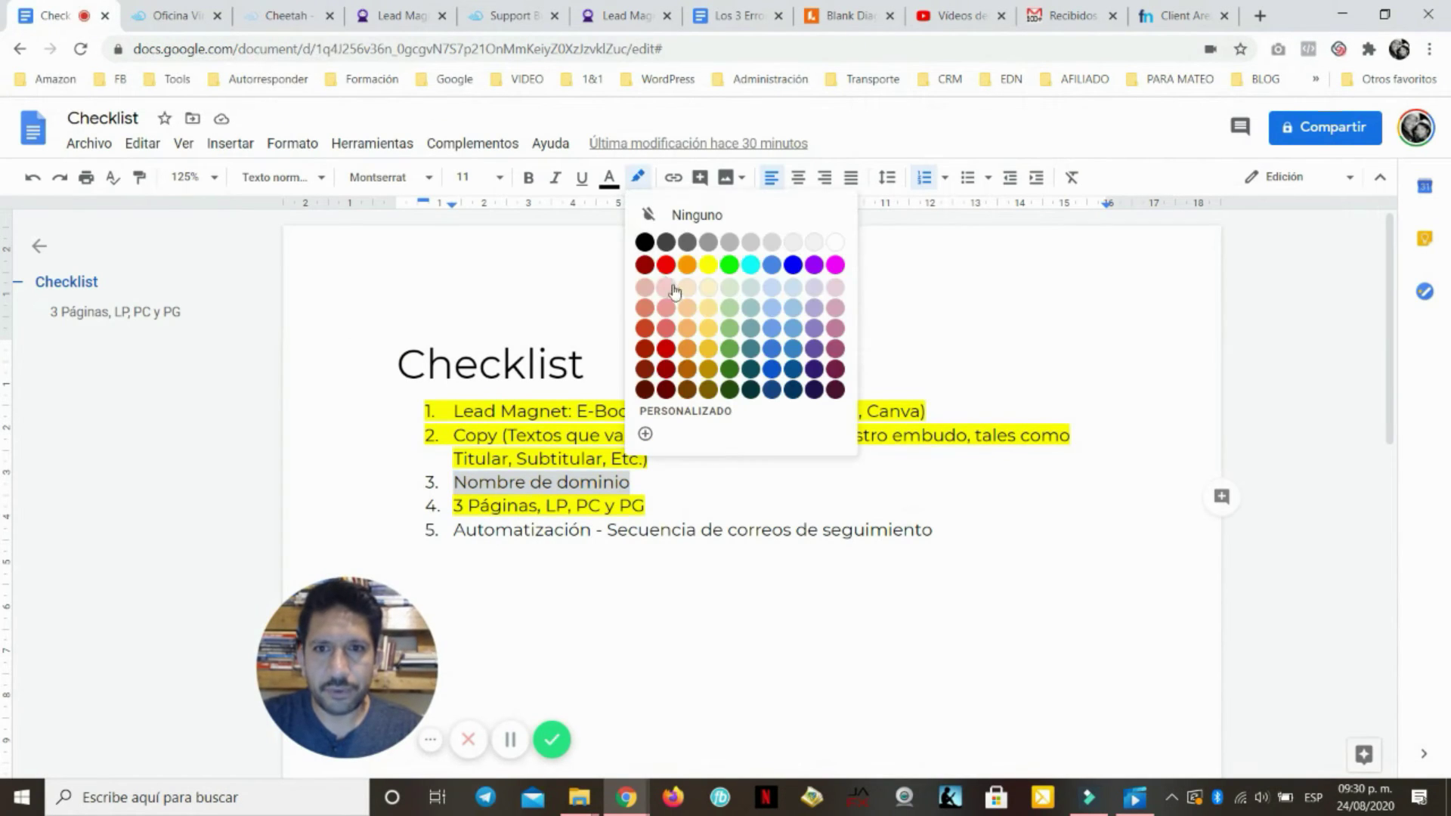
pyautogui.click(711, 264)
pyautogui.click(556, 529)
pyautogui.moveTo(455, 532); pyautogui.dragTo(595, 537)
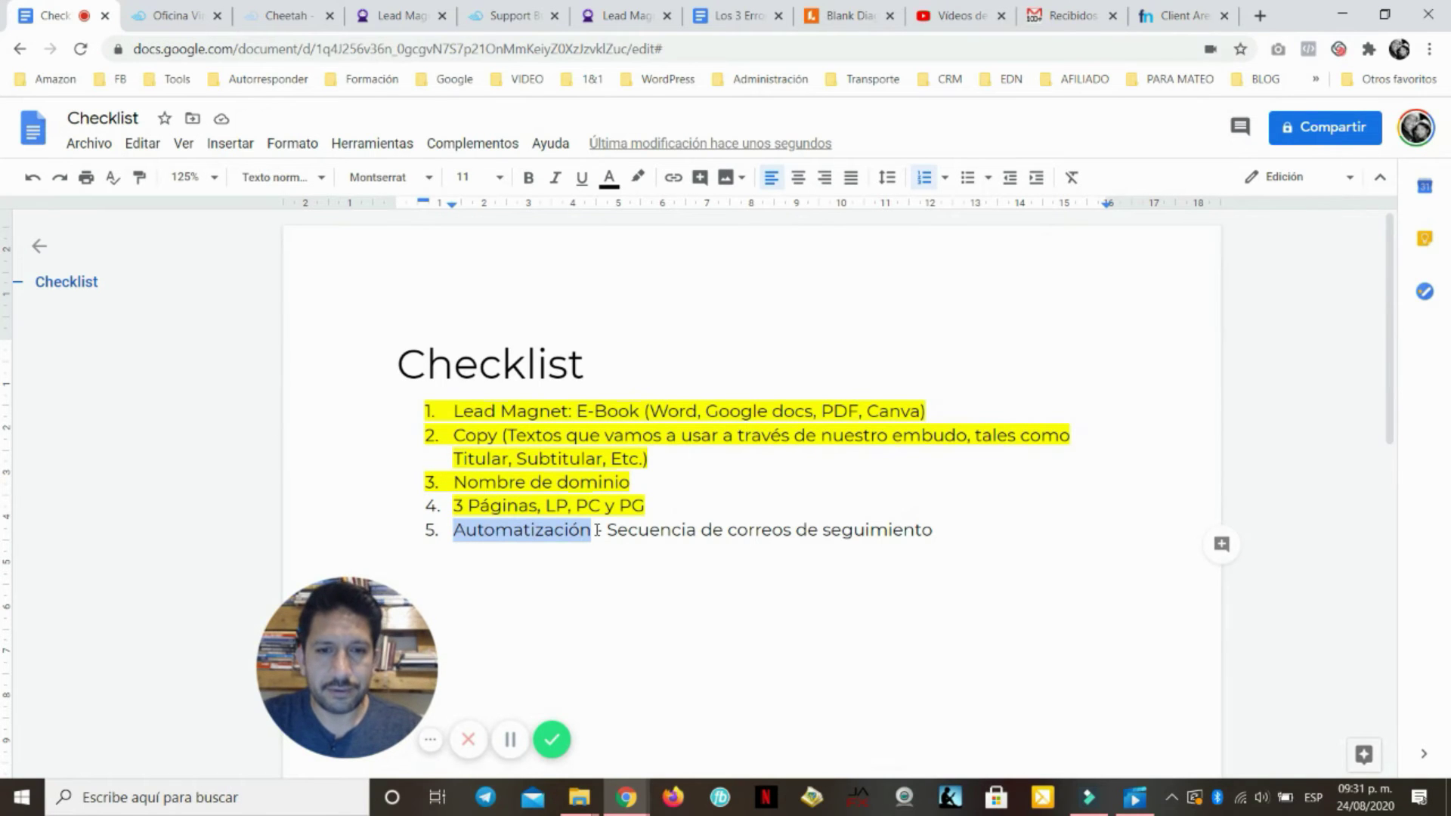
pyautogui.click(172, 15)
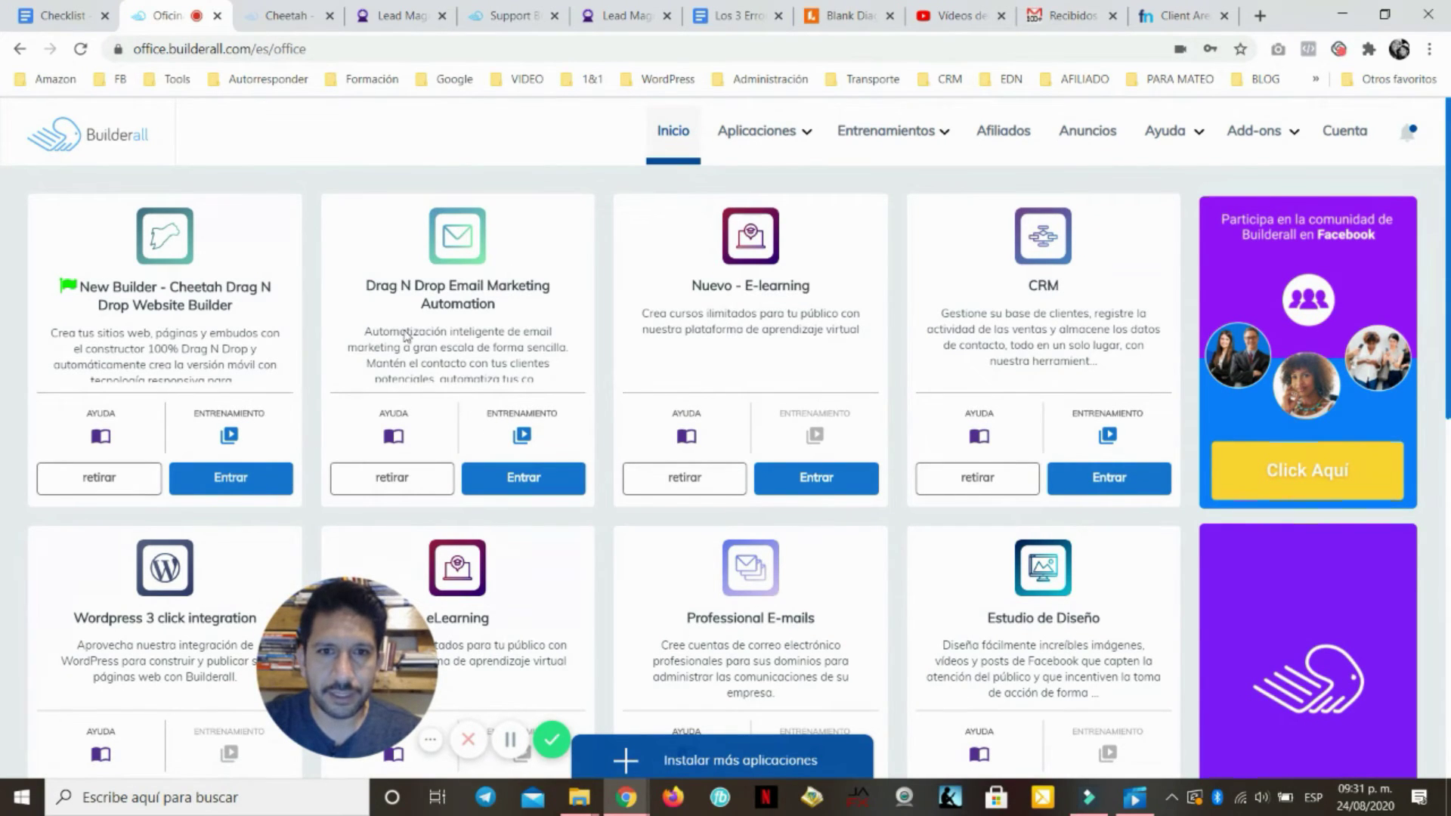
# Launch MailingBoss from Email Marketing, close the Cheetah and e-book tabs, and open Dominios
pyautogui.click(532, 479)
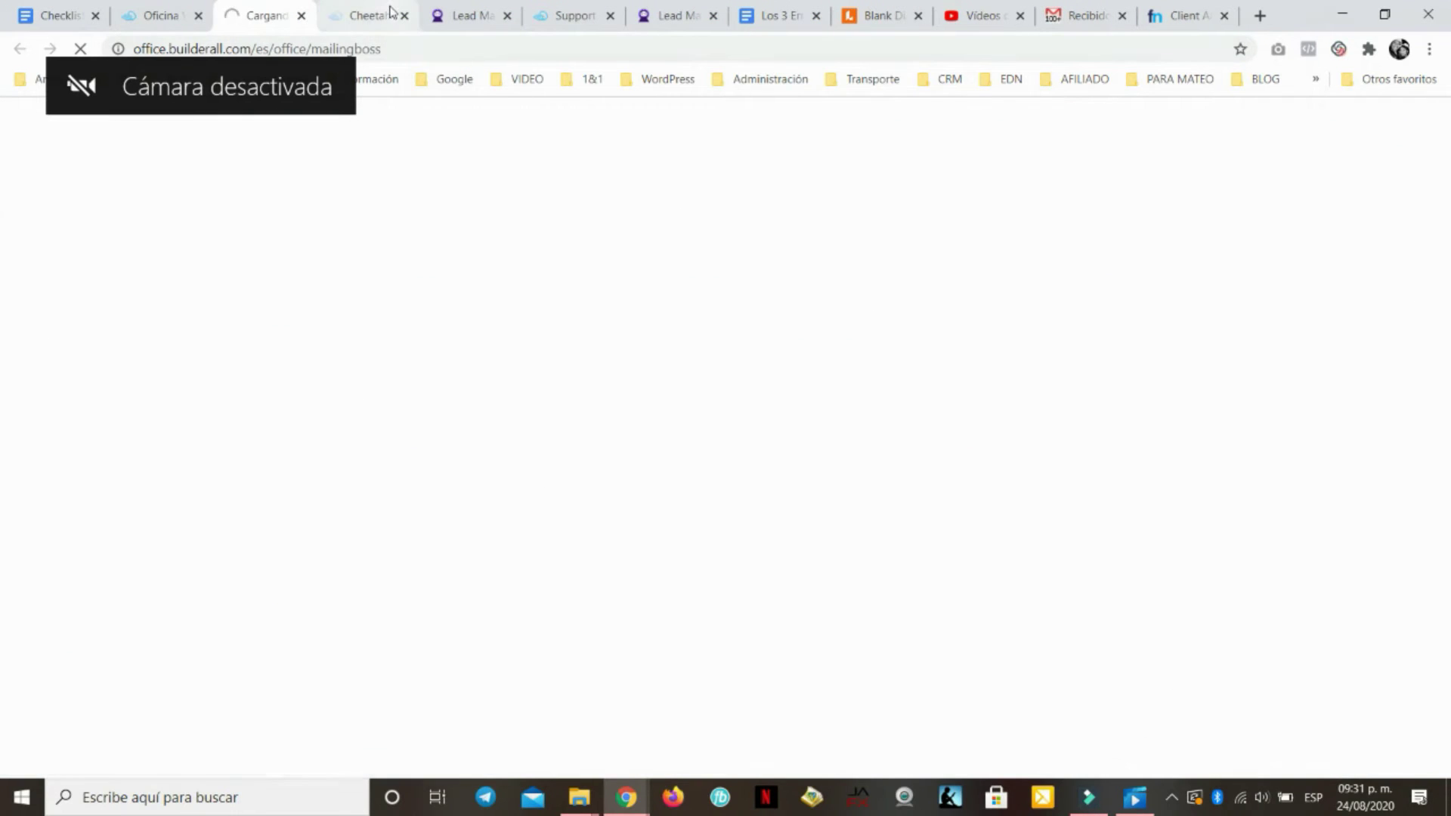
pyautogui.click(392, 13)
pyautogui.click(404, 16)
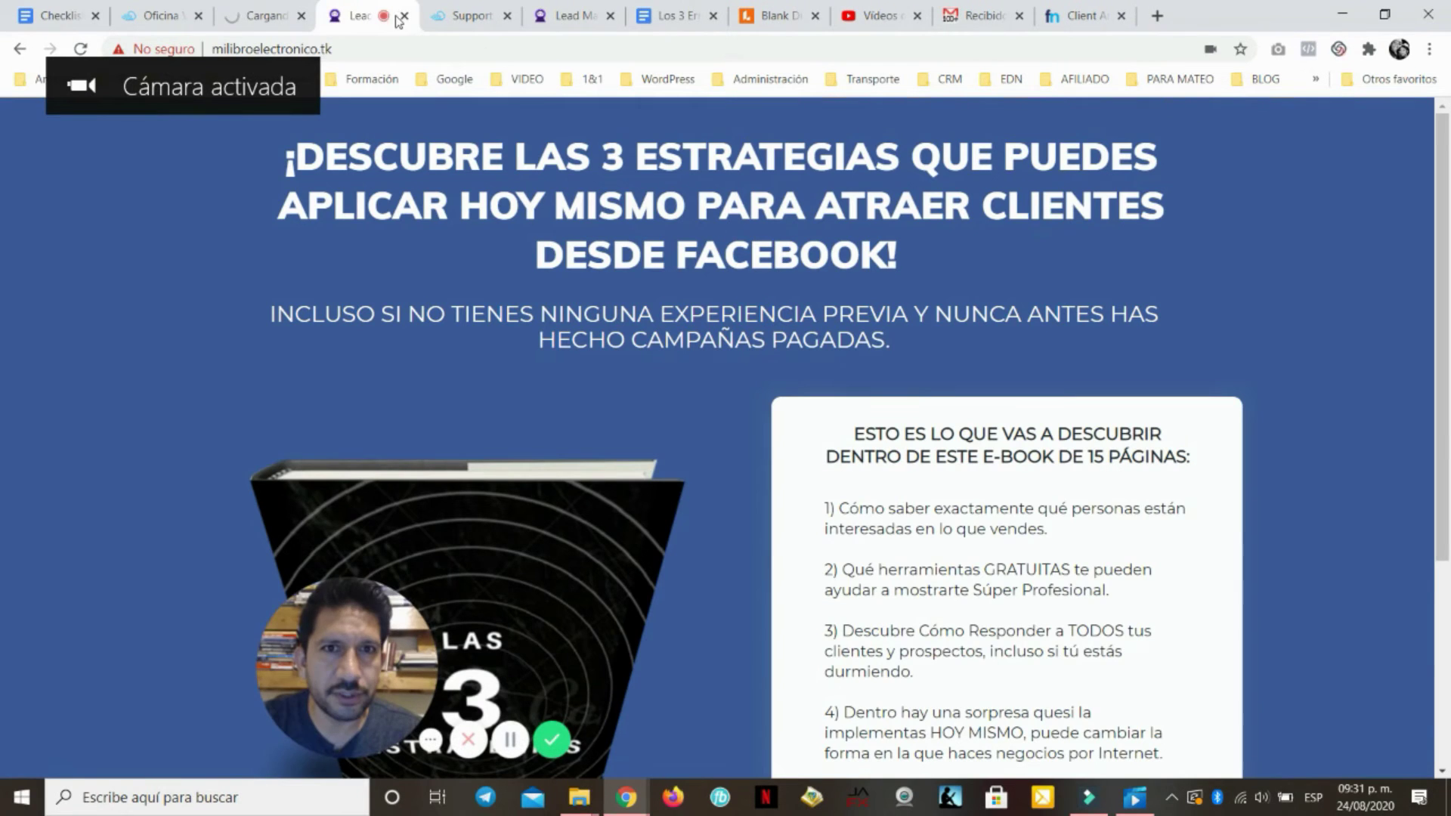
pyautogui.click(404, 15)
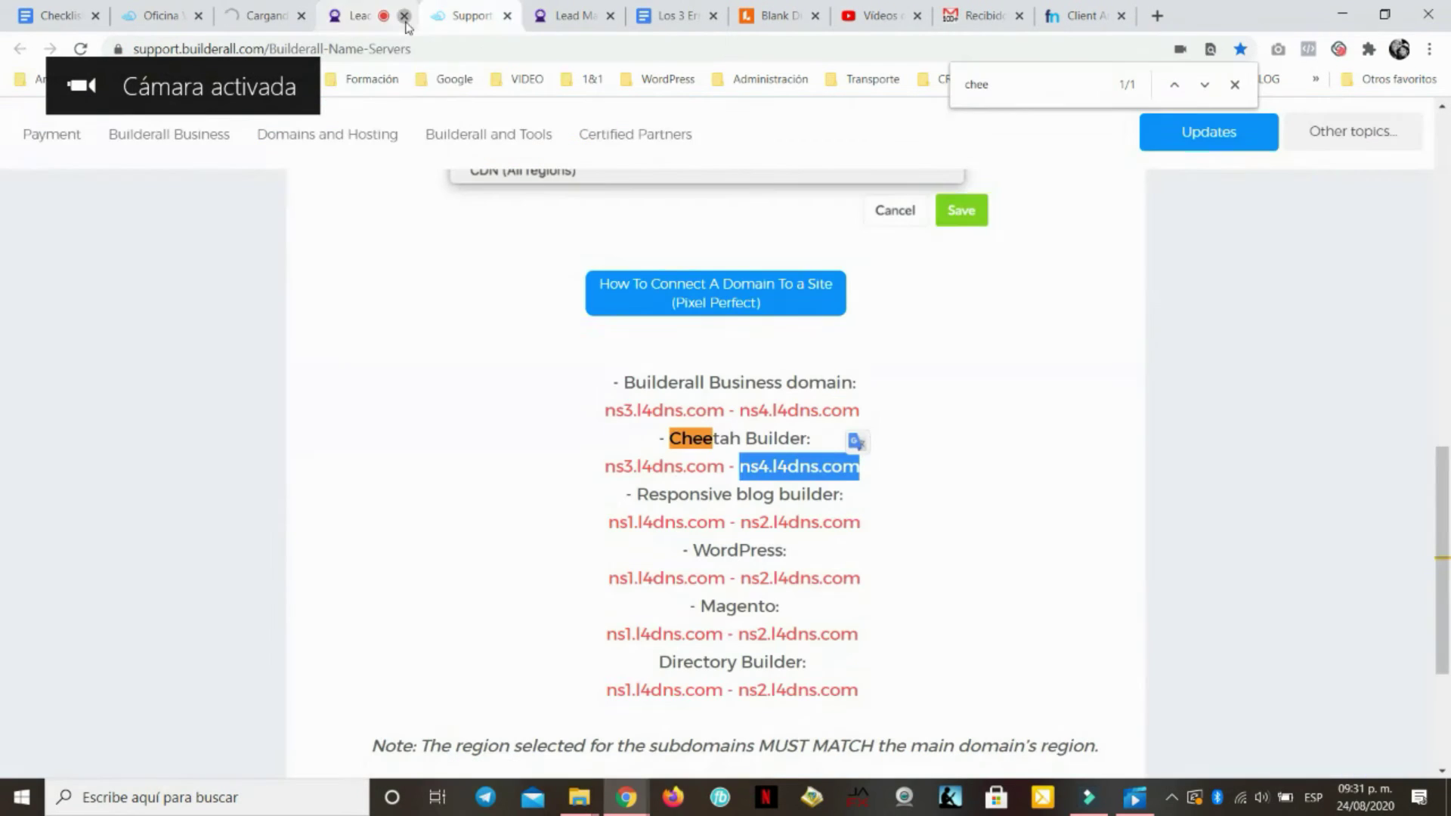
pyautogui.click(268, 15)
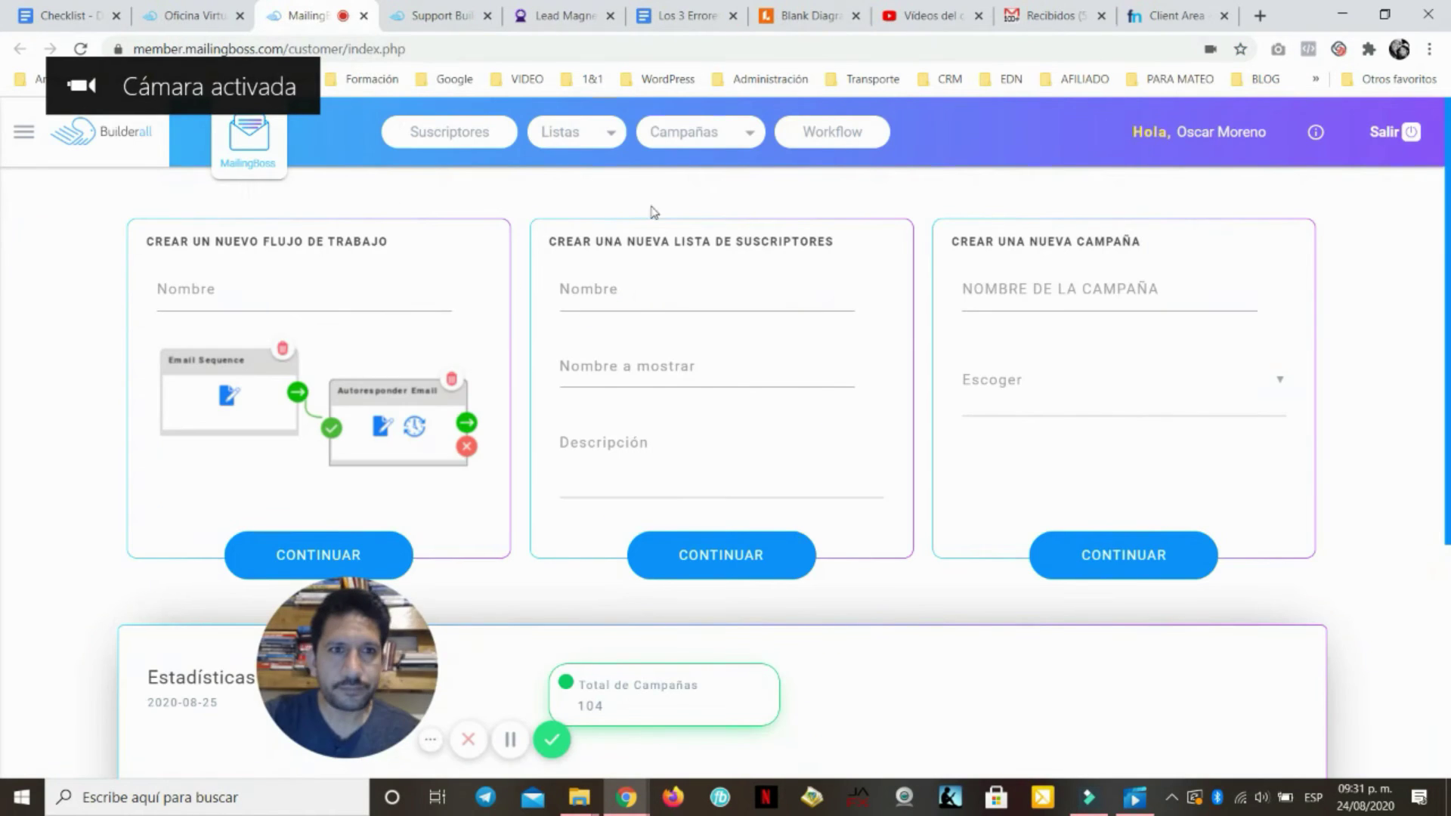
pyautogui.click(20, 136)
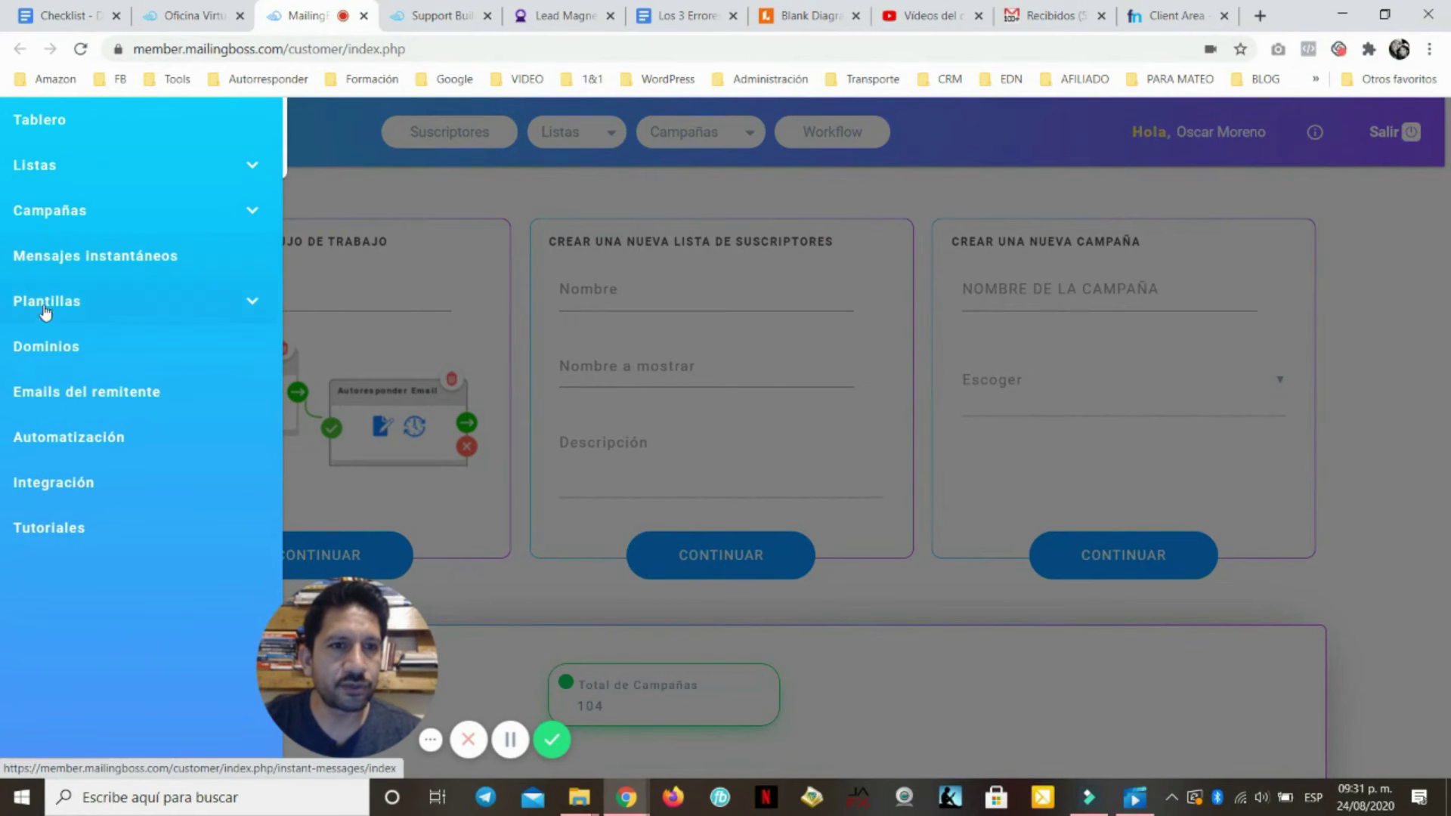
pyautogui.click(67, 346)
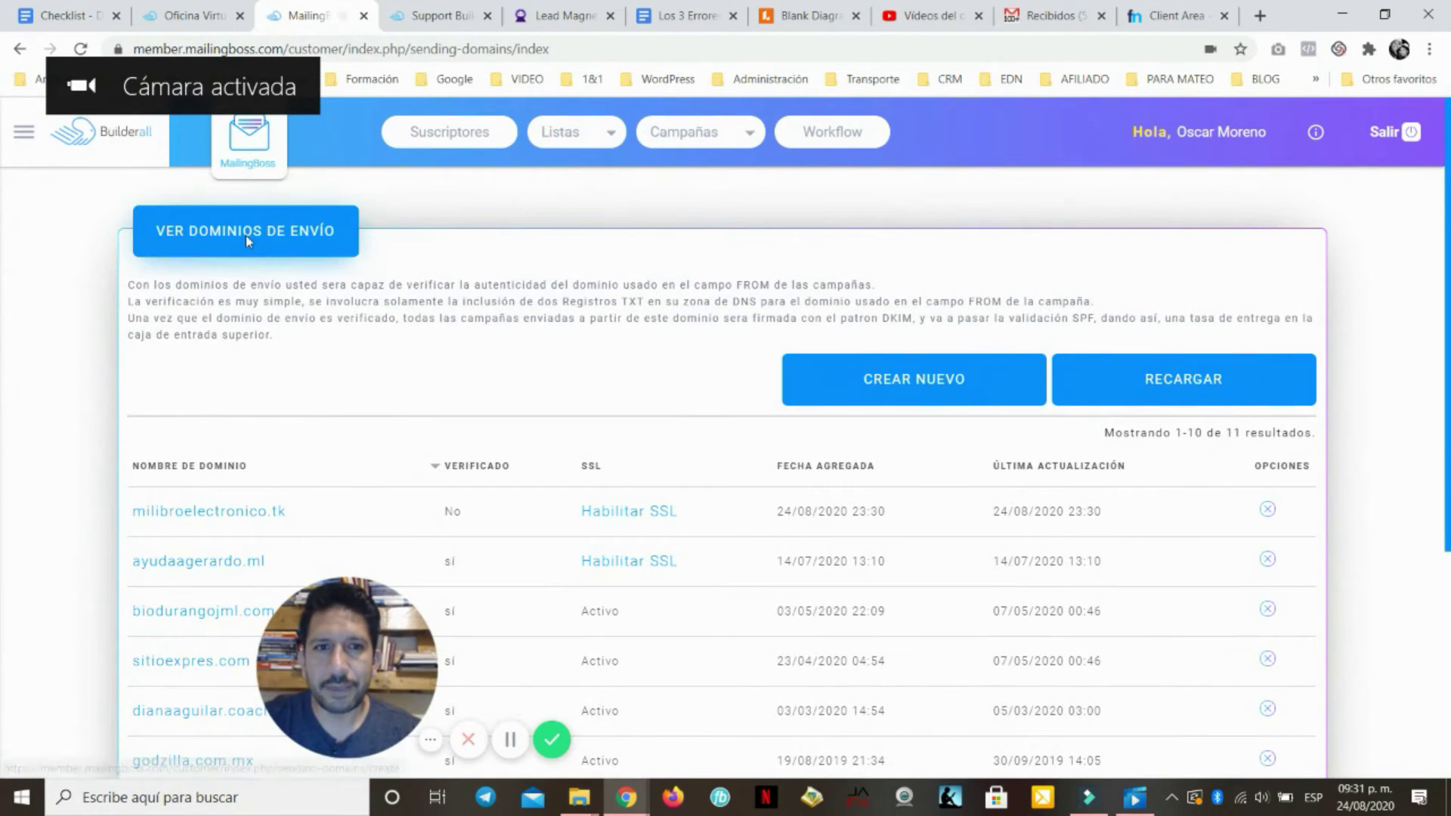
pyautogui.click(919, 379)
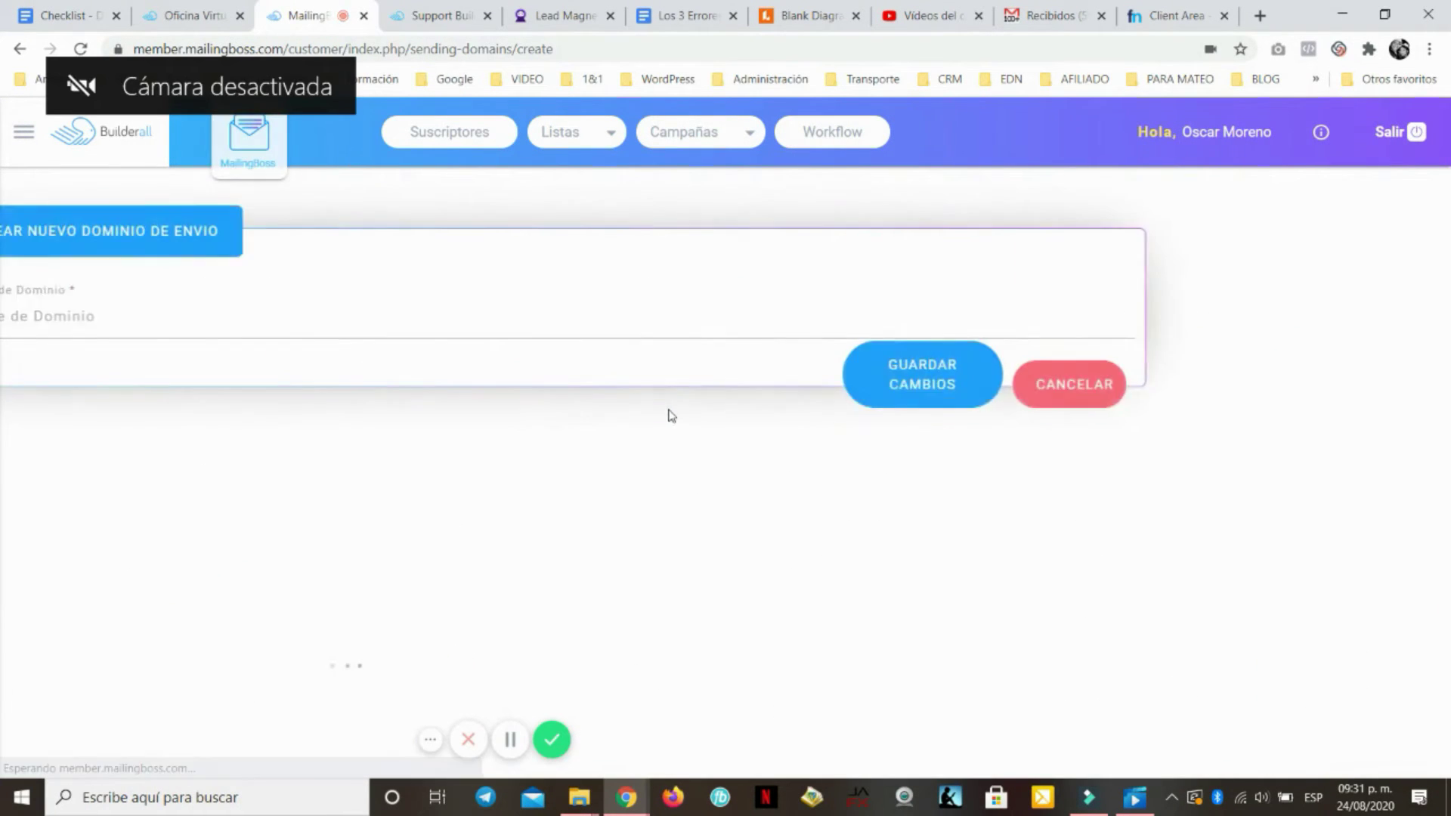
pyautogui.click(311, 327)
pyautogui.write('milibroelectronico.tk')
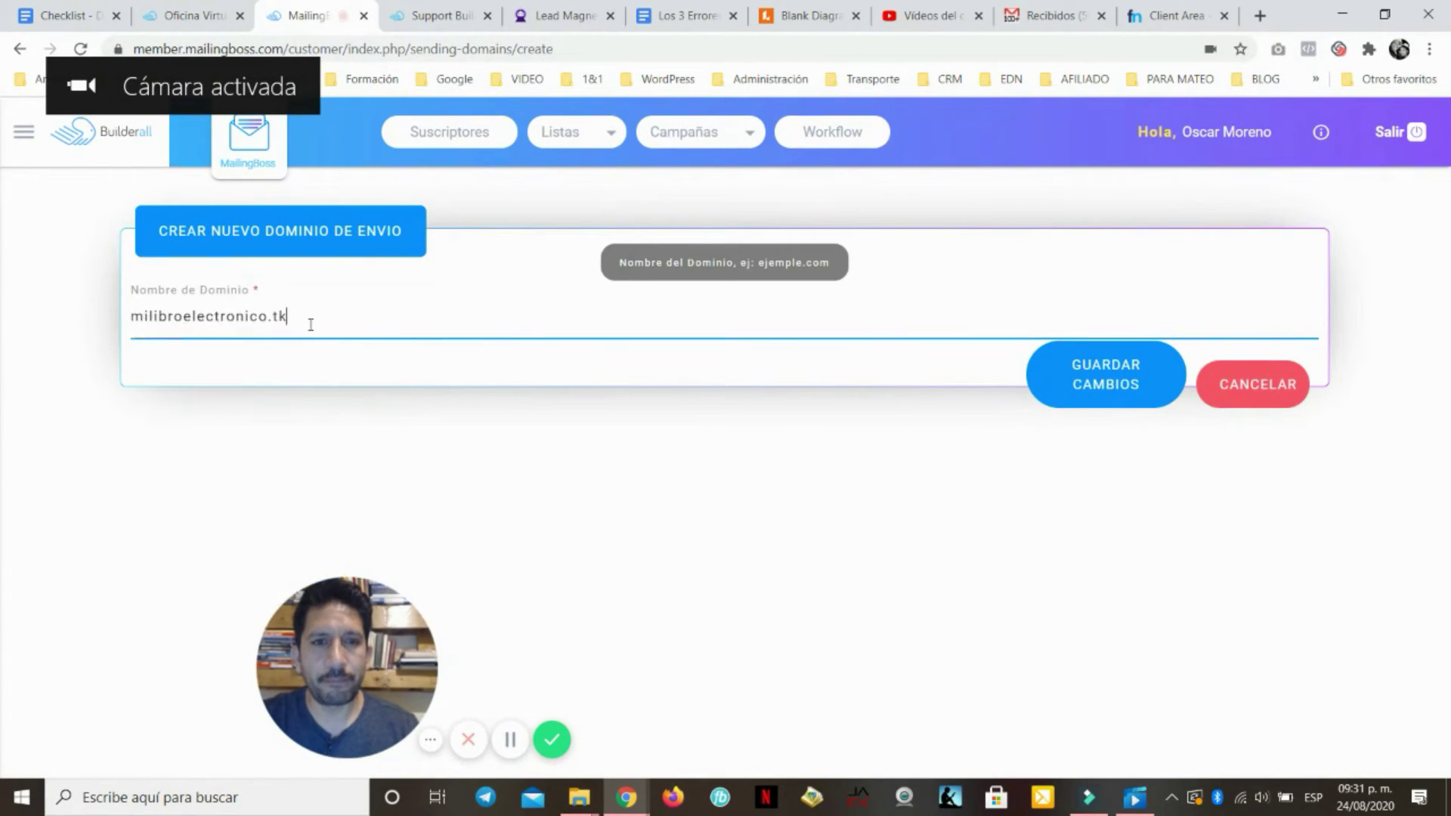
pyautogui.click(1099, 380)
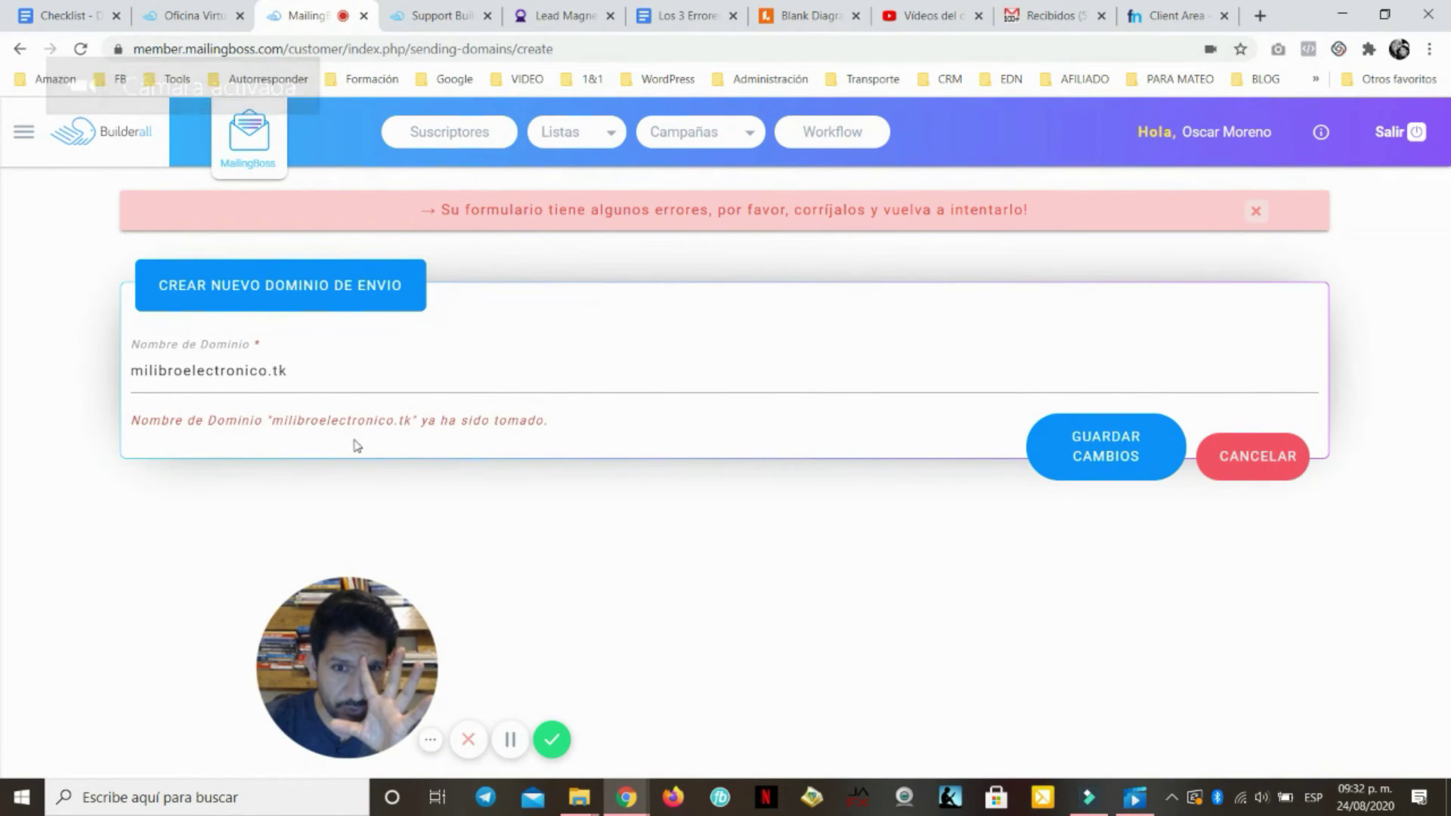
pyautogui.tripleClick(356, 376)
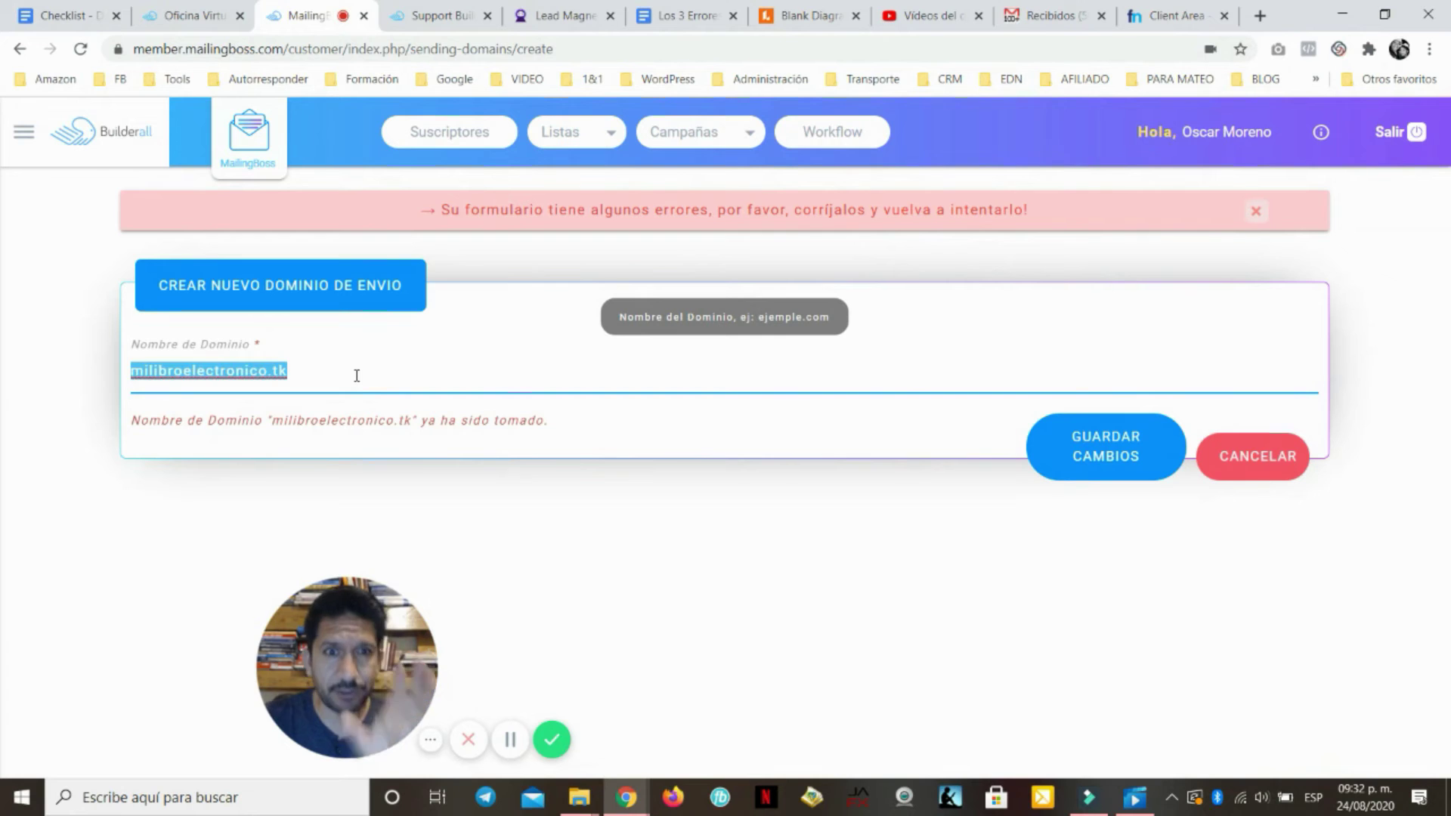
pyautogui.press('BackSpace')
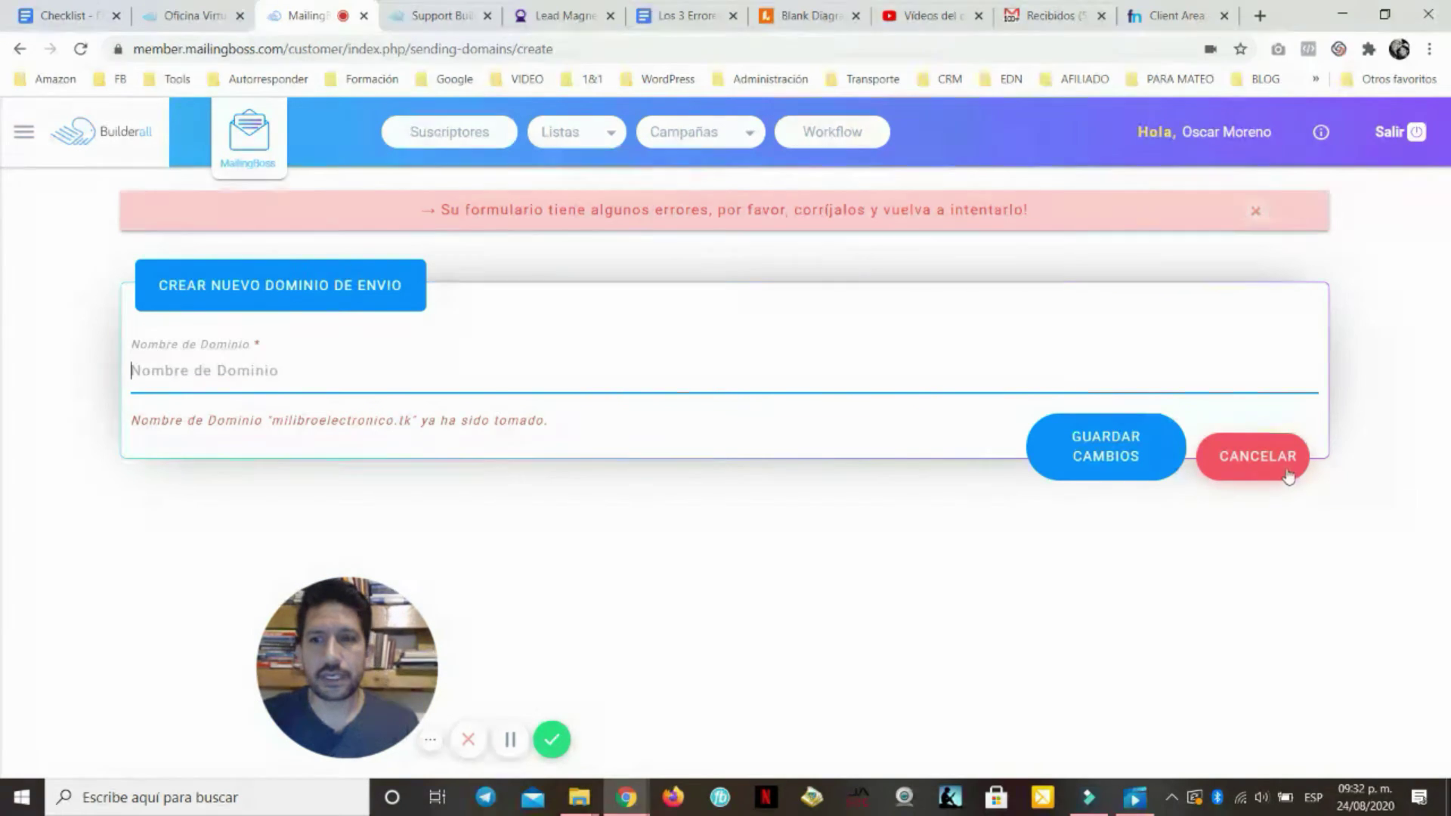
pyautogui.click(1253, 457)
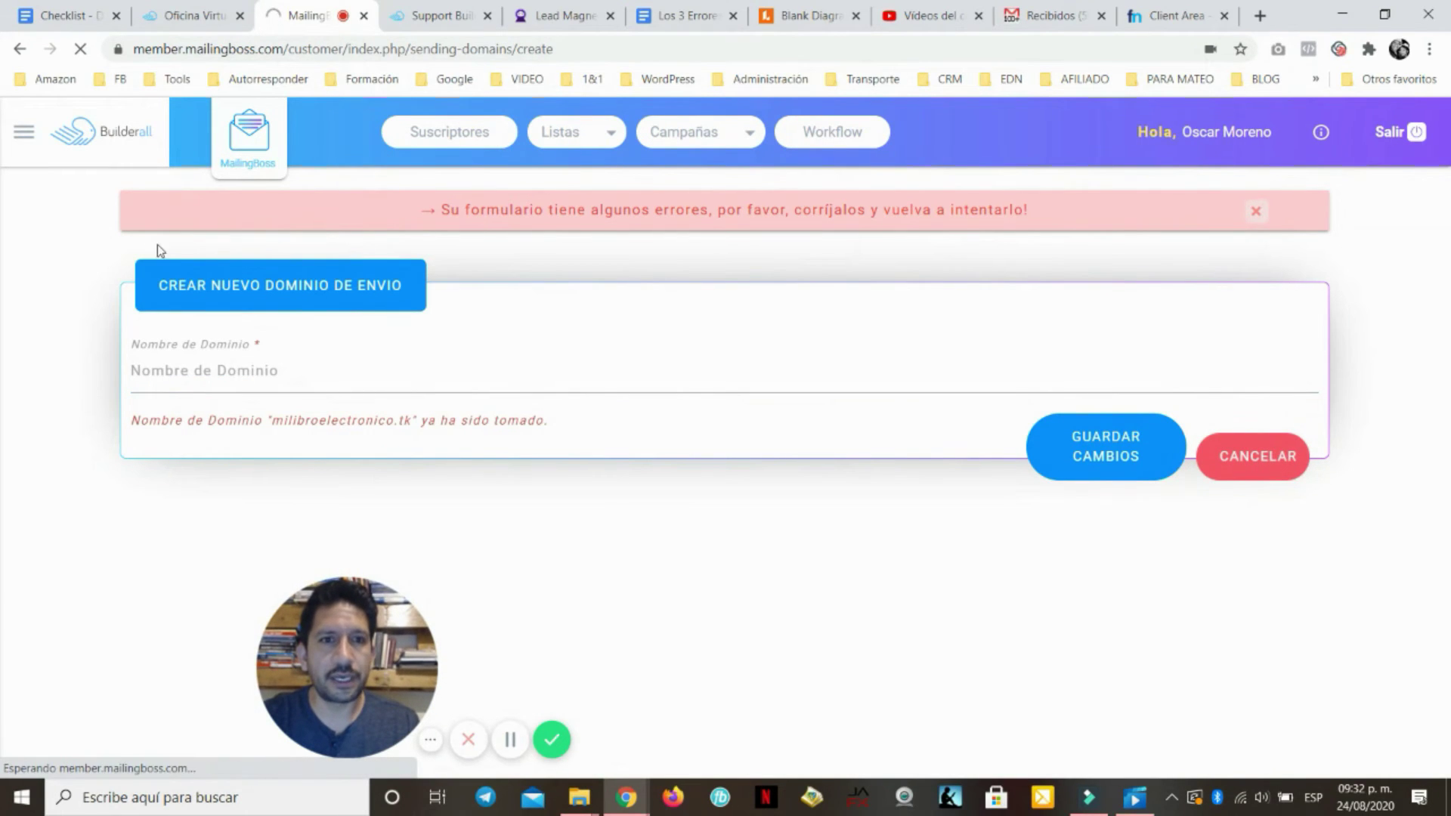
pyautogui.click(24, 132)
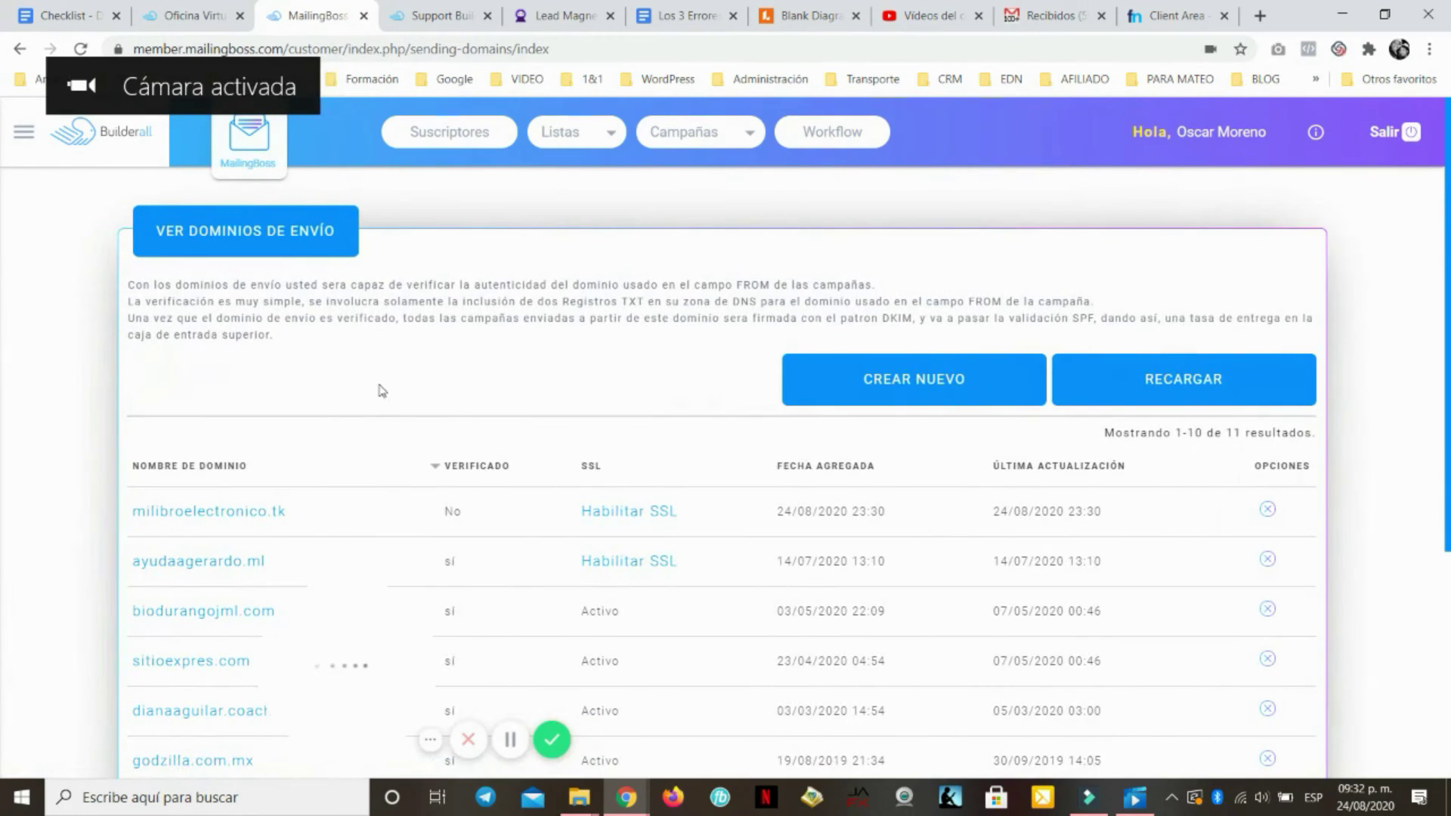
# Enable SSL in the sending domains table so it shows Procesando SSL, then view the thank-you page
pyautogui.scroll(-1, 352, 415)
pyautogui.scroll(1, 393, 424)
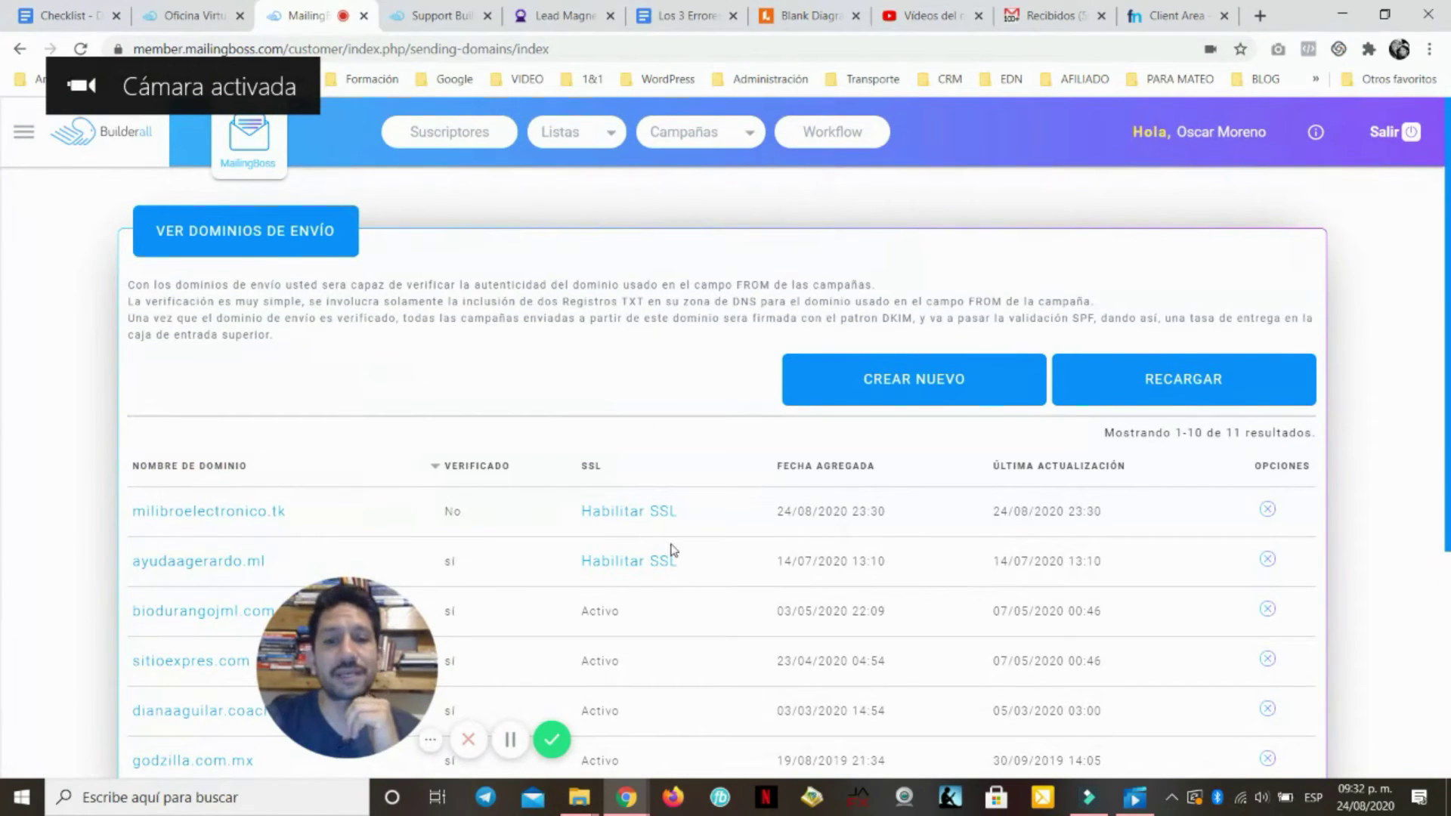
pyautogui.scroll(-1, 661, 518)
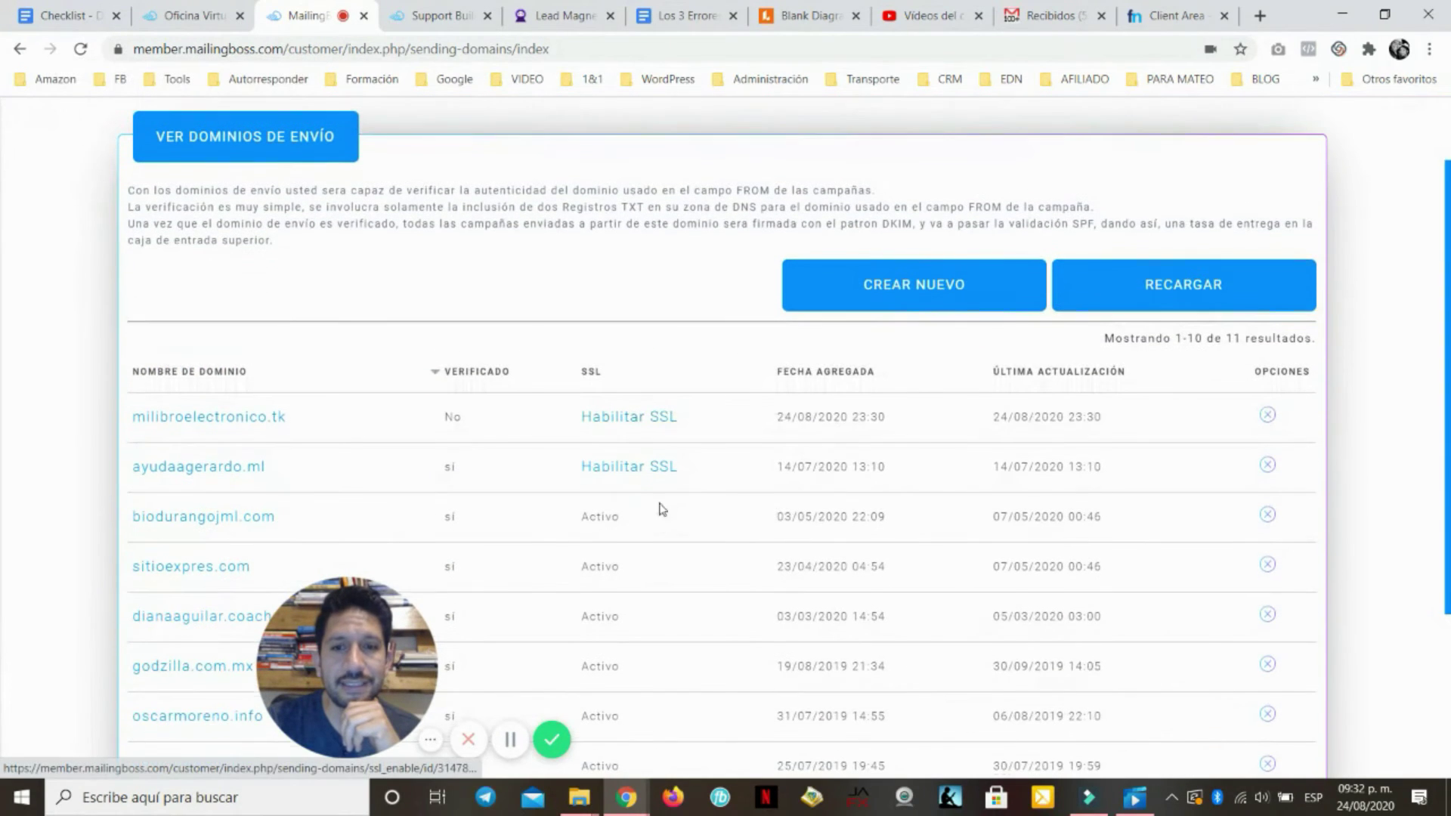
pyautogui.click(632, 469)
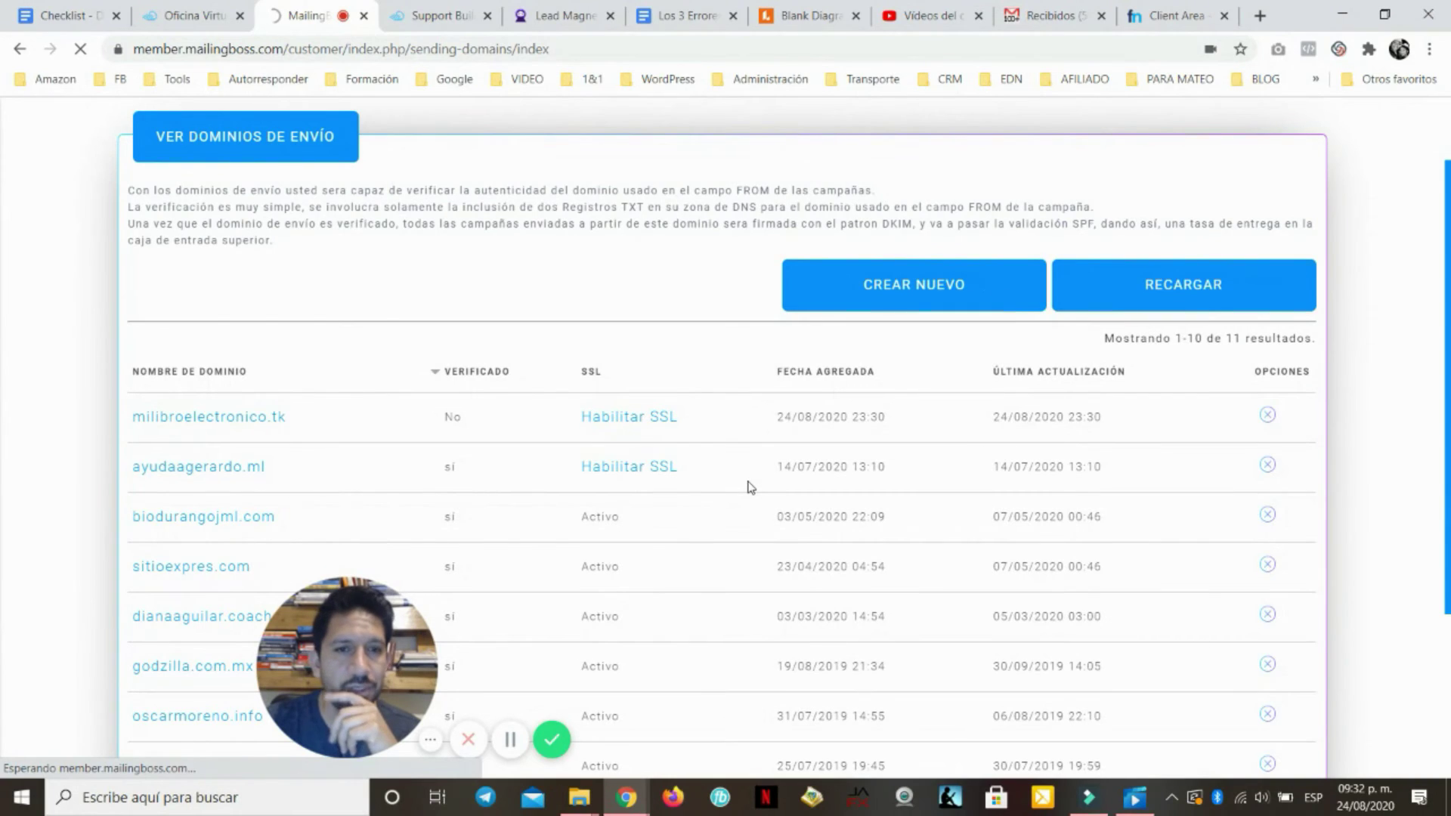
pyautogui.scroll(1, 737, 484)
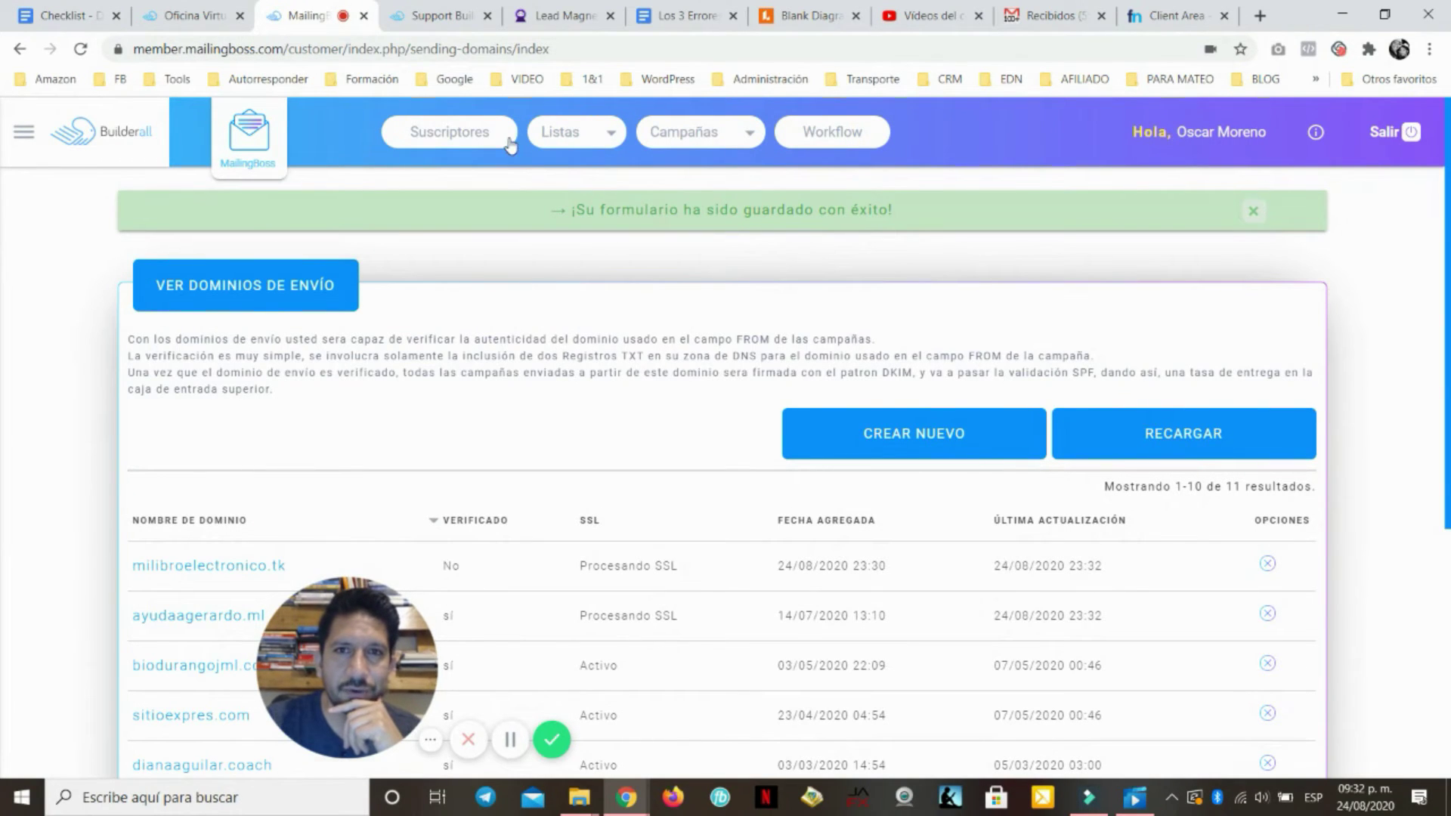
pyautogui.click(542, 17)
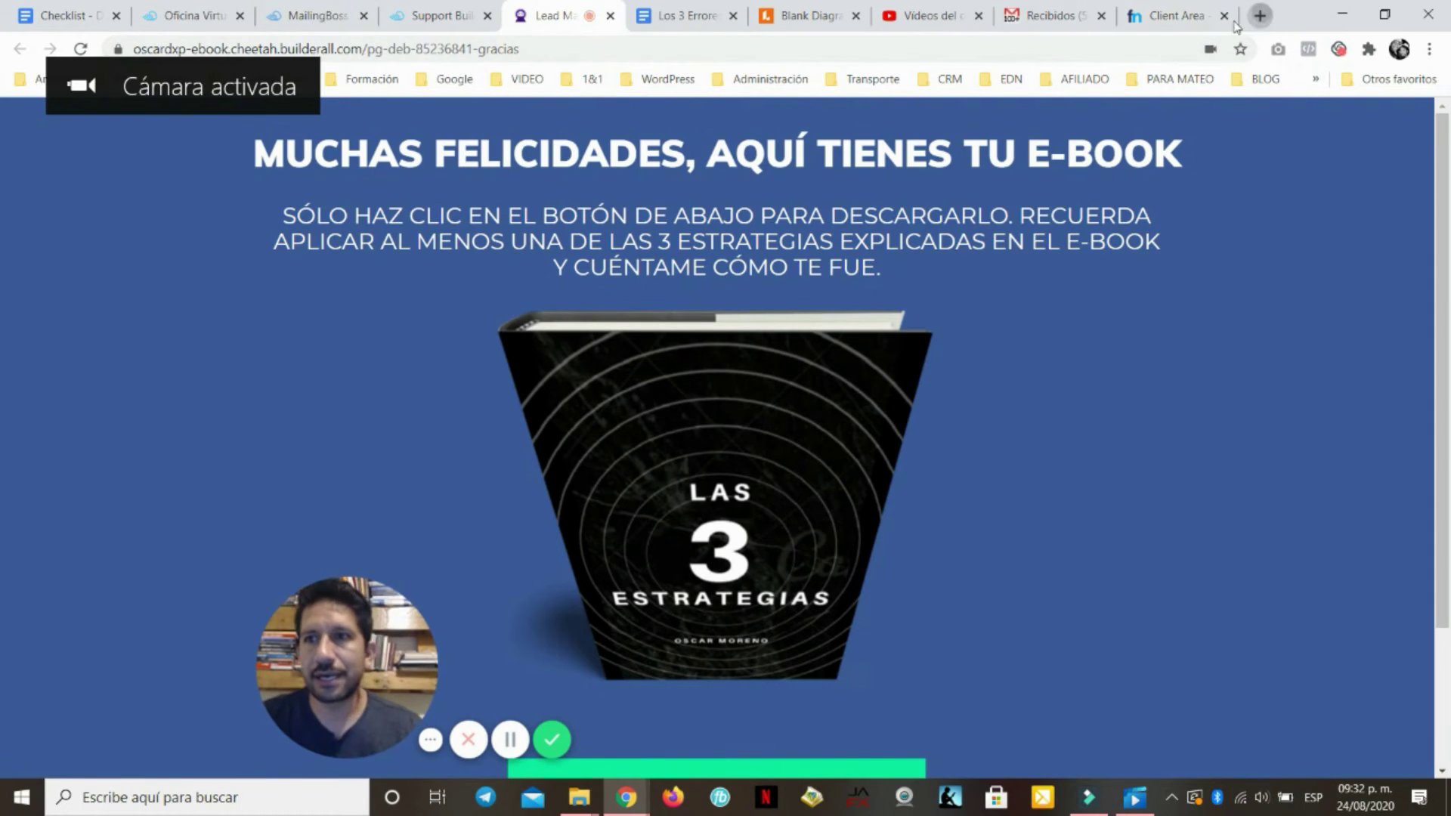
# Open ayudaagerardo.ml in a new tab and check its site security information
pyautogui.click(1260, 15)
pyautogui.click(1126, 50)
pyautogui.write('a')
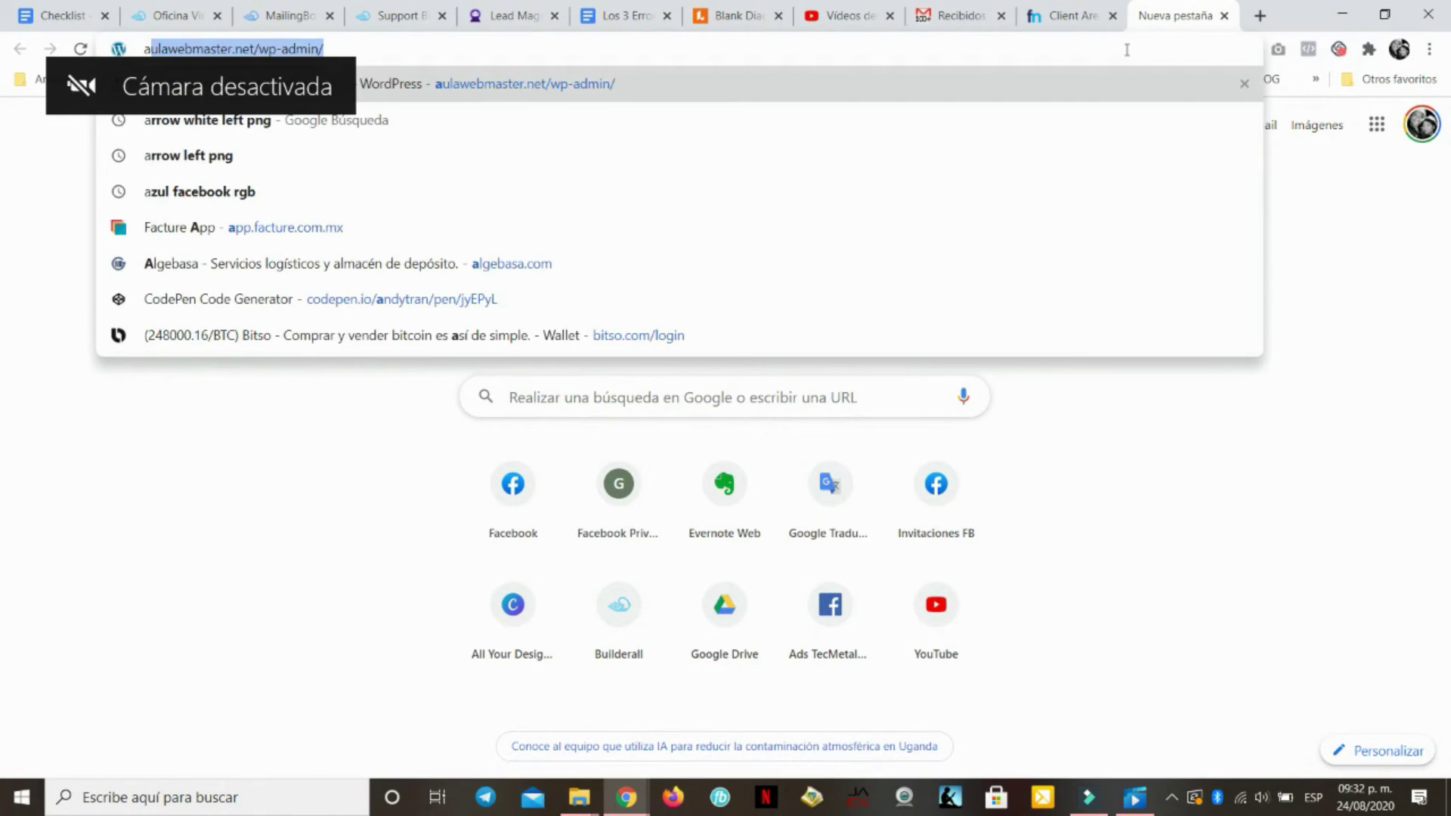
pyautogui.write('yuda')
pyautogui.press('Return')
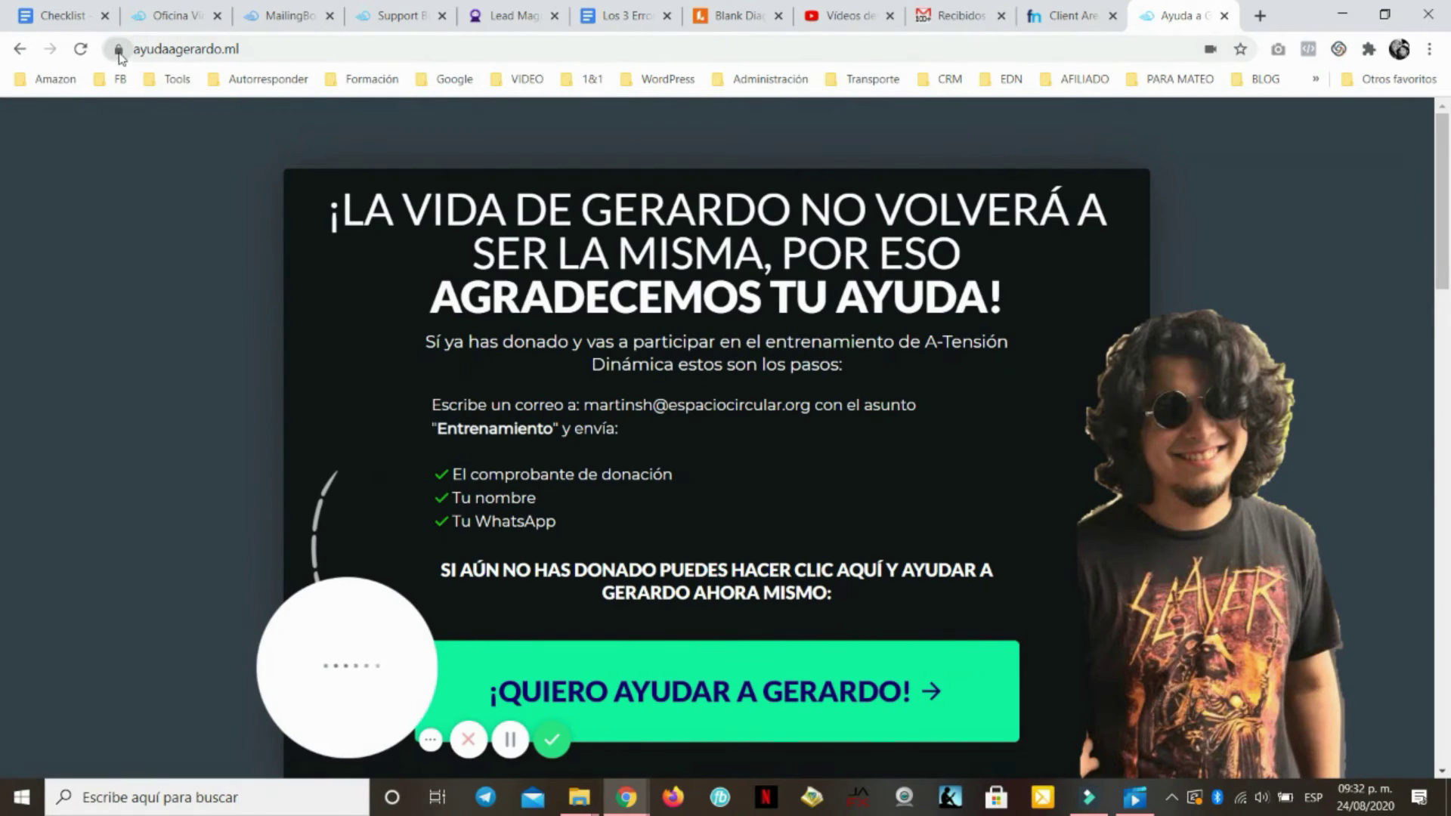
pyautogui.click(119, 50)
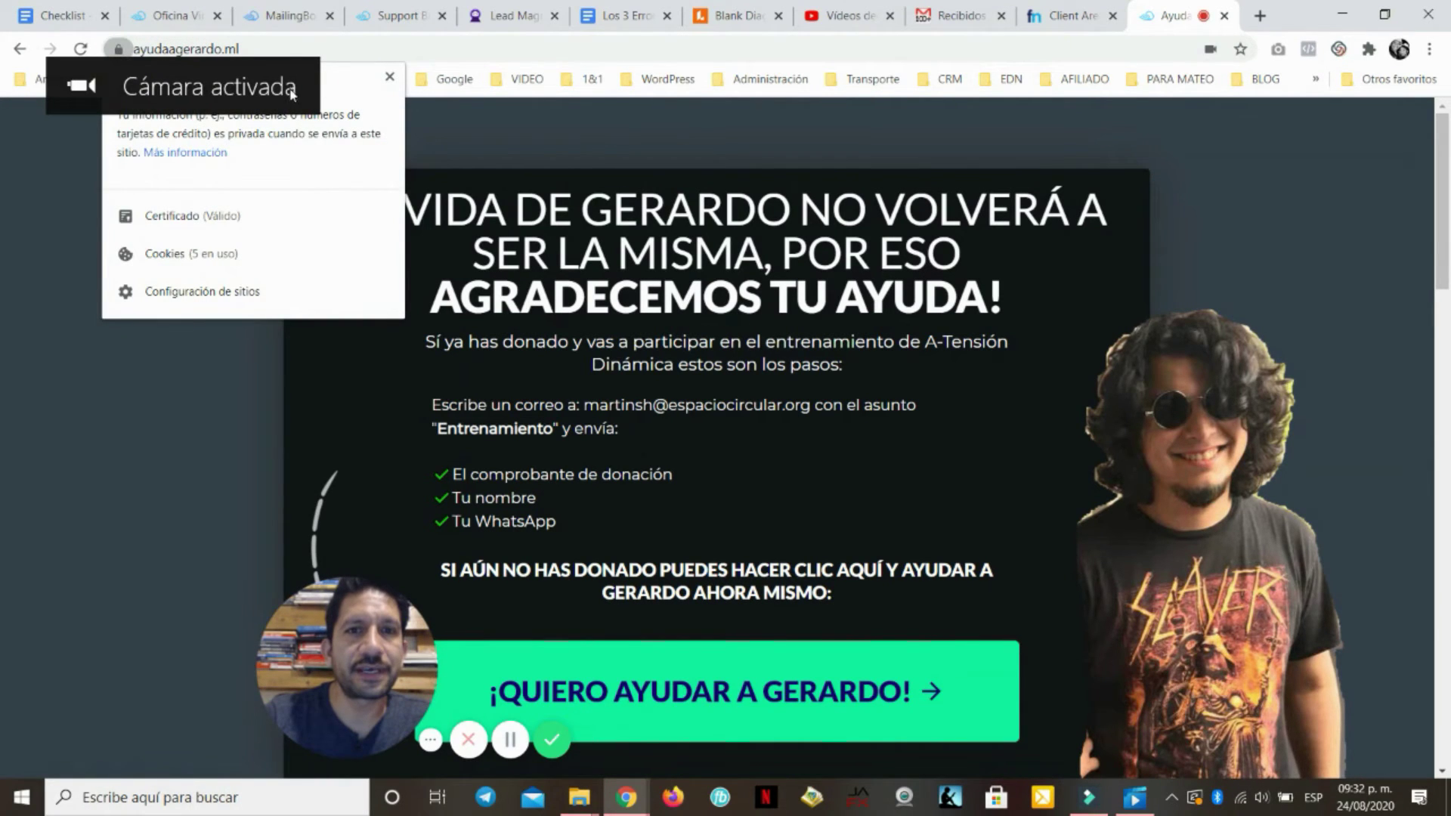
pyautogui.click(118, 50)
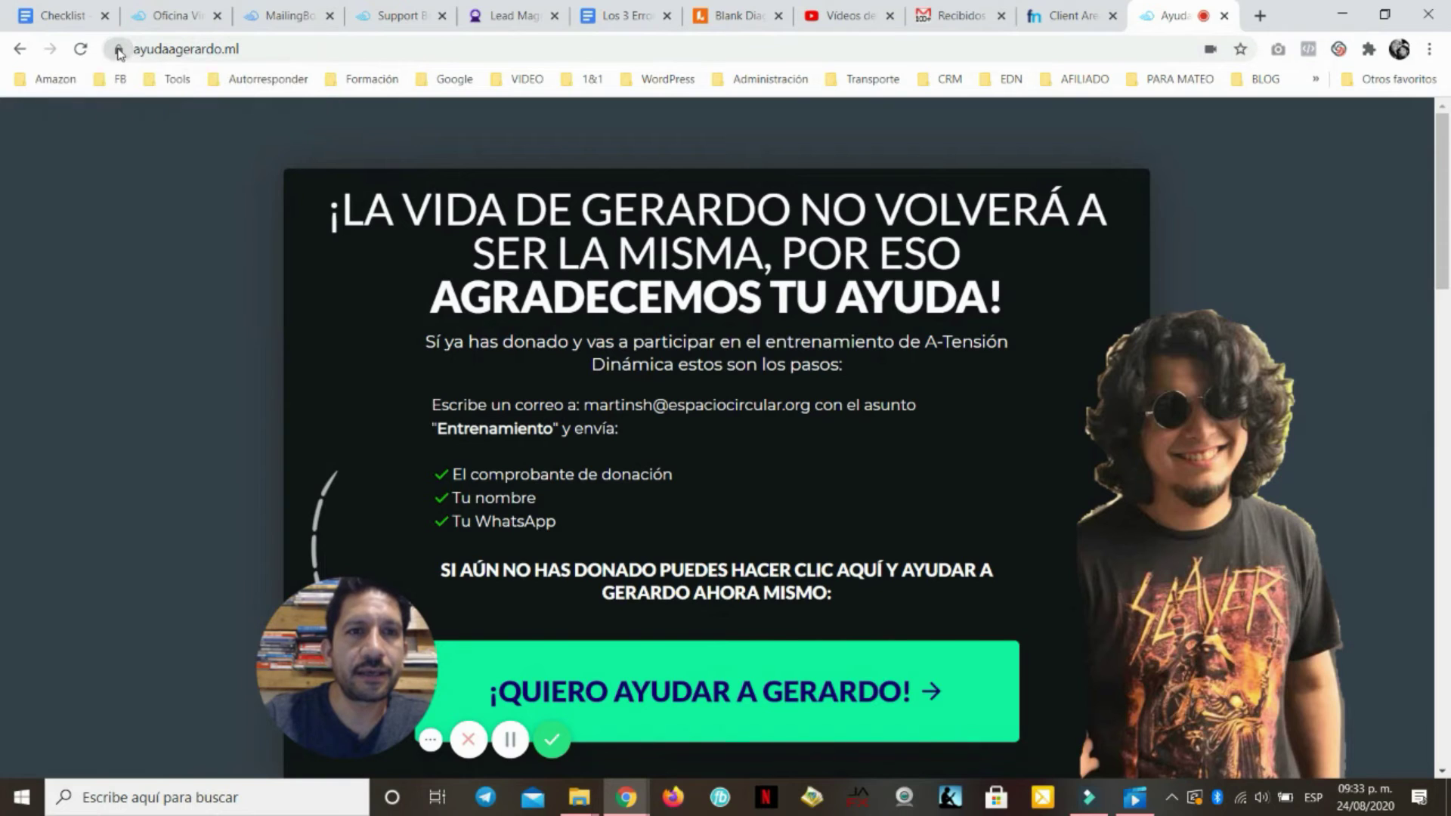
pyautogui.click(118, 50)
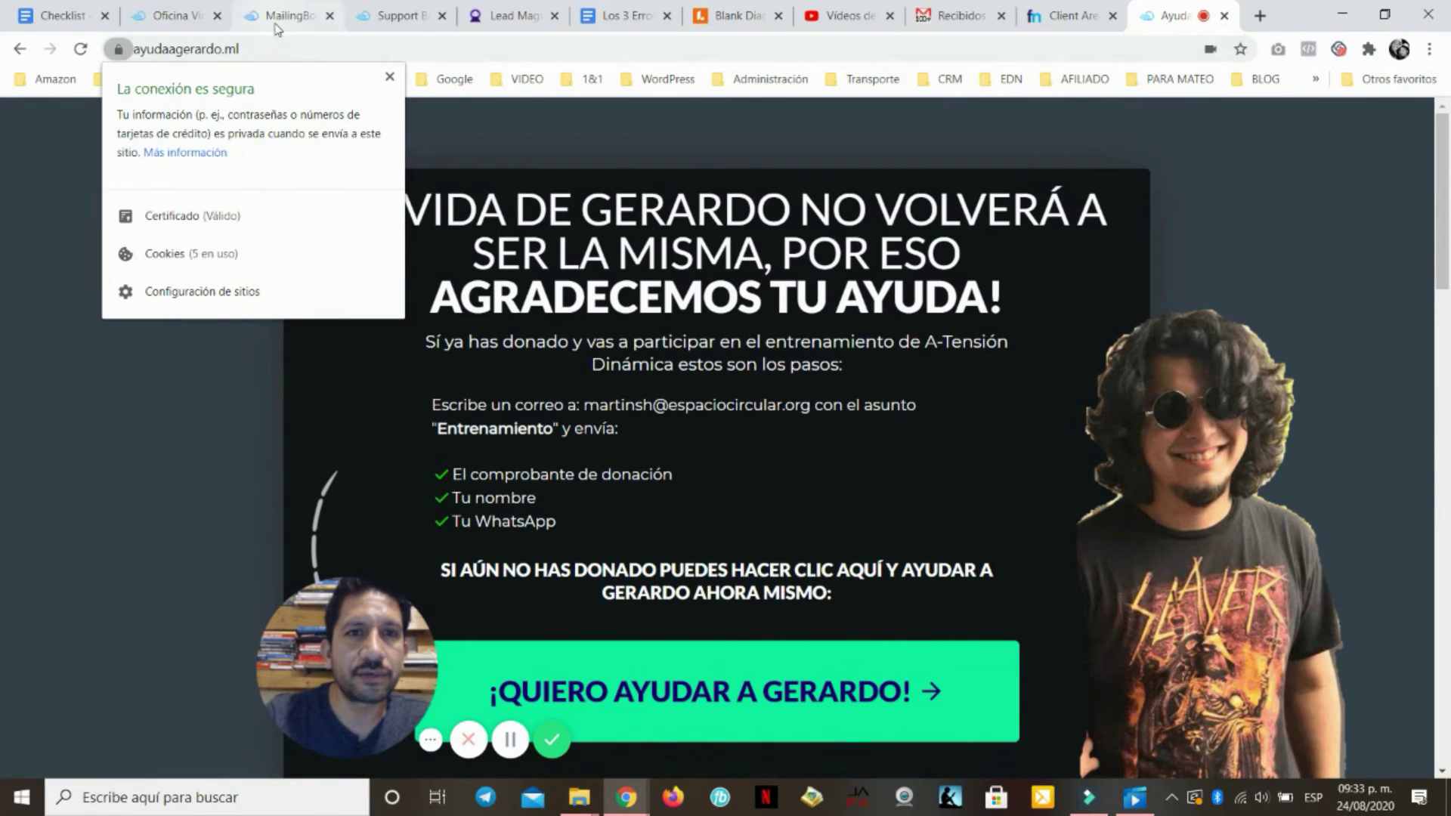
# Review the MailingBoss sending-domains list, comparing it with the ayudaagerardo.ml site
pyautogui.click(289, 15)
pyautogui.moveTo(576, 616); pyautogui.dragTo(681, 618)
pyautogui.click(516, 627)
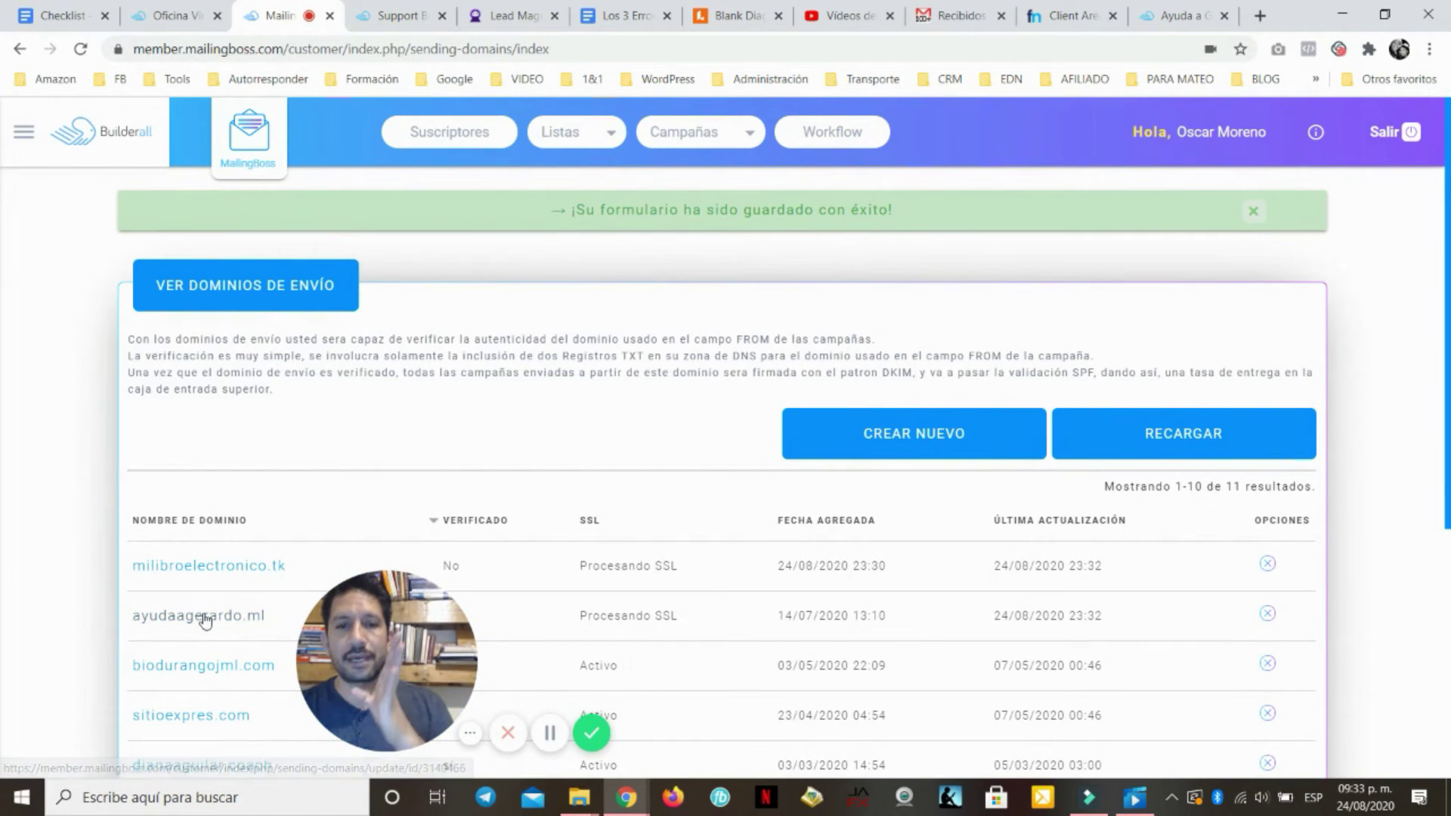
pyautogui.moveTo(383, 648); pyautogui.dragTo(1153, 645)
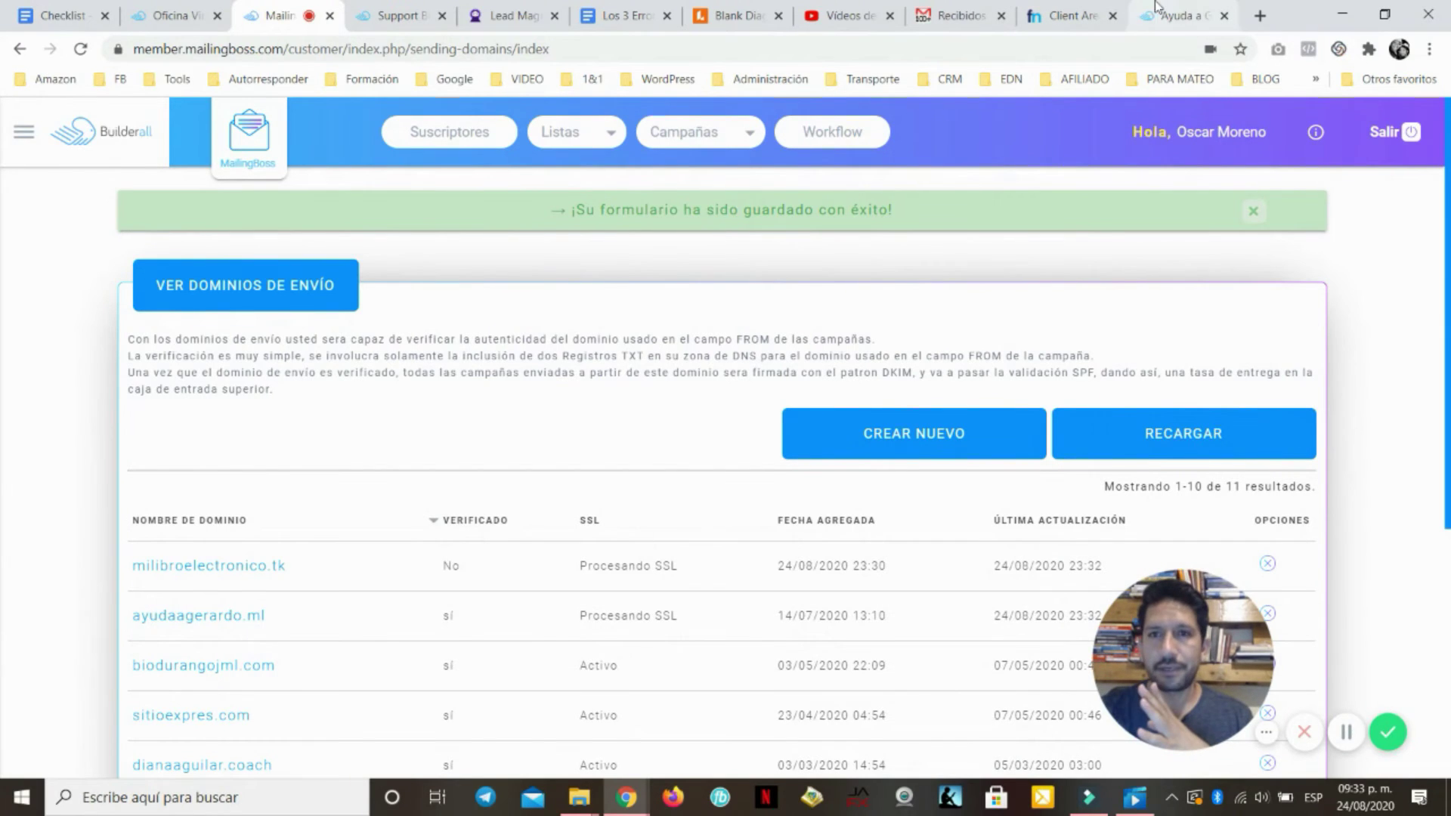
pyautogui.click(1180, 12)
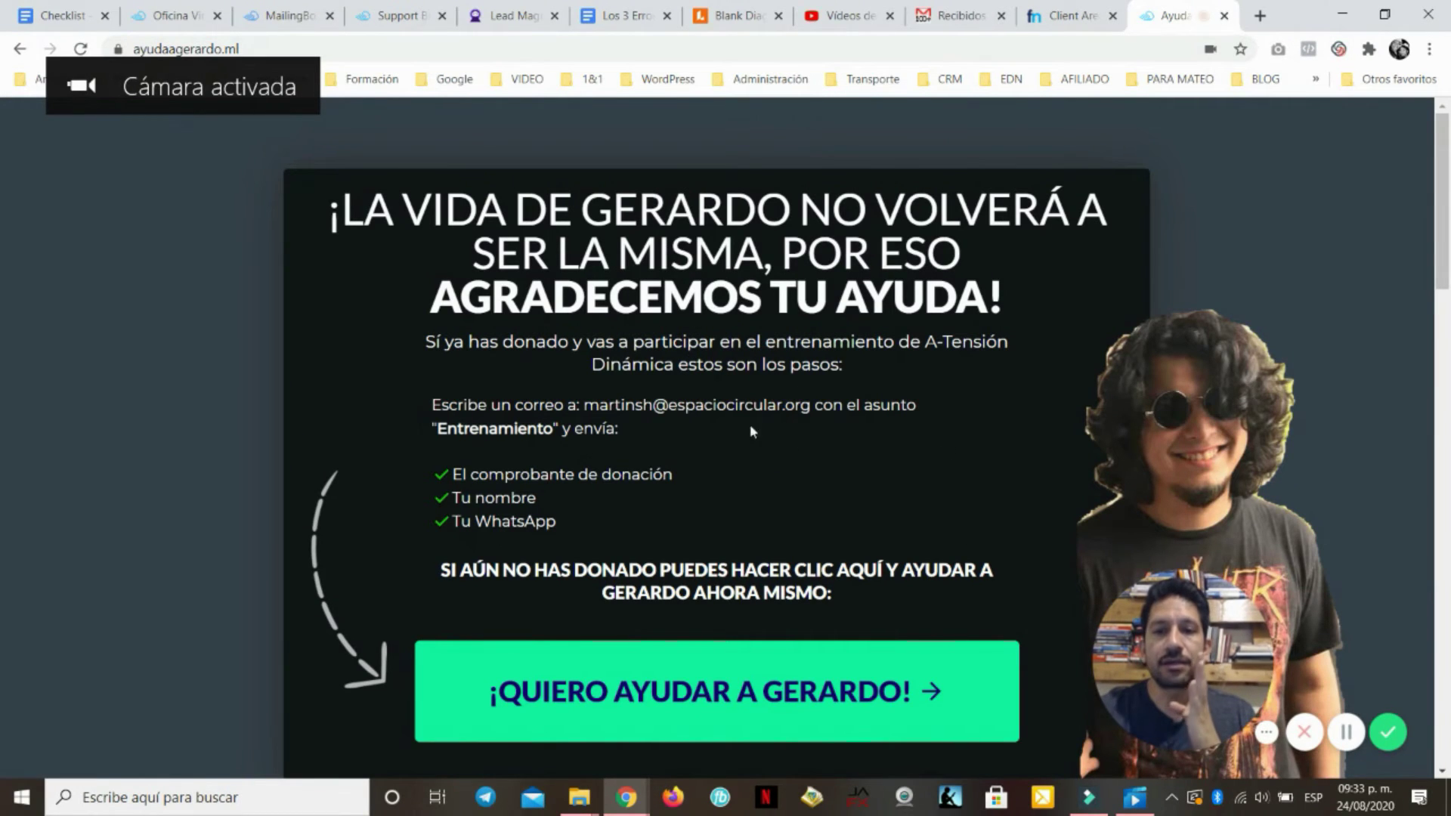
pyautogui.click(283, 16)
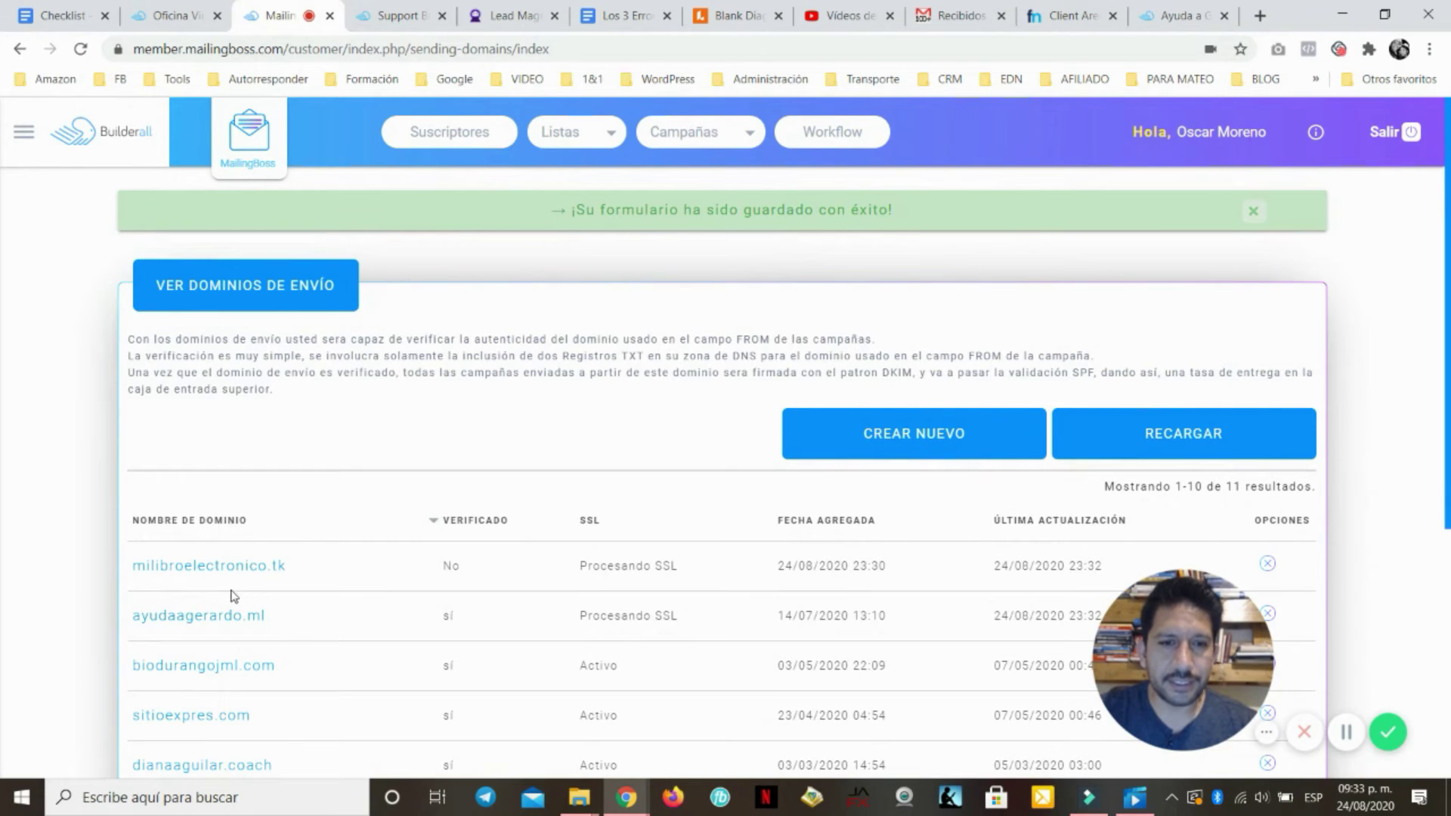
# Open and close the MailingBoss menu, then bring up the Lucidchart funnel diagram
pyautogui.click(25, 140)
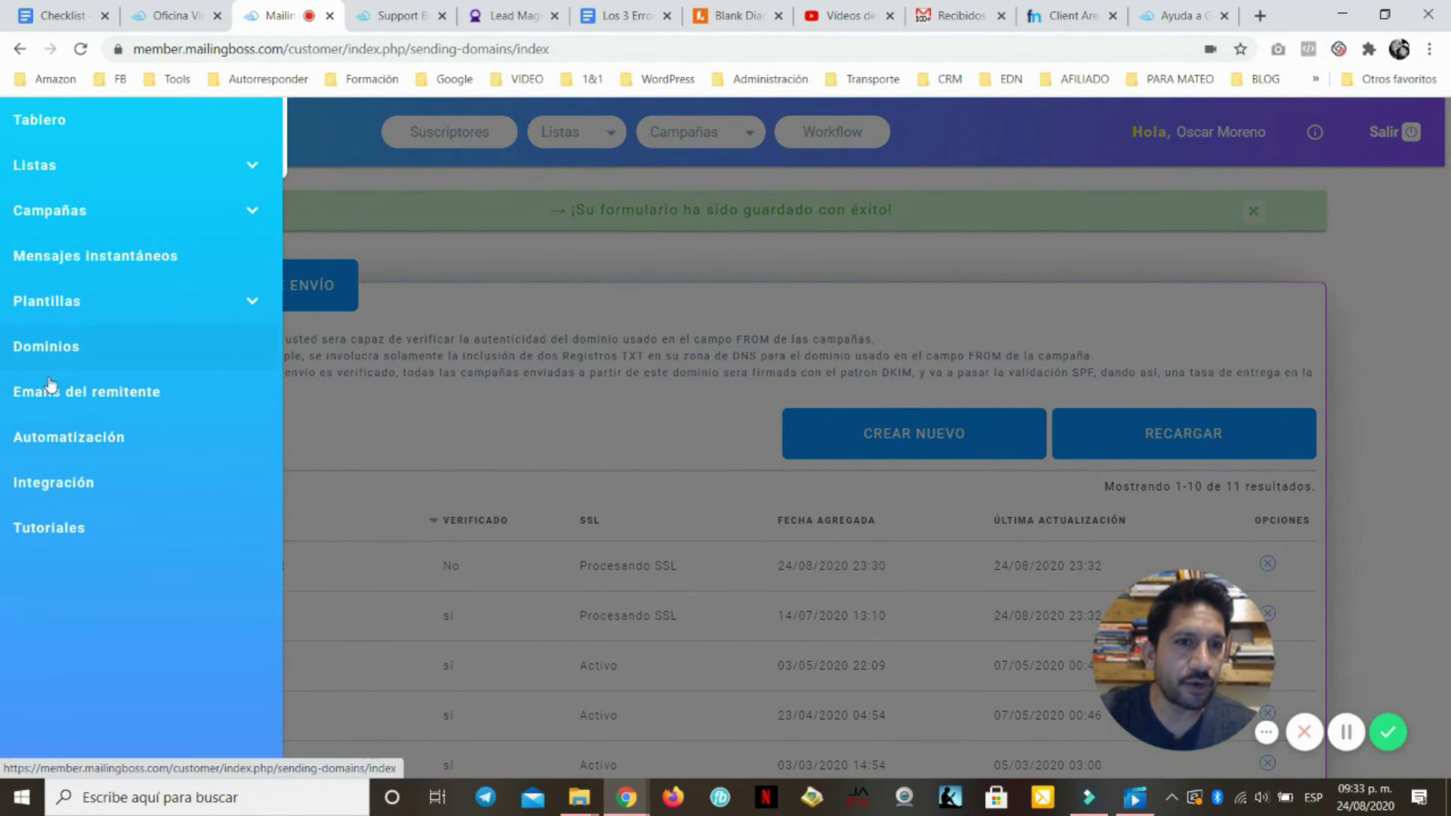
pyautogui.click(434, 347)
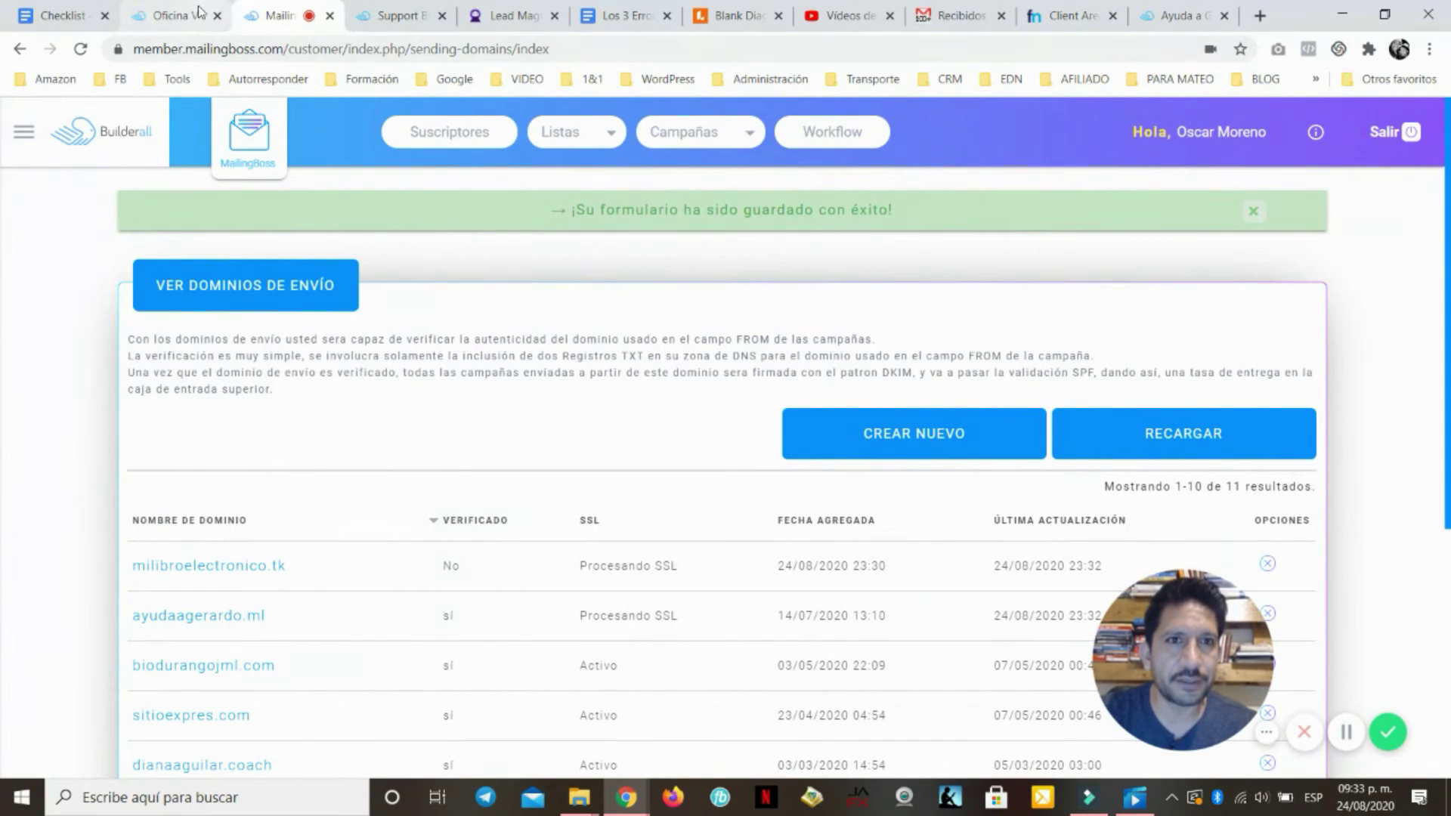
pyautogui.click(170, 15)
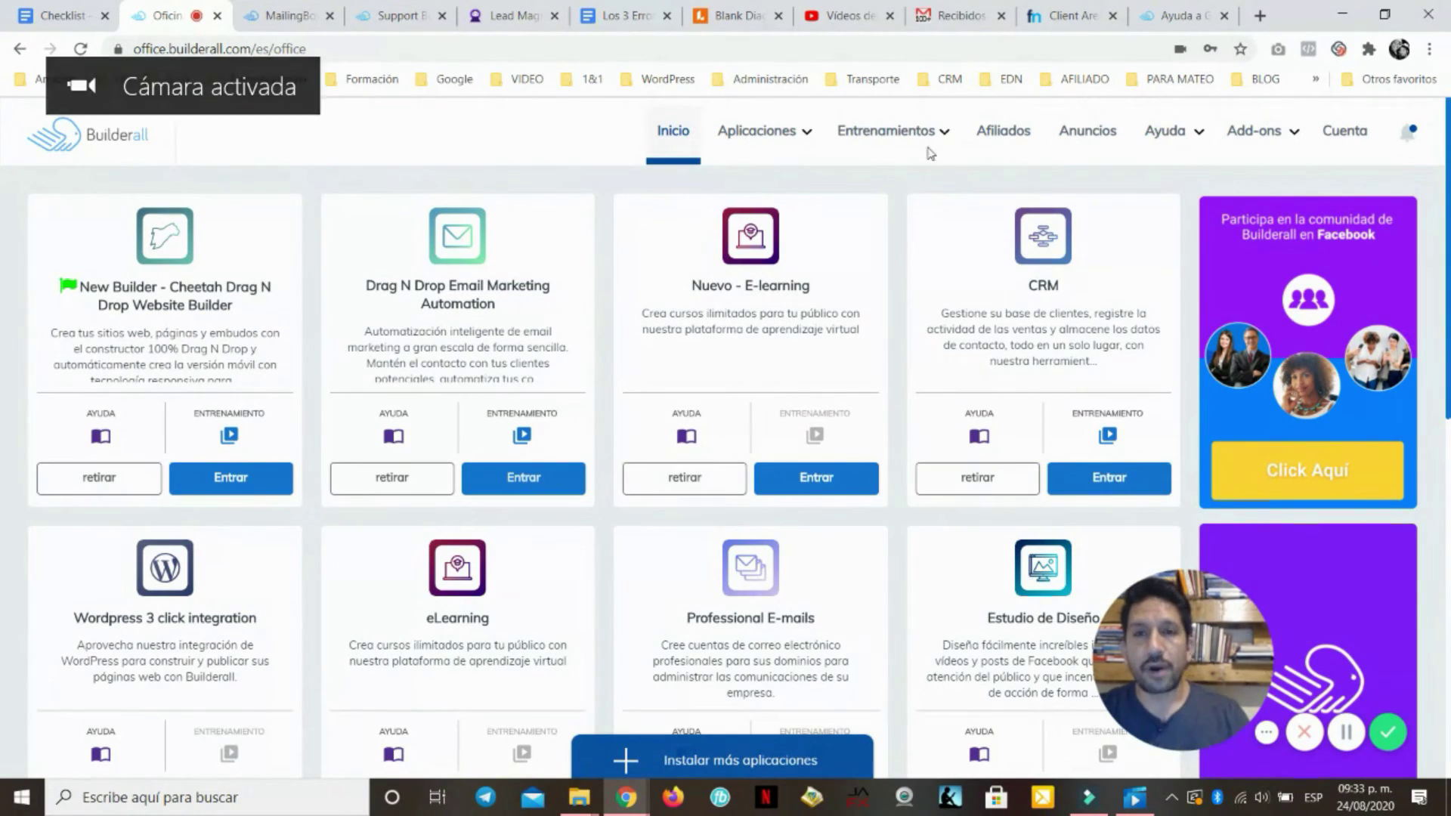
pyautogui.click(737, 15)
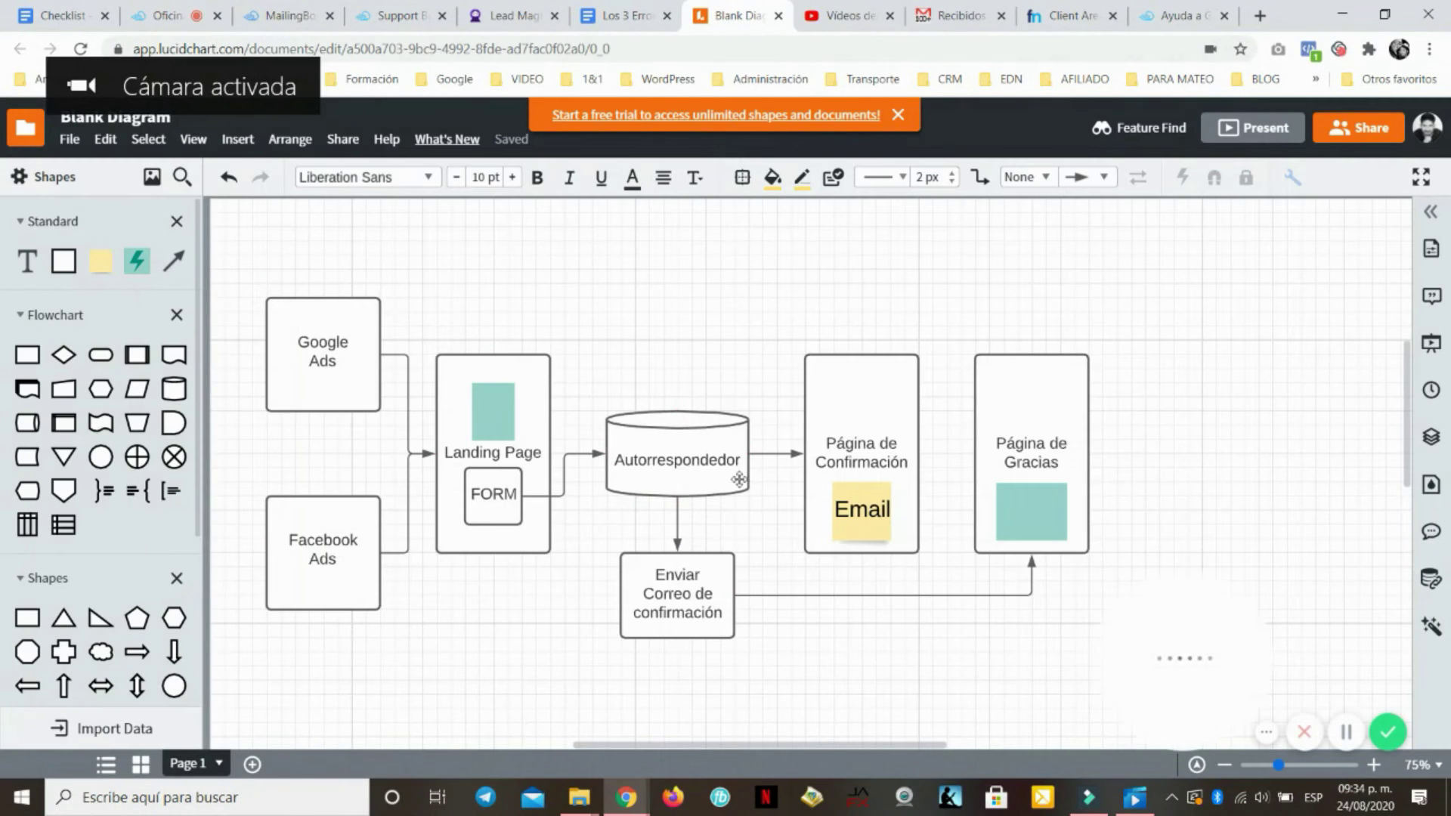
pyautogui.moveTo(678, 452); pyautogui.dragTo(672, 448)
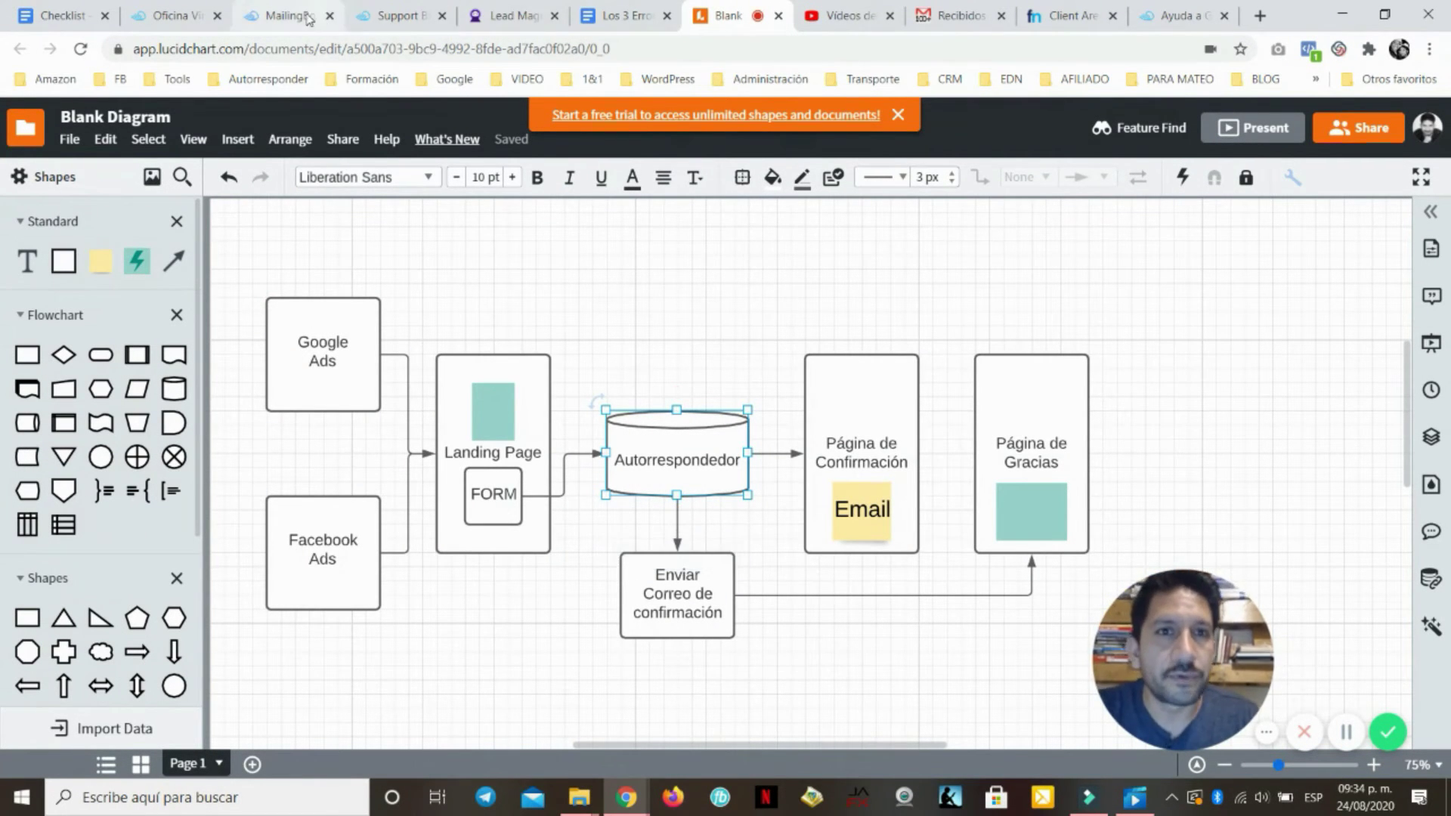
# Open Professional E-mails under MailingBoss from the Builderall Office applications menu
pyautogui.click(181, 15)
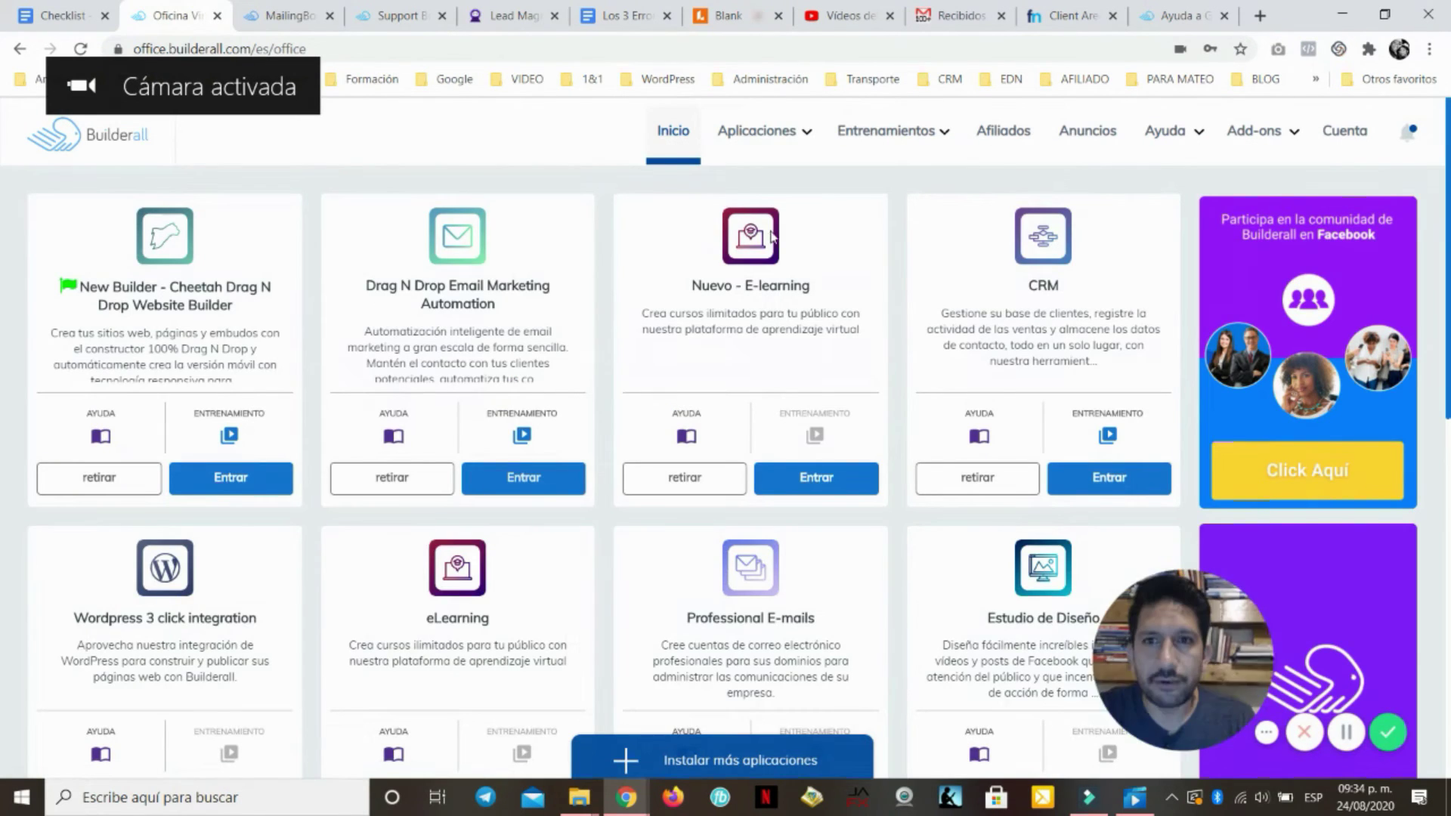
pyautogui.moveTo(764, 131)
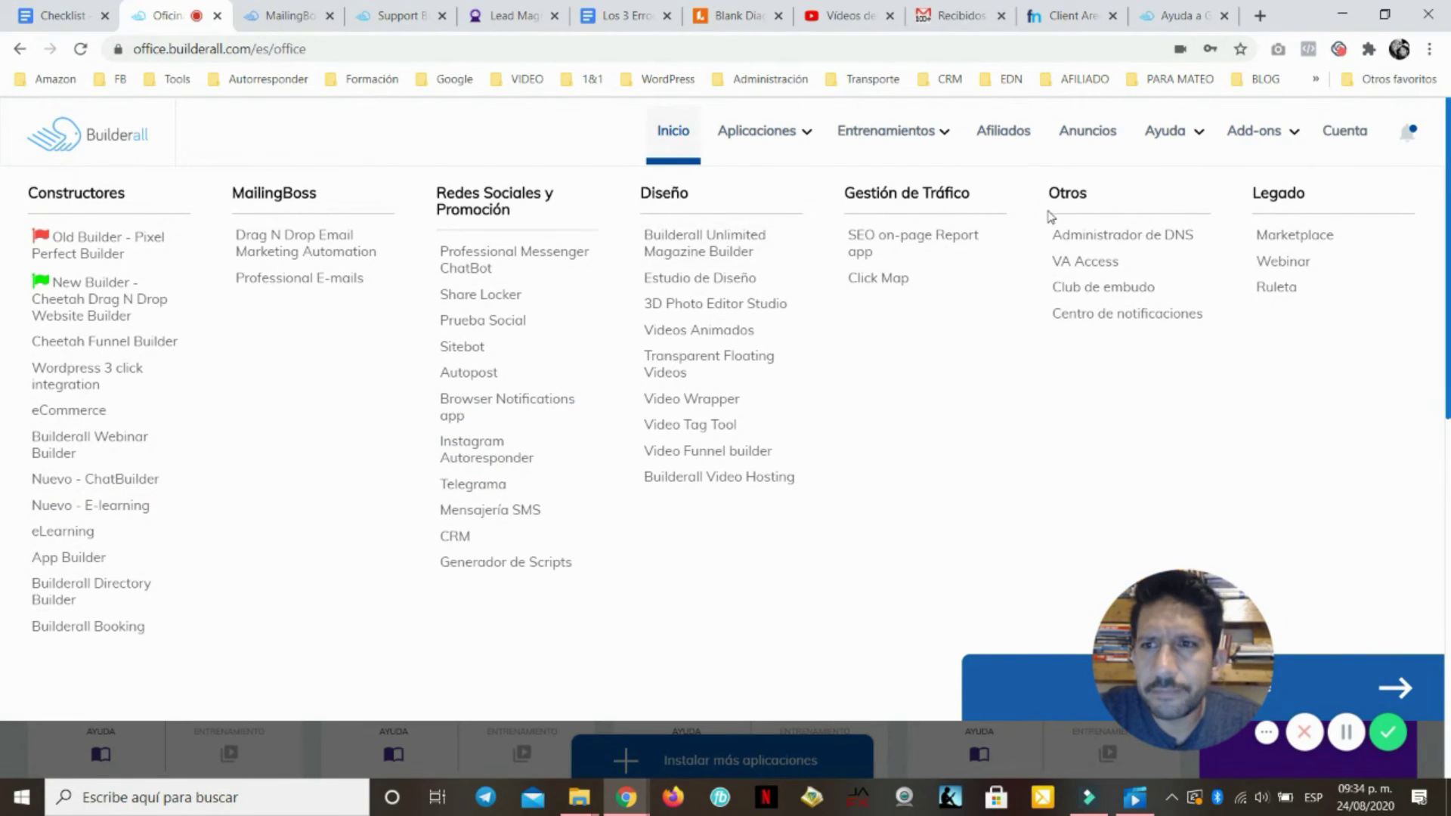
pyautogui.click(316, 278)
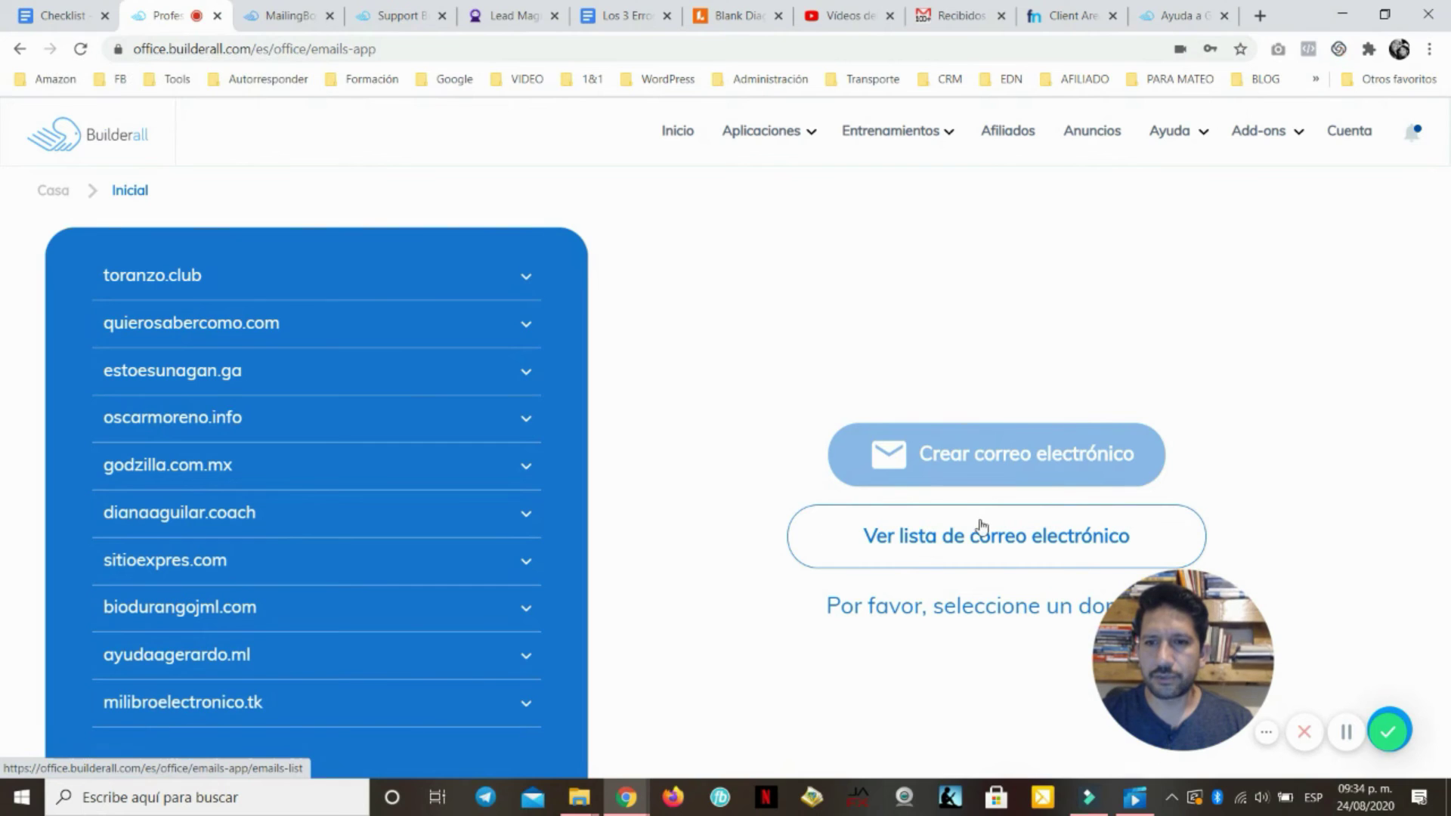
# Show the email accounts list and start a new mailbox on milibroelectronico.tk
pyautogui.click(960, 539)
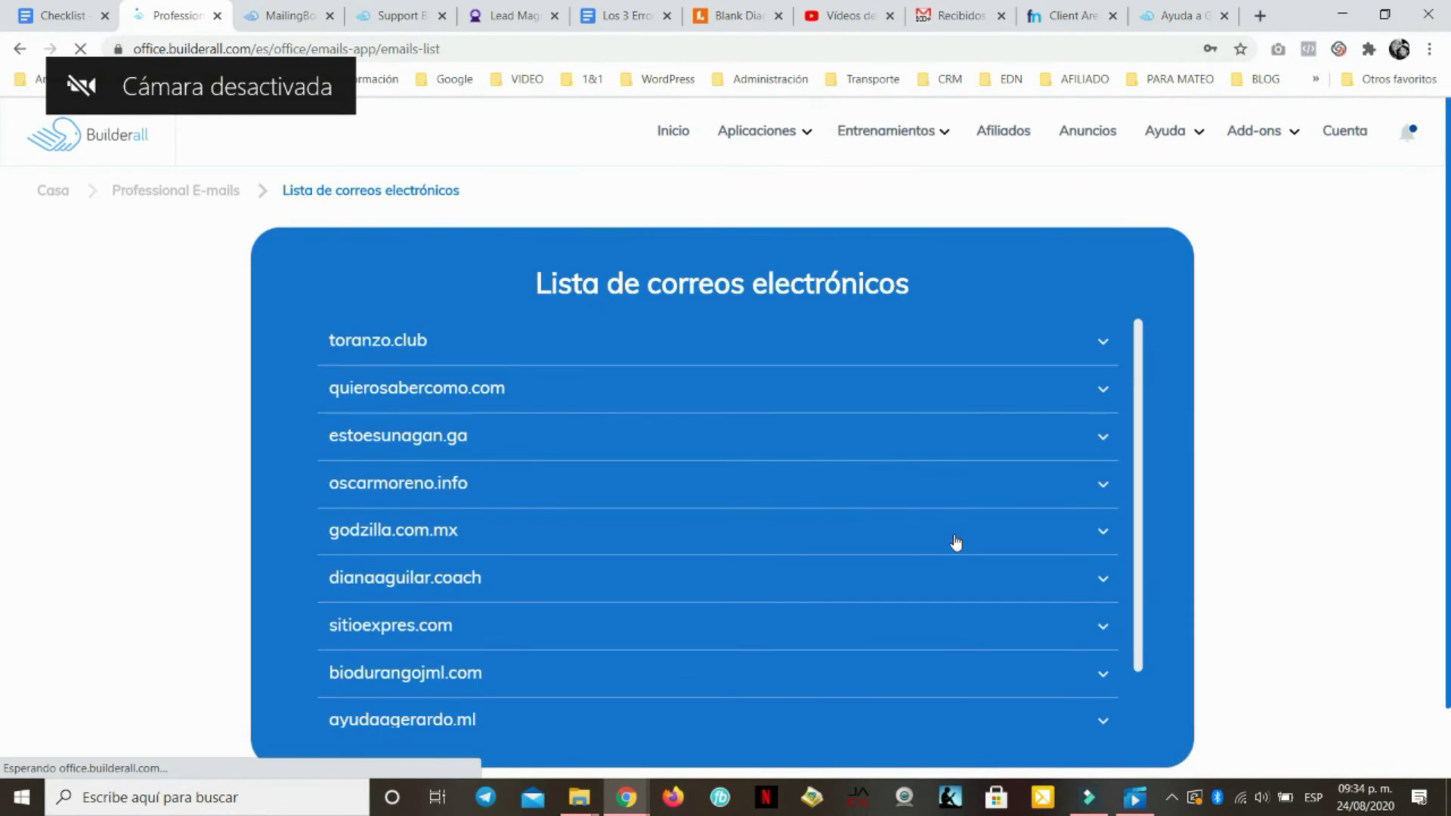
pyautogui.scroll(-1, 789, 481)
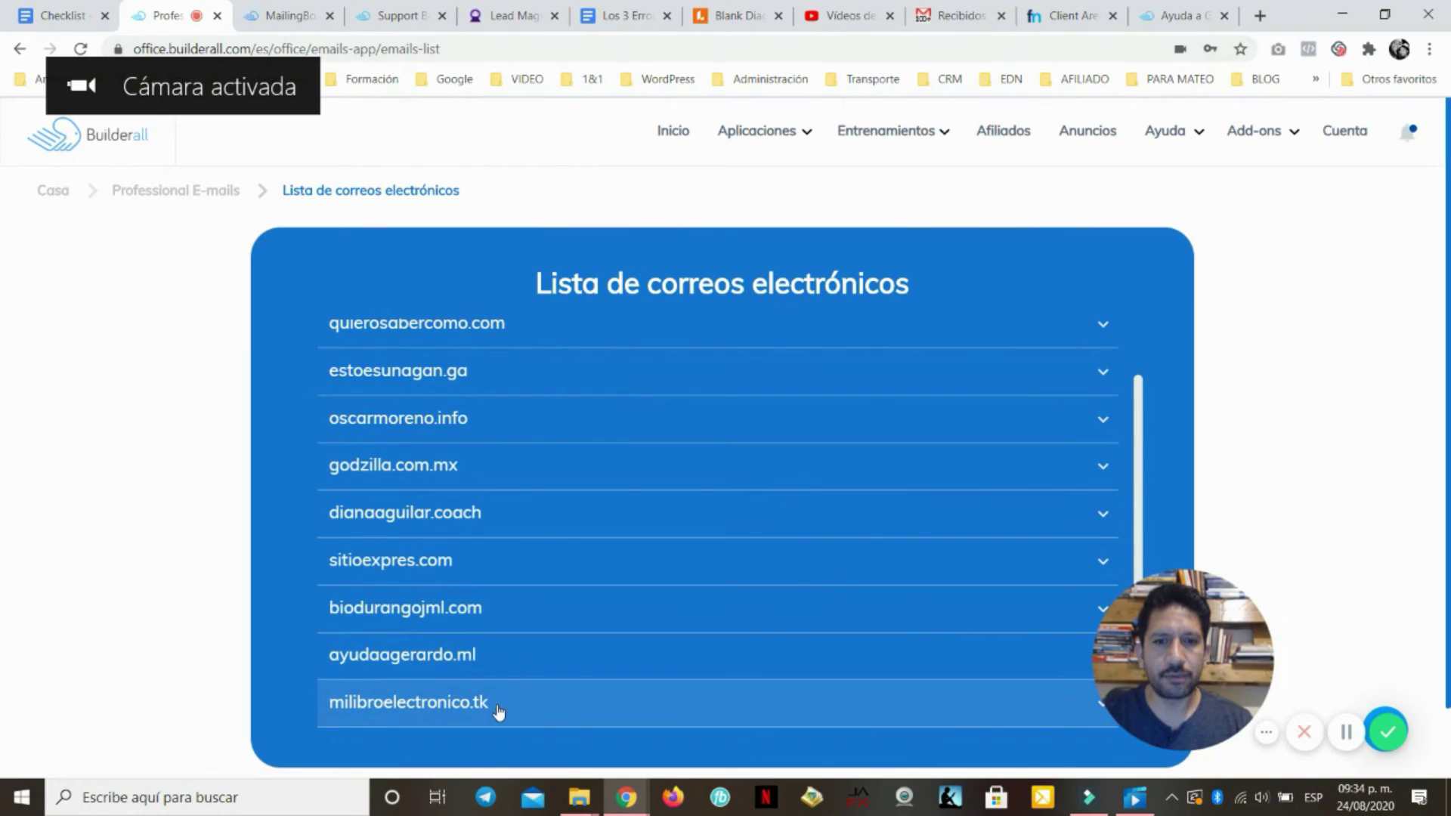
pyautogui.scroll(-1, 806, 475)
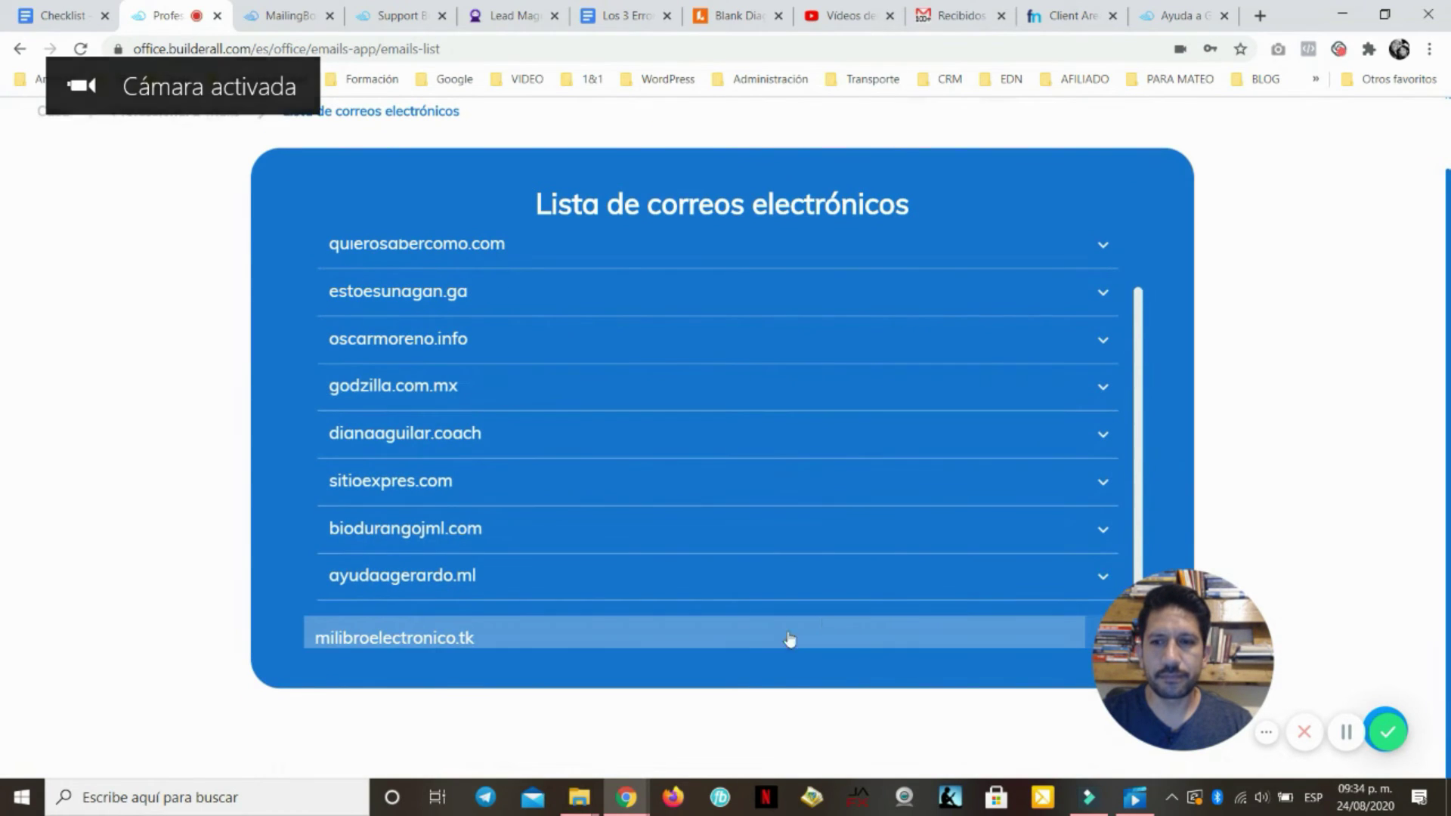
pyautogui.click(586, 597)
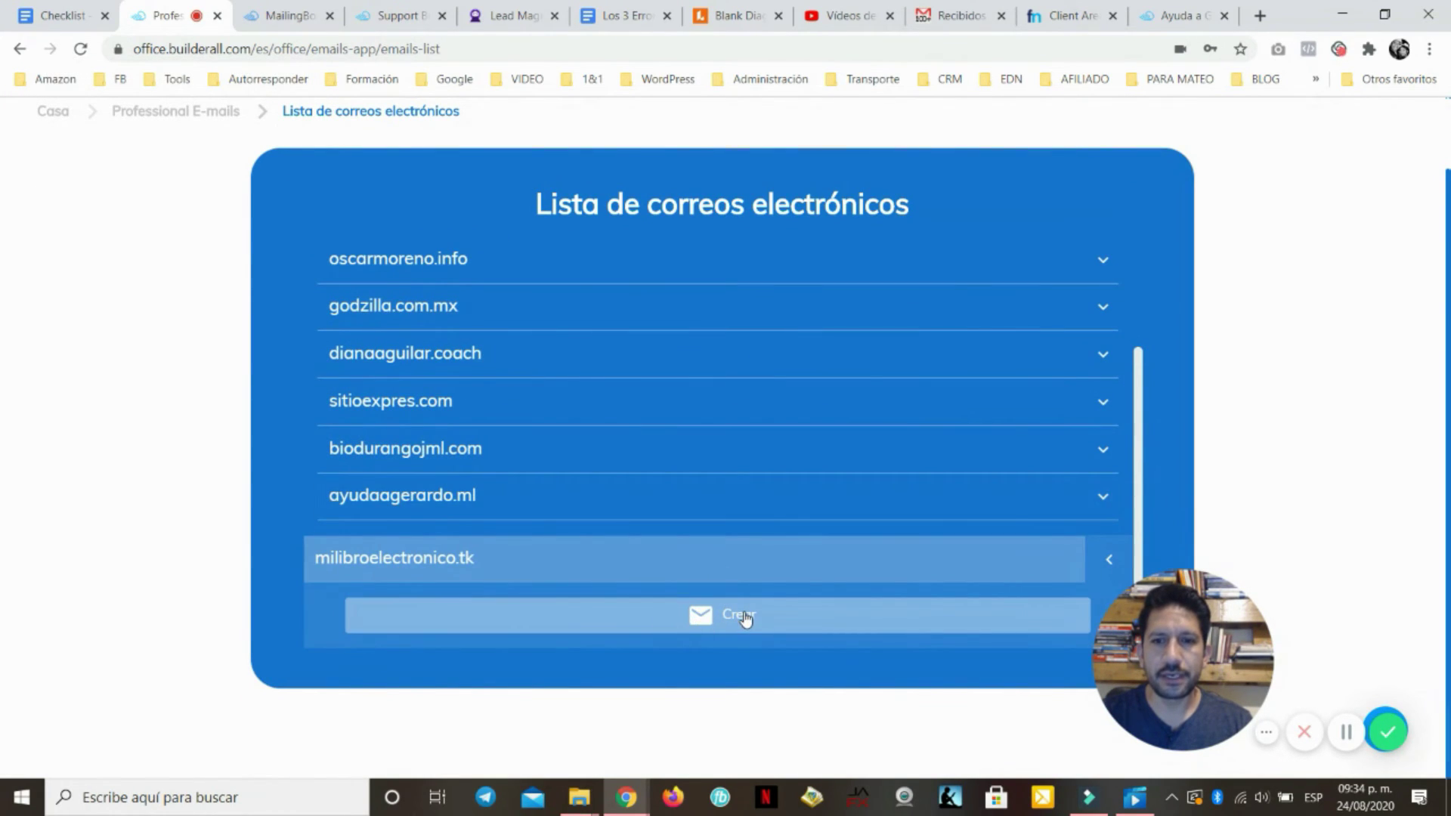
pyautogui.click(744, 616)
pyautogui.click(543, 340)
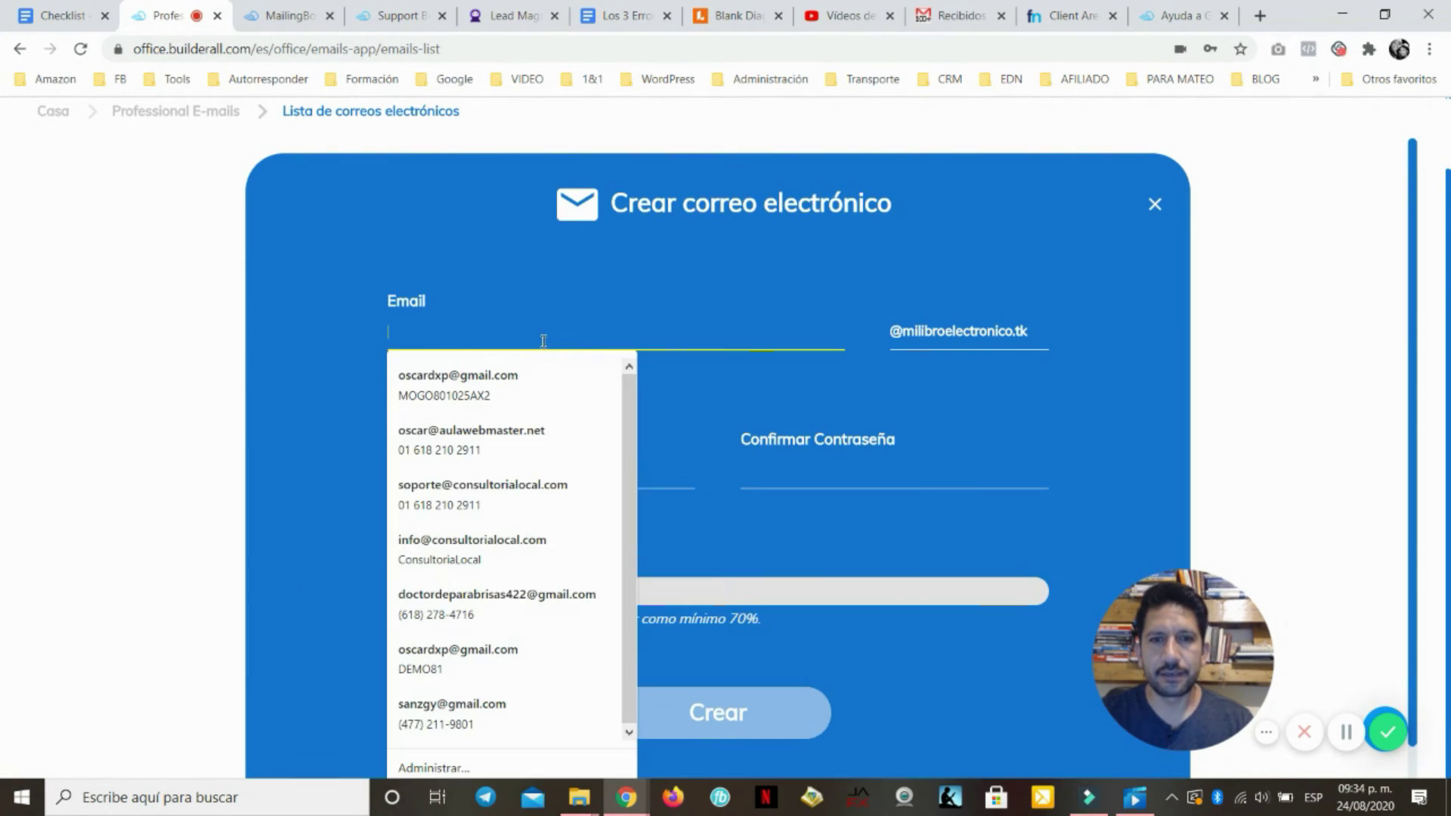
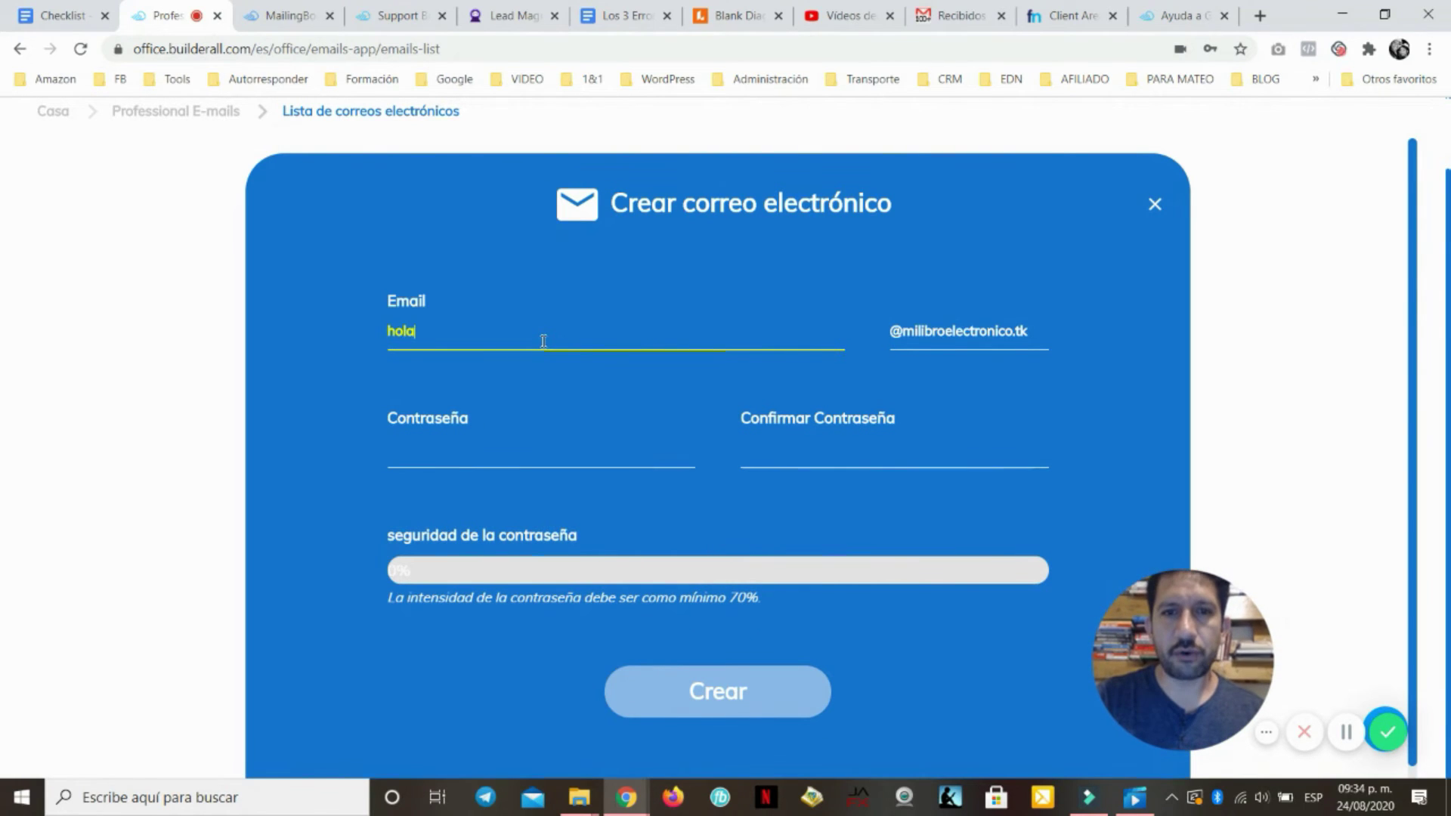
pyautogui.click(451, 463)
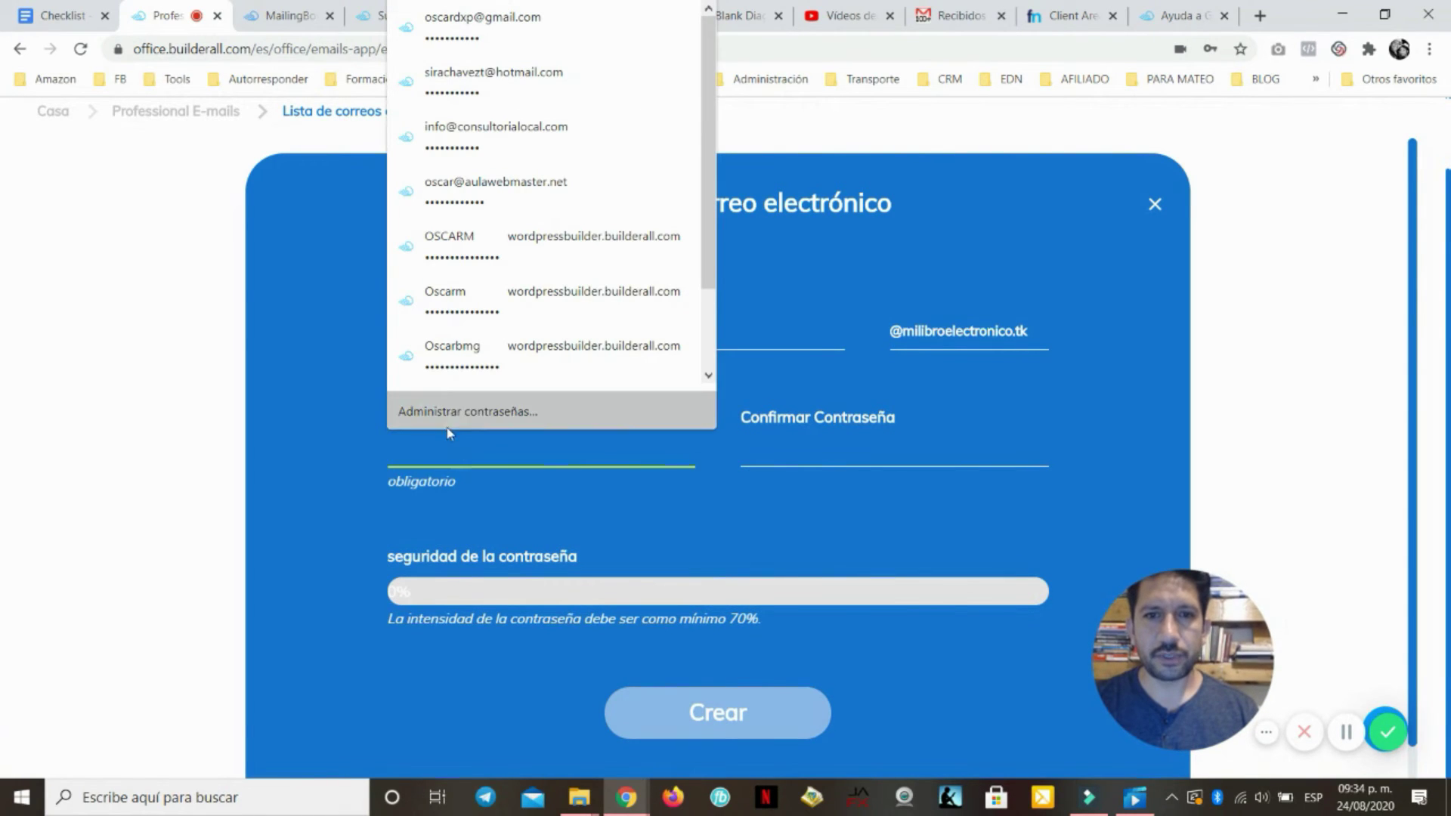
pyautogui.click(324, 480)
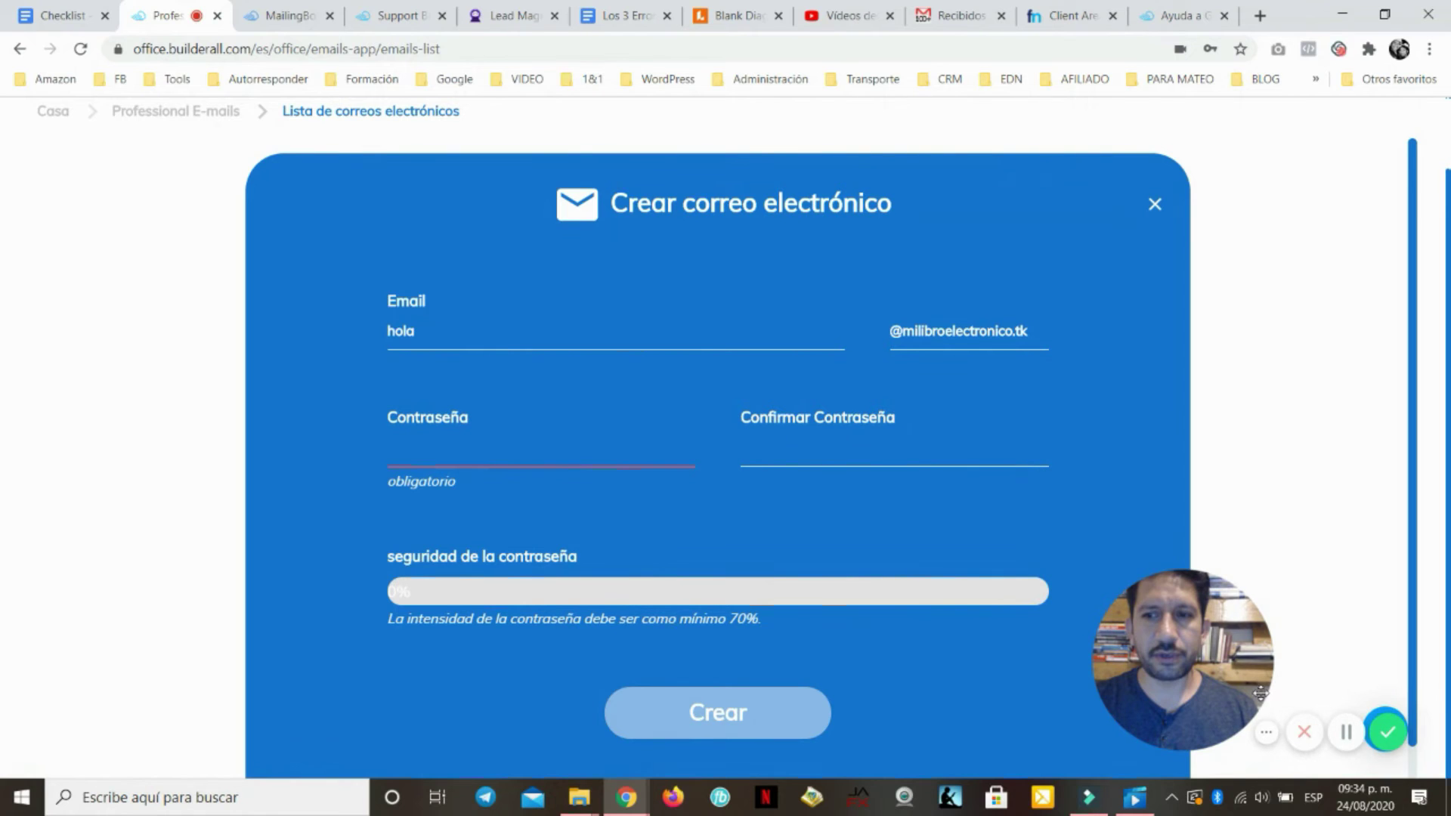
pyautogui.moveTo(1340, 718); pyautogui.dragTo(1323, 718)
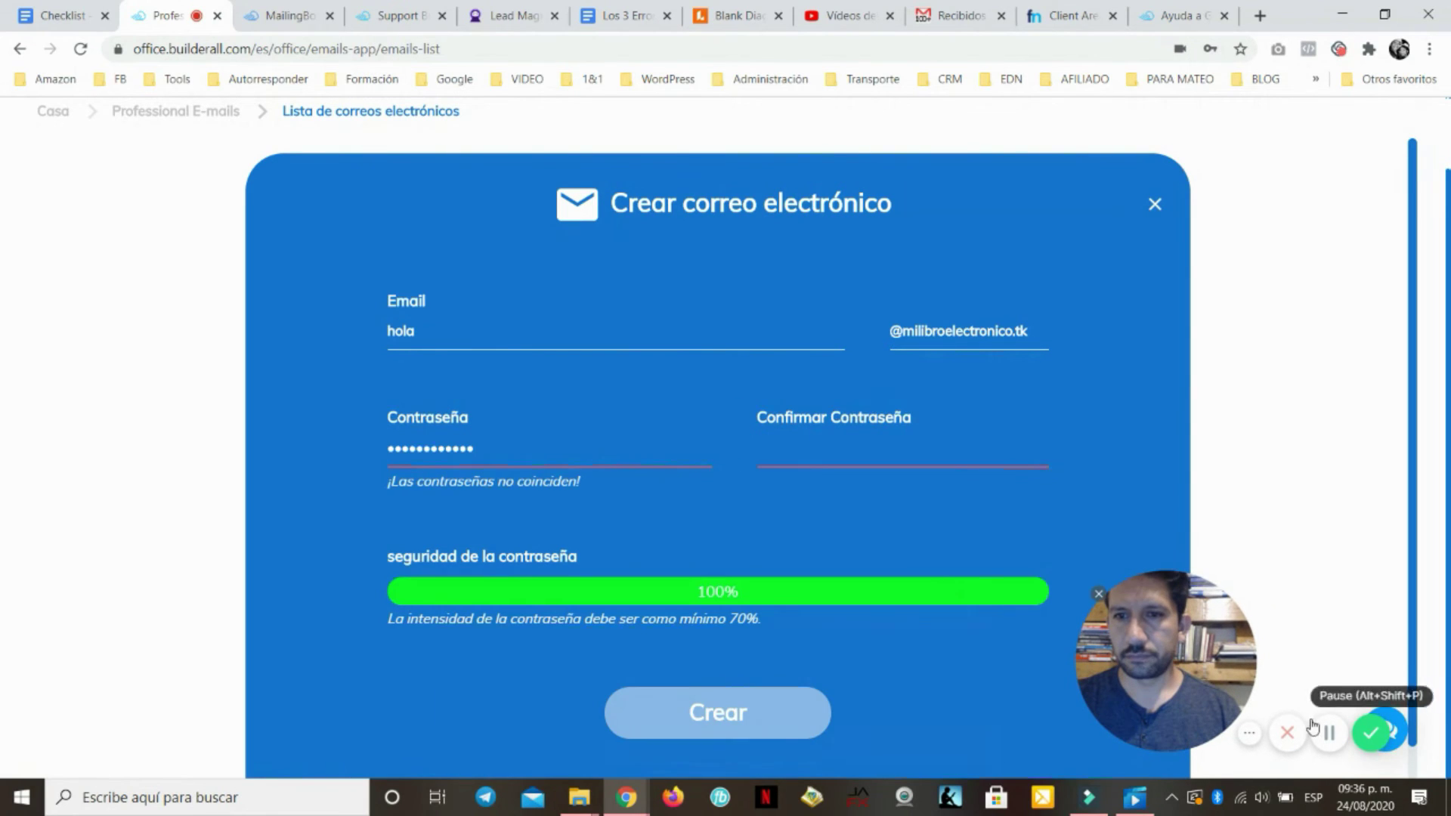
pyautogui.click(877, 475)
pyautogui.hotkey('ctrl', 'v')
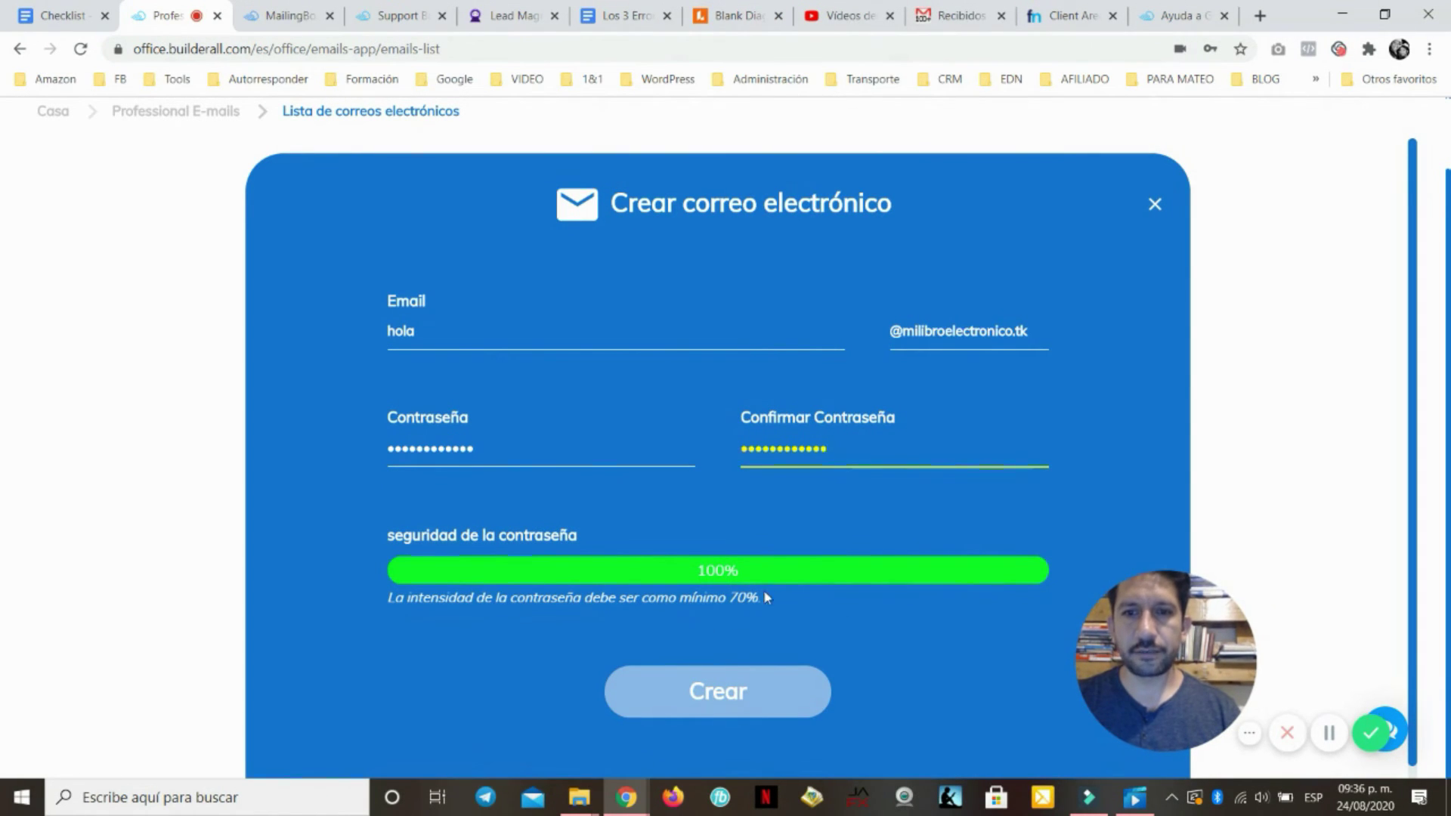
pyautogui.click(725, 692)
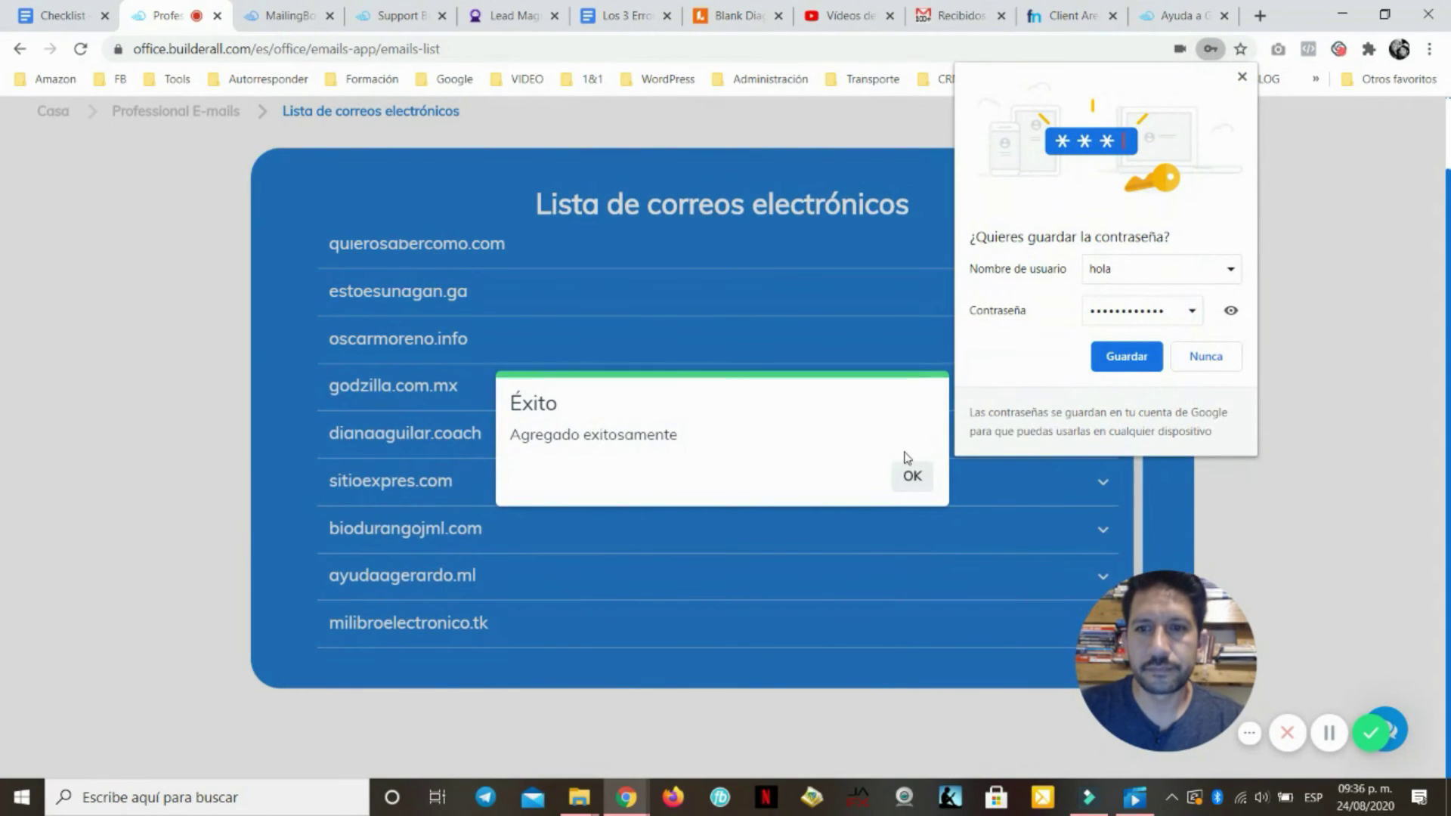
pyautogui.click(1242, 77)
pyautogui.click(912, 475)
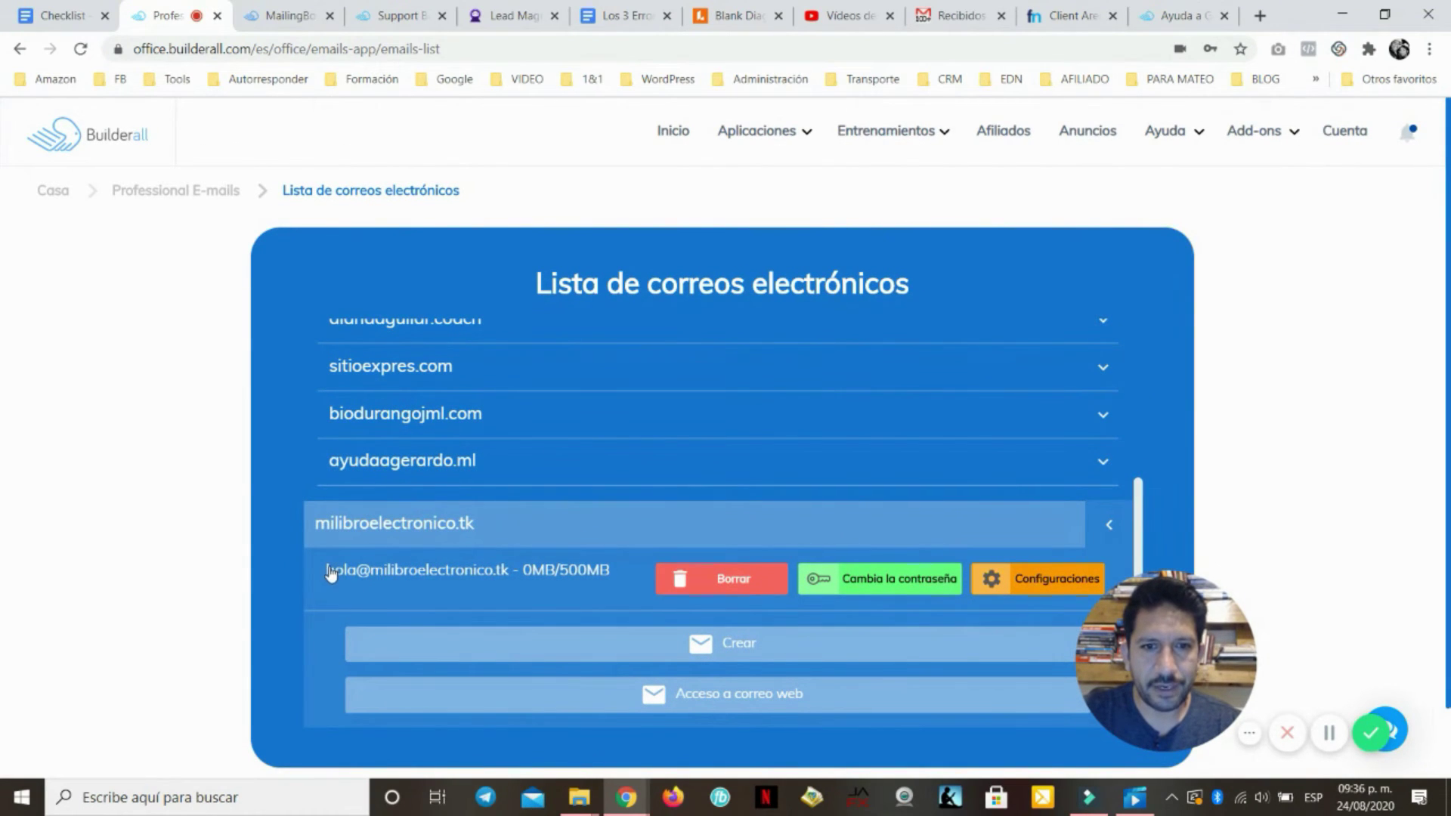
# Start a new MailingBoss sender email and enter the sender's name
pyautogui.click(290, 17)
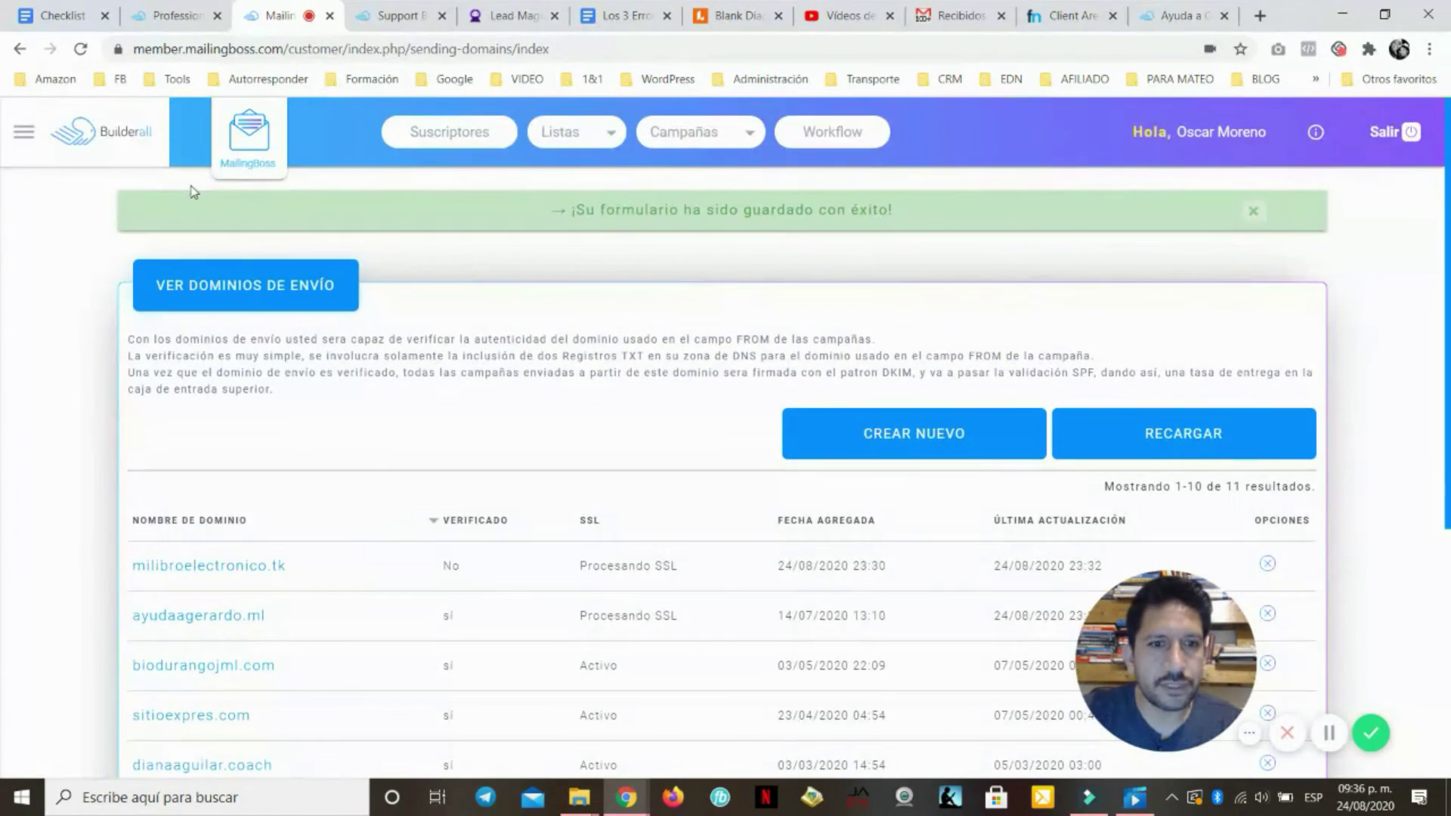
pyautogui.click(23, 131)
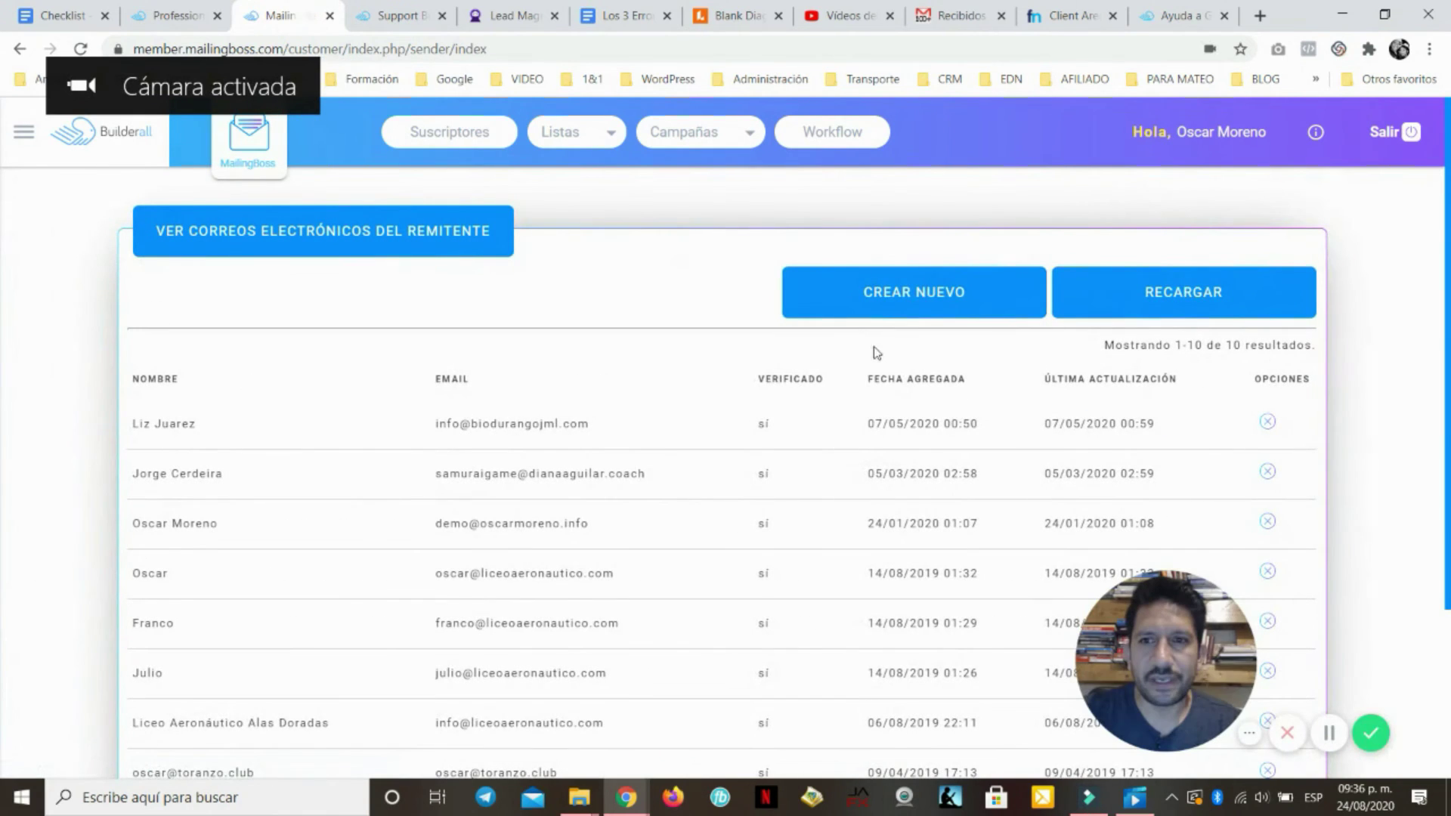
pyautogui.click(890, 306)
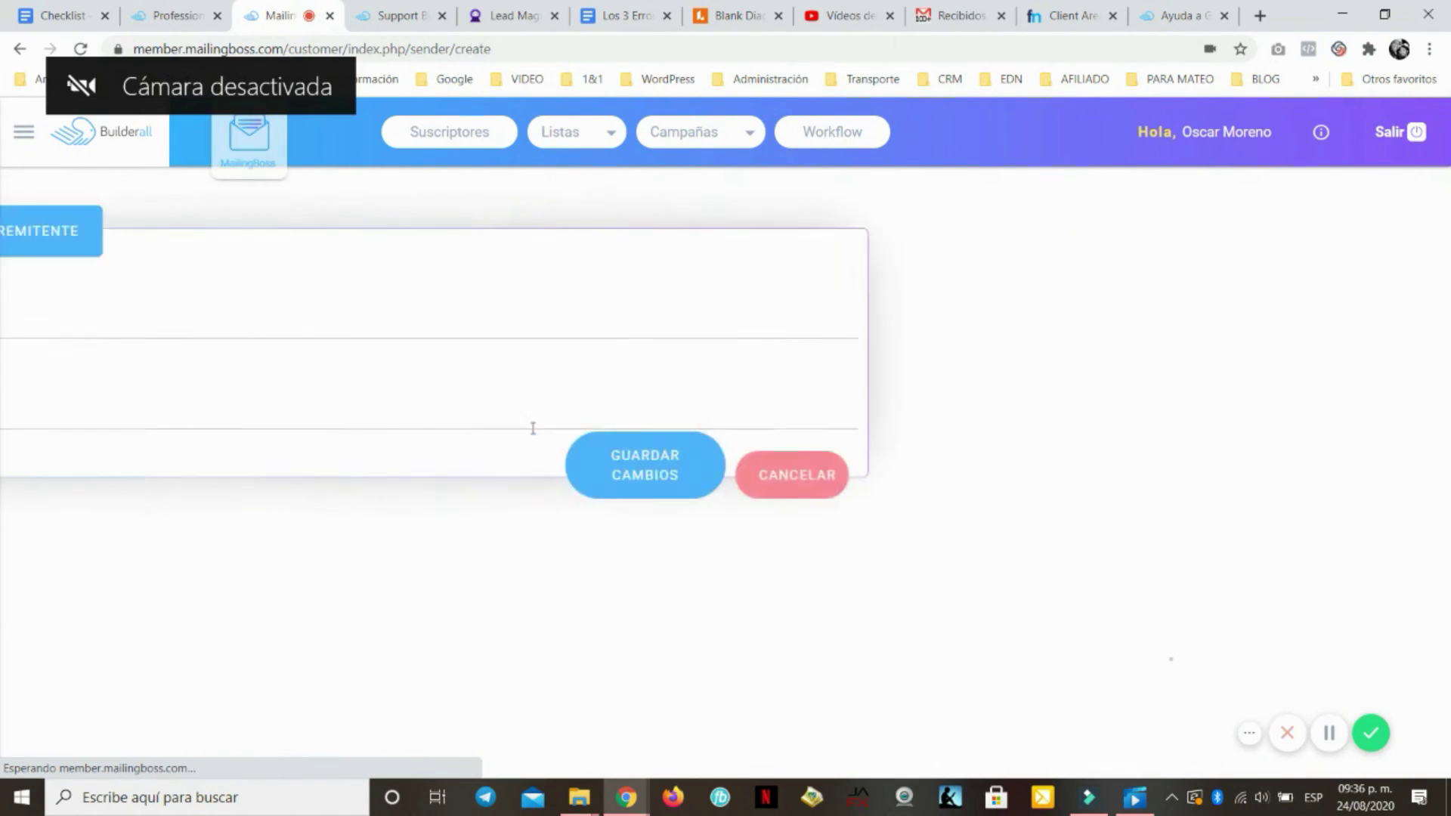
pyautogui.click(257, 315)
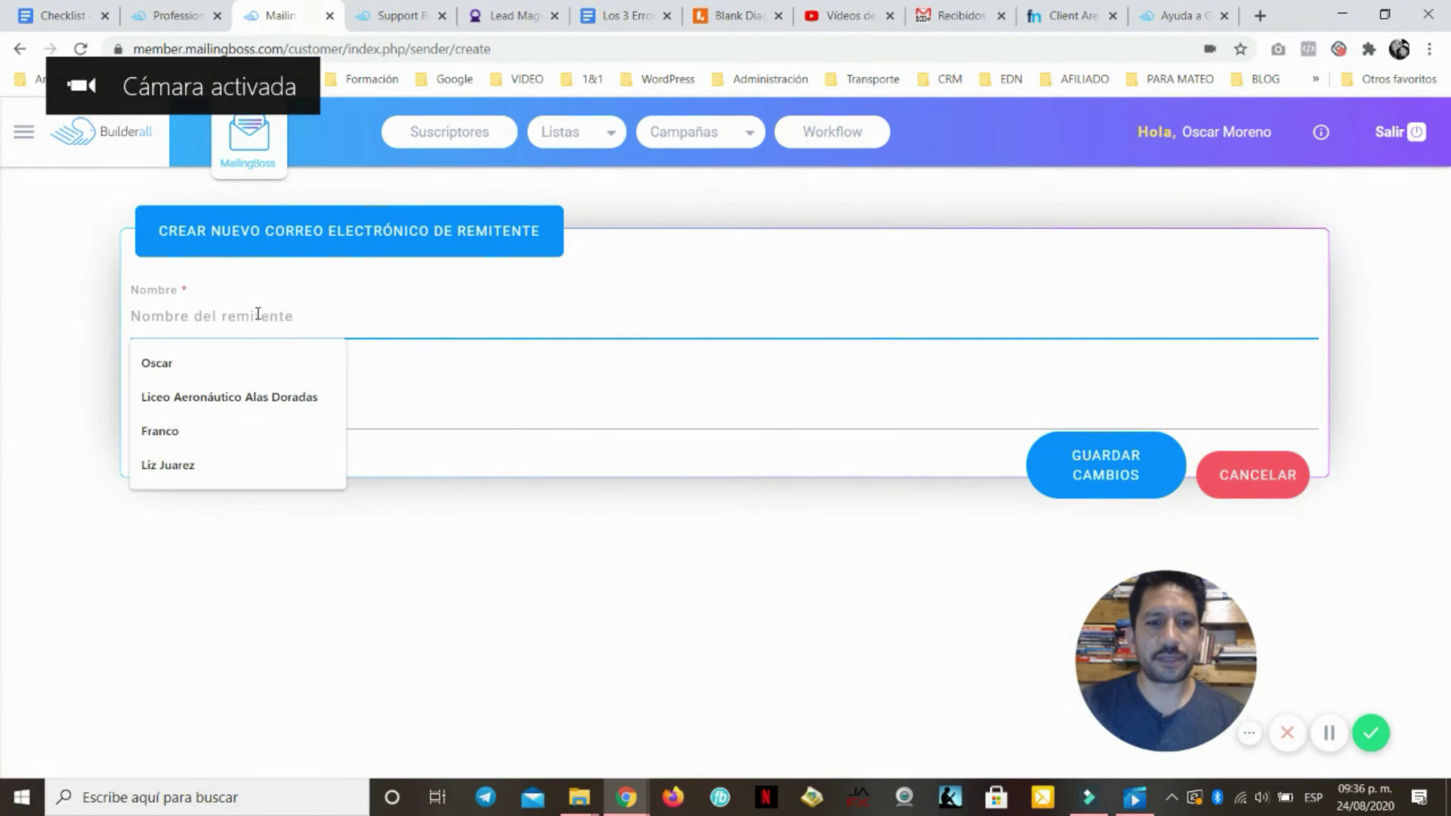
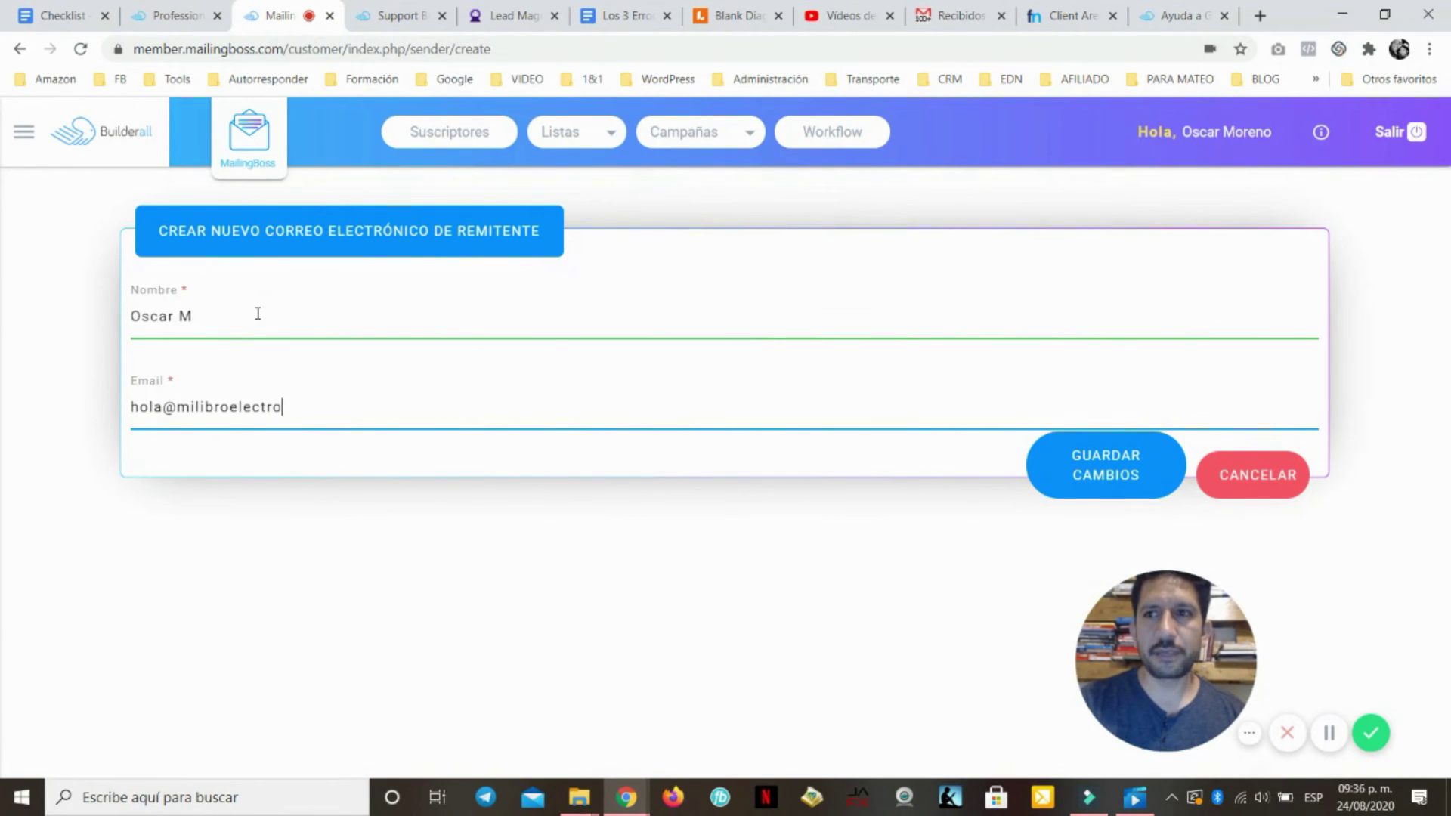
# Enter the new milibroelectronico.tk mailbox address as sender email and try saving it
pyautogui.click(1170, 17)
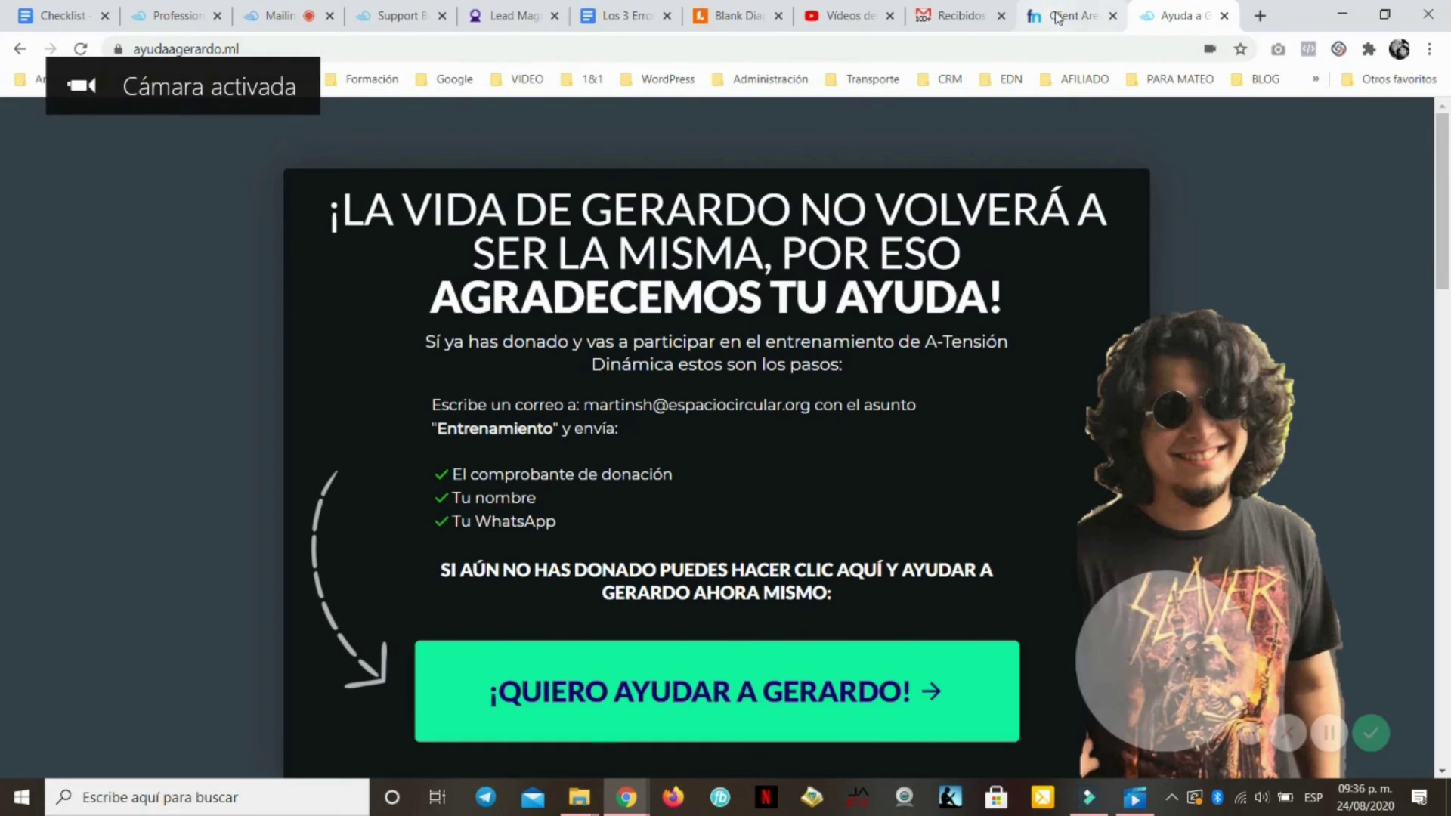
pyautogui.click(1224, 16)
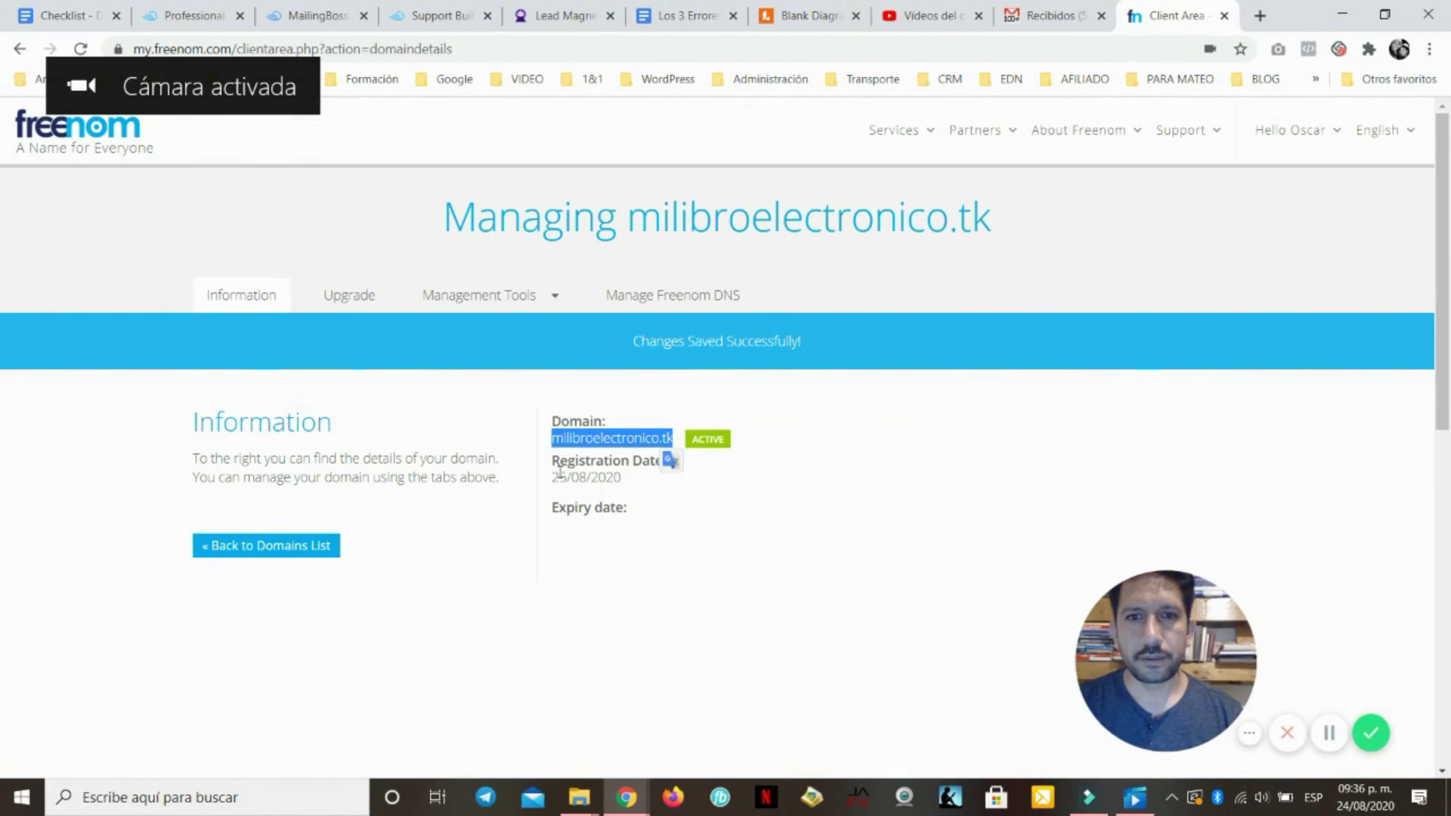
pyautogui.click(185, 15)
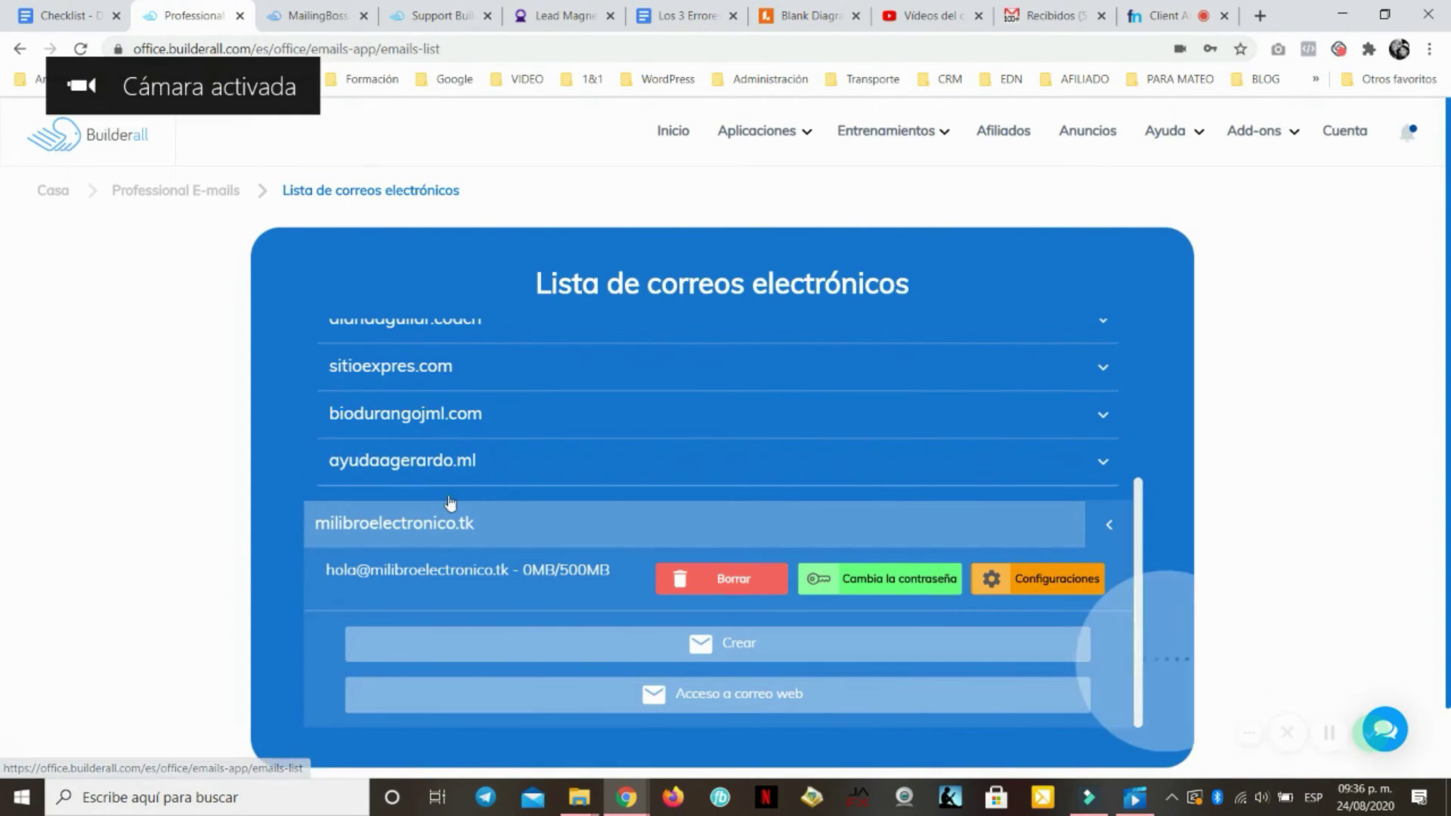
pyautogui.click(371, 10)
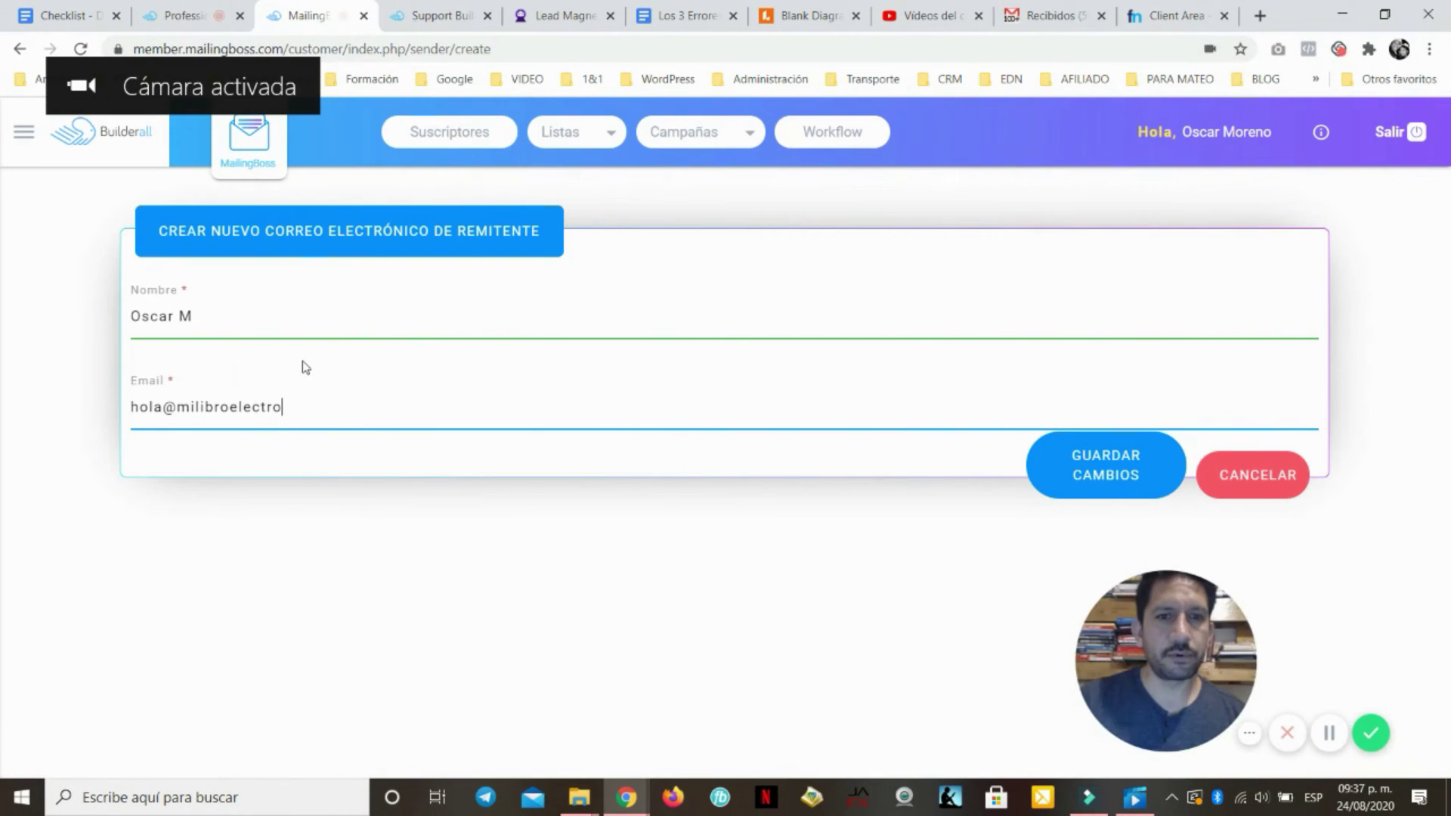
pyautogui.write('co.tk')
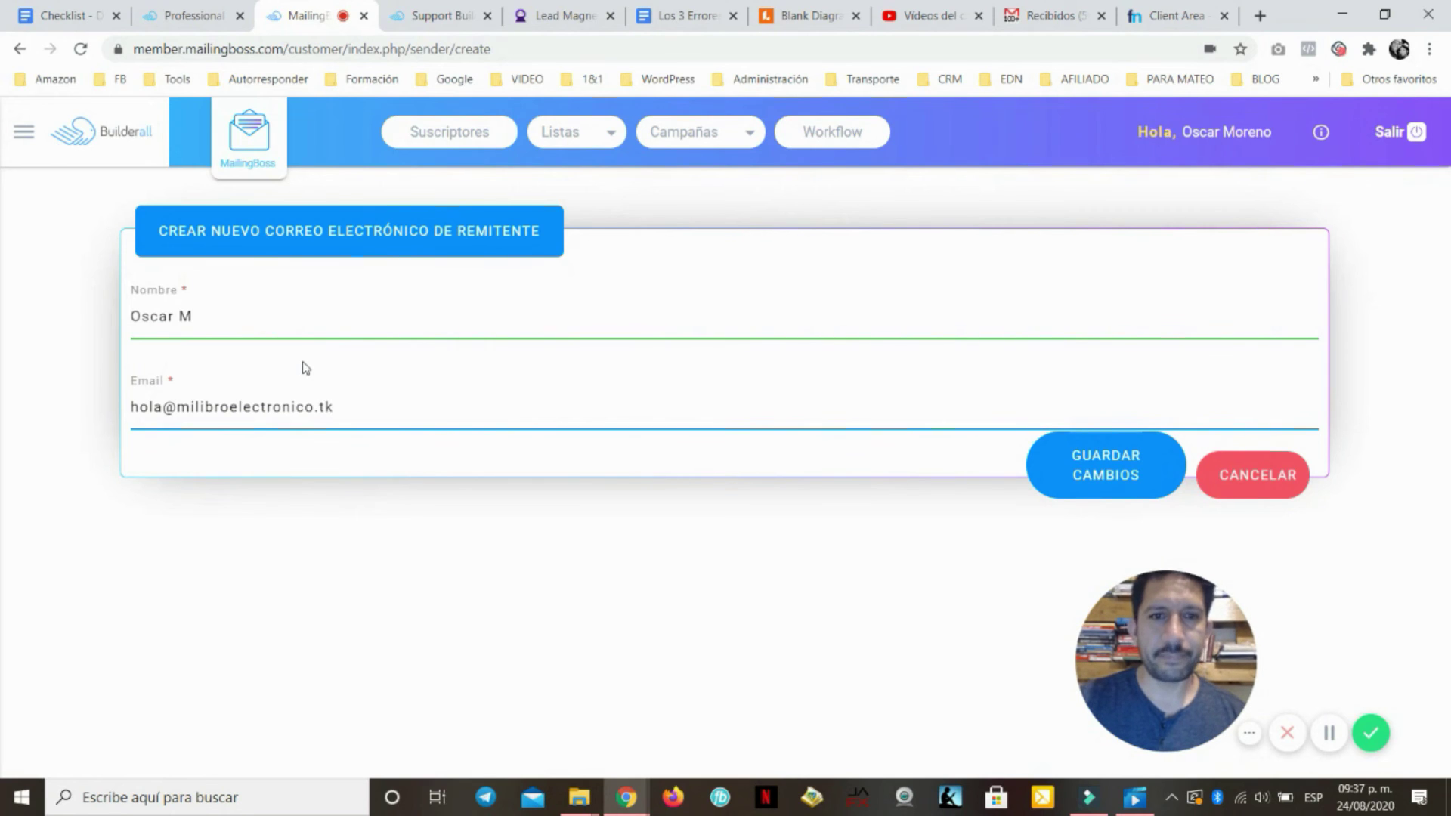
pyautogui.click(1103, 475)
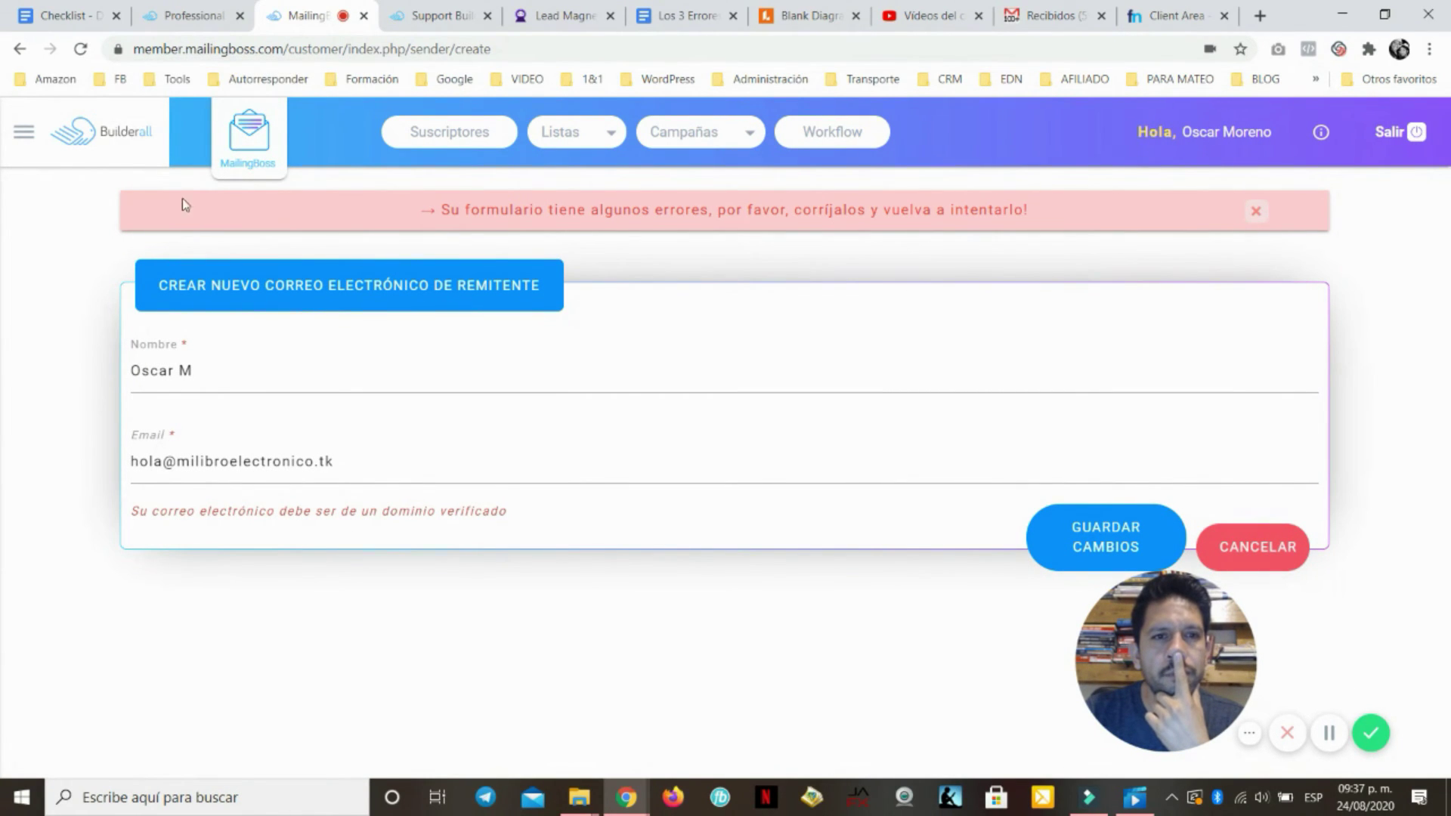
# Go to the Dominios sending domains list
pyautogui.click(21, 137)
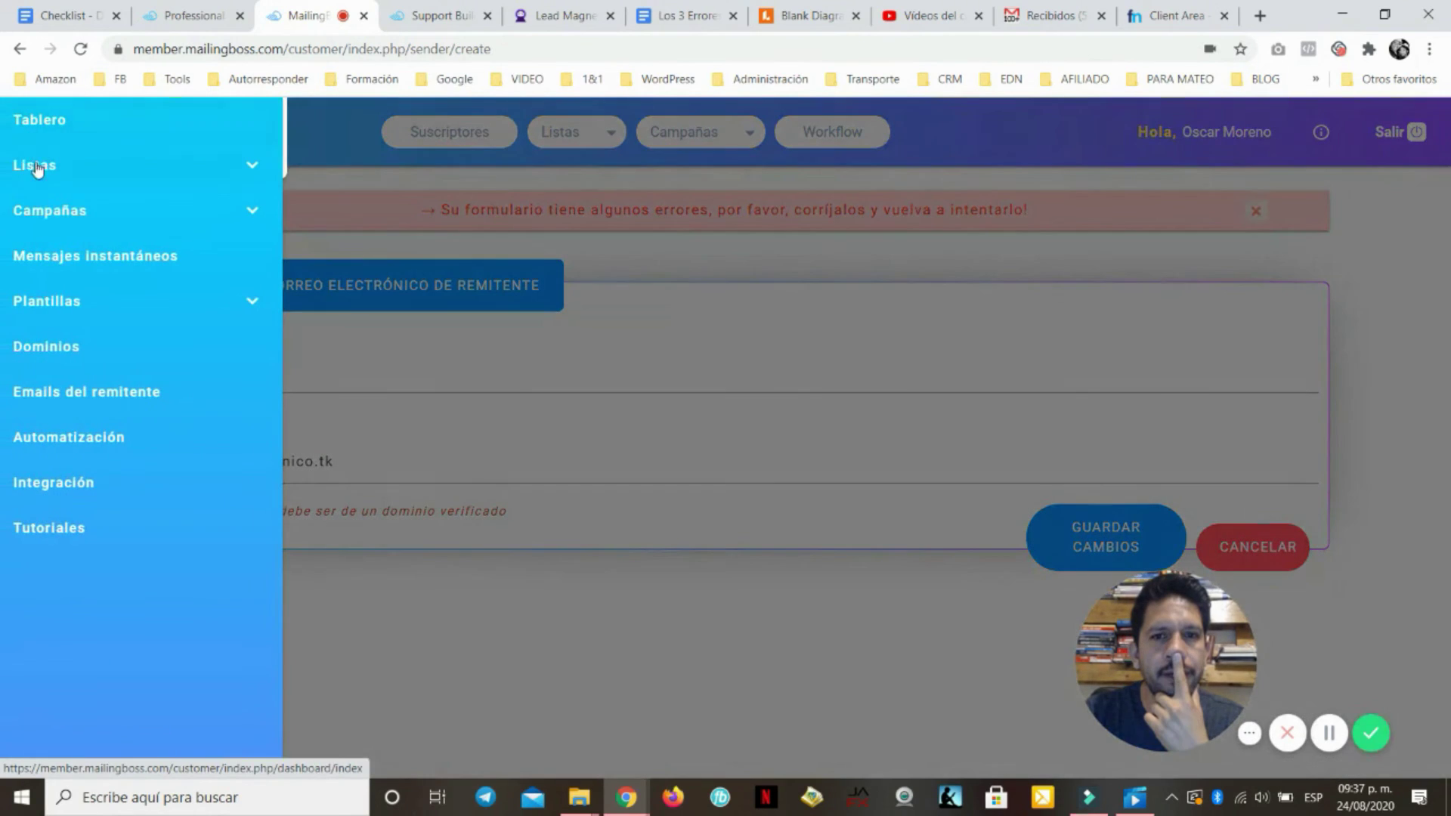
pyautogui.click(53, 348)
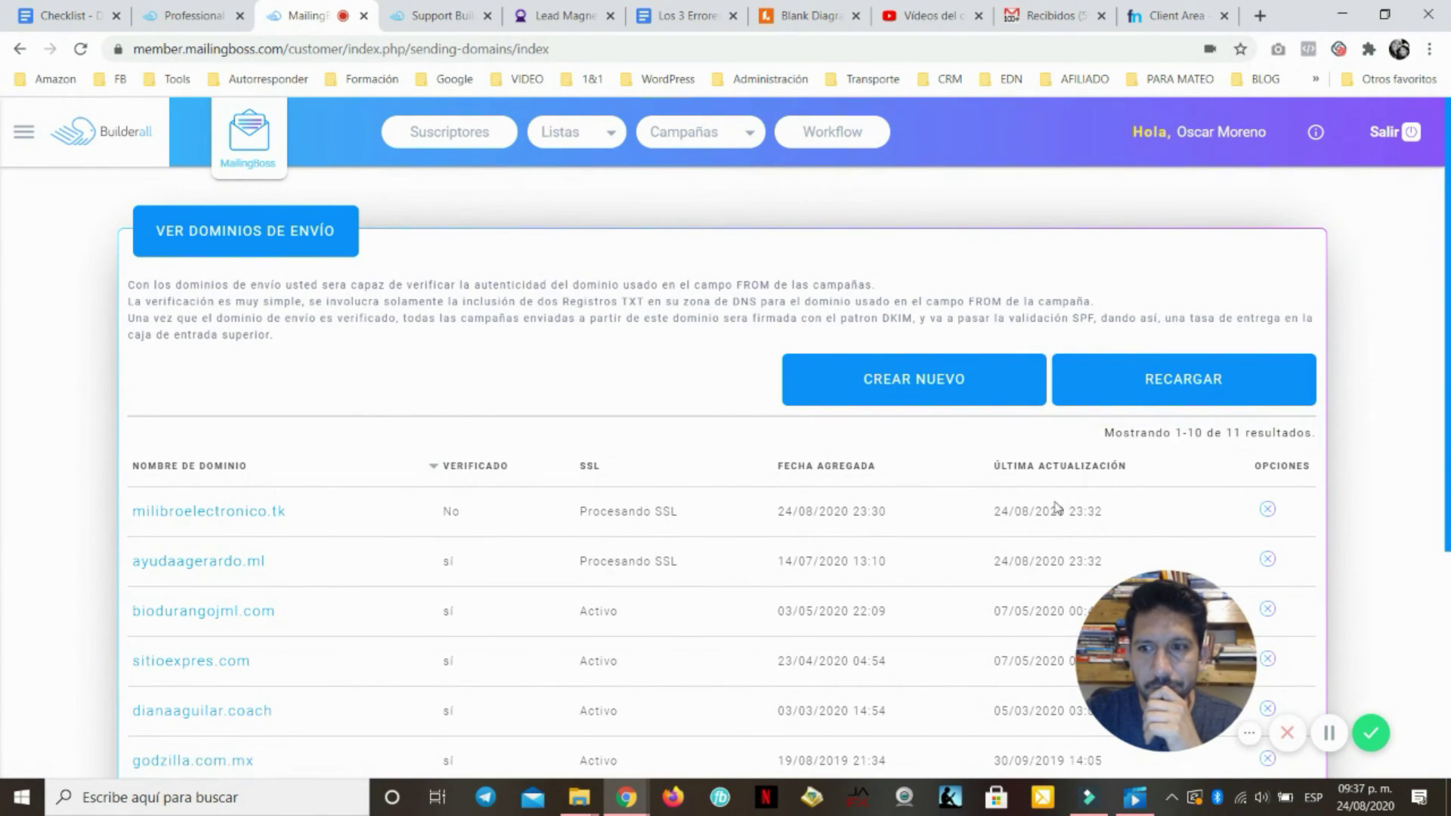
pyautogui.scroll(-4, 963, 483)
pyautogui.scroll(1, 942, 472)
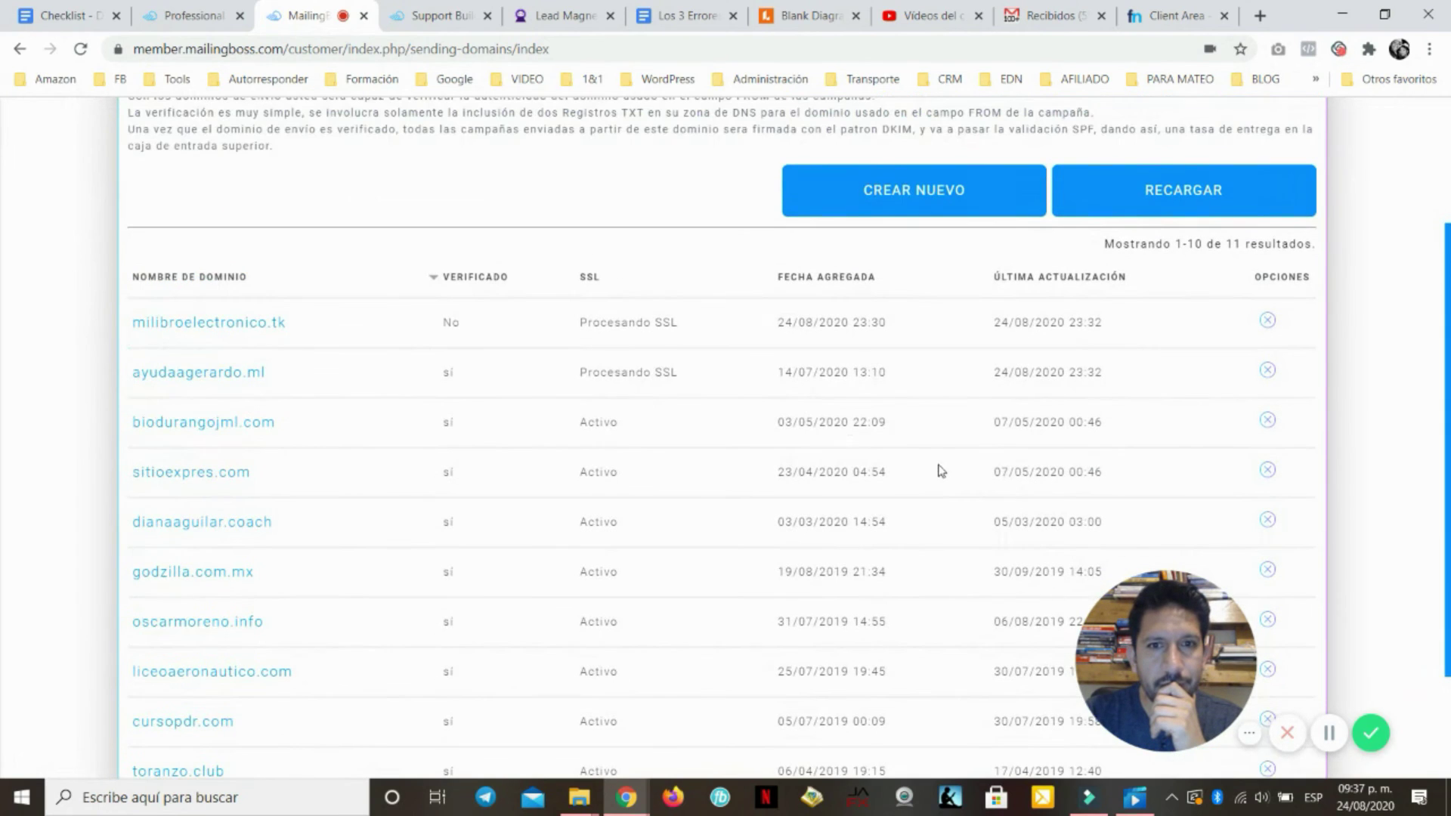
pyautogui.scroll(2, 525, 360)
# Review milibroelectronico.tk's DKIM/SPF records, then return to the domains list
pyautogui.click(204, 512)
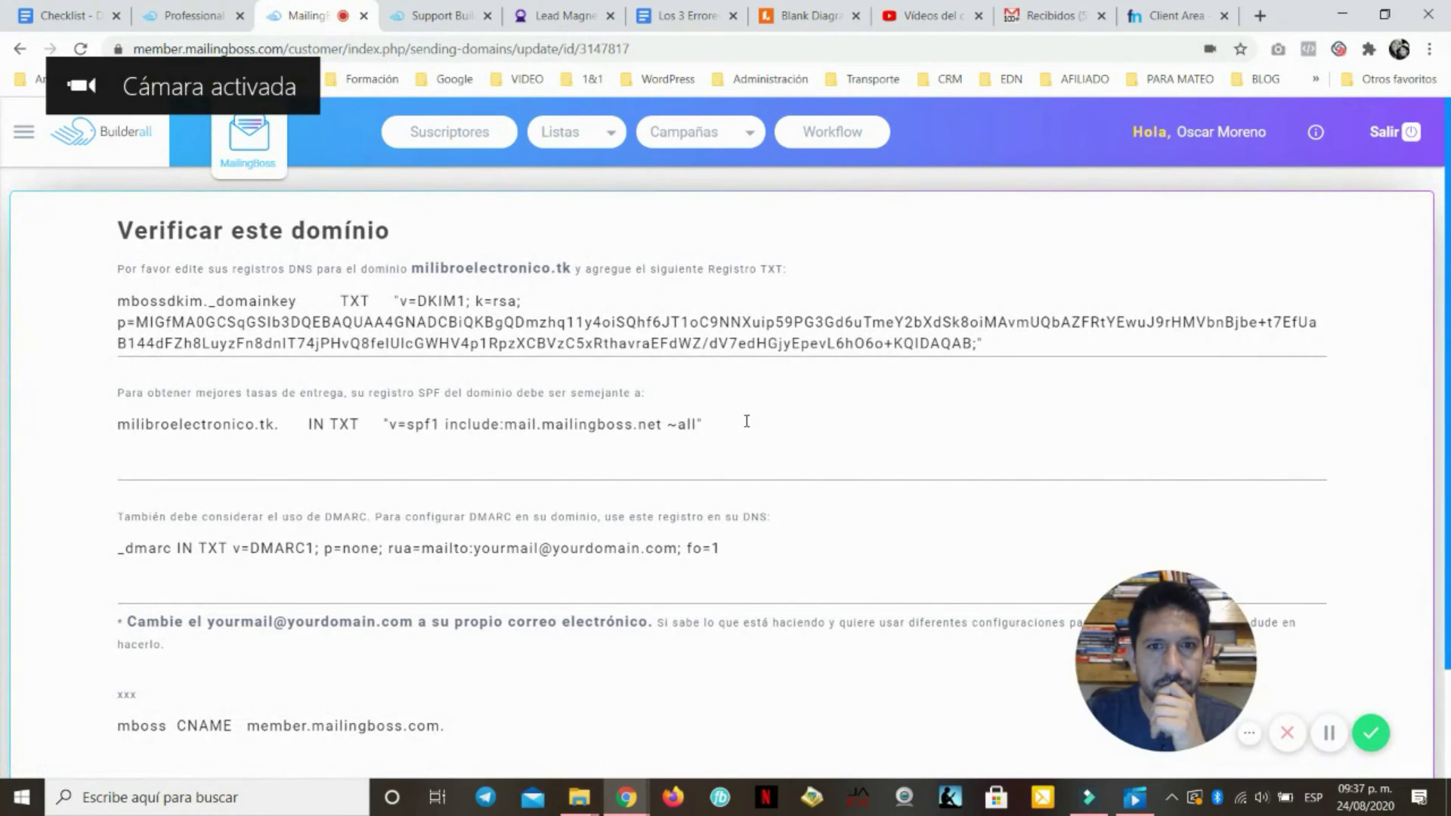
pyautogui.scroll(-2, 201, 265)
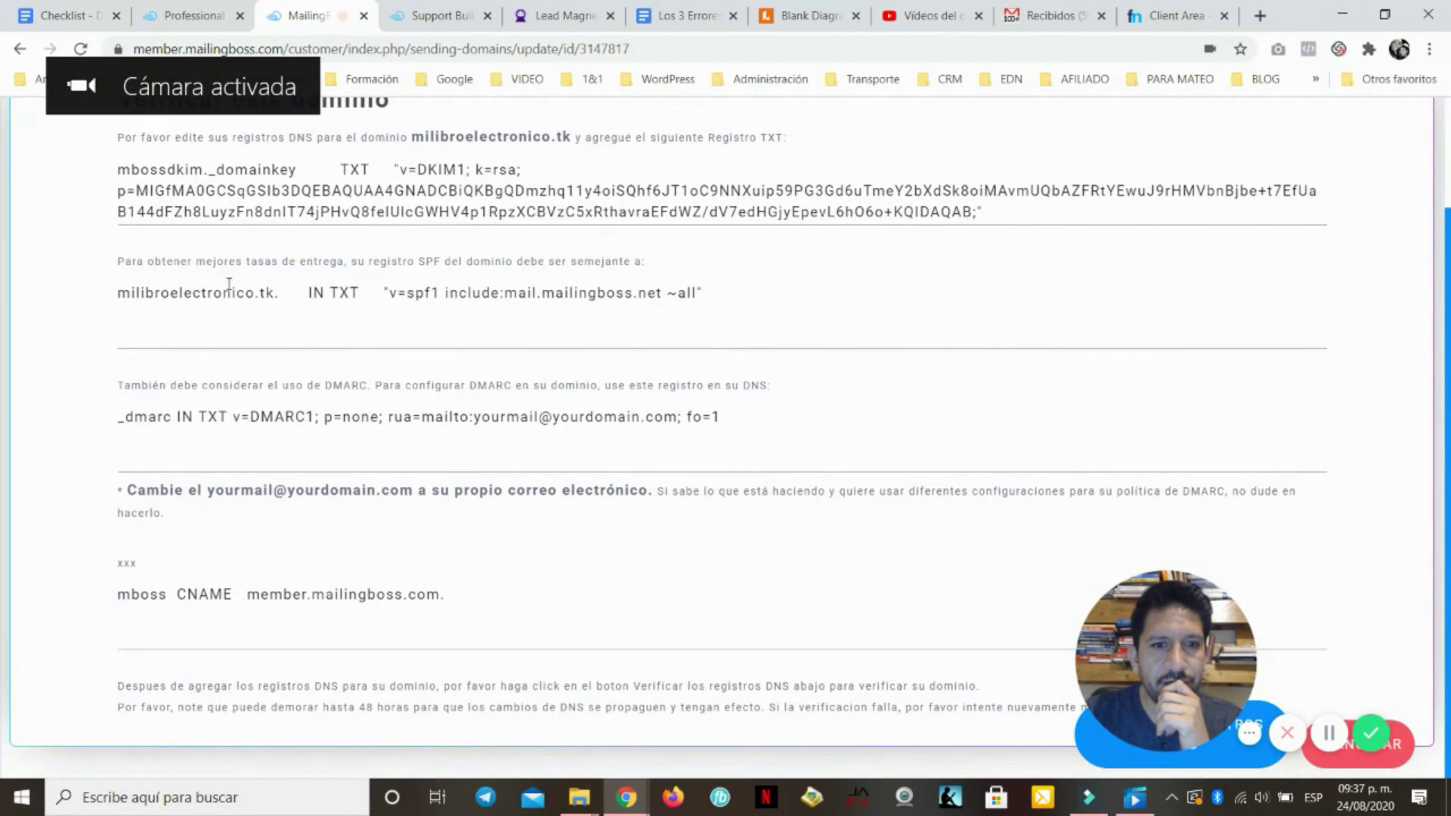
pyautogui.scroll(2, 363, 398)
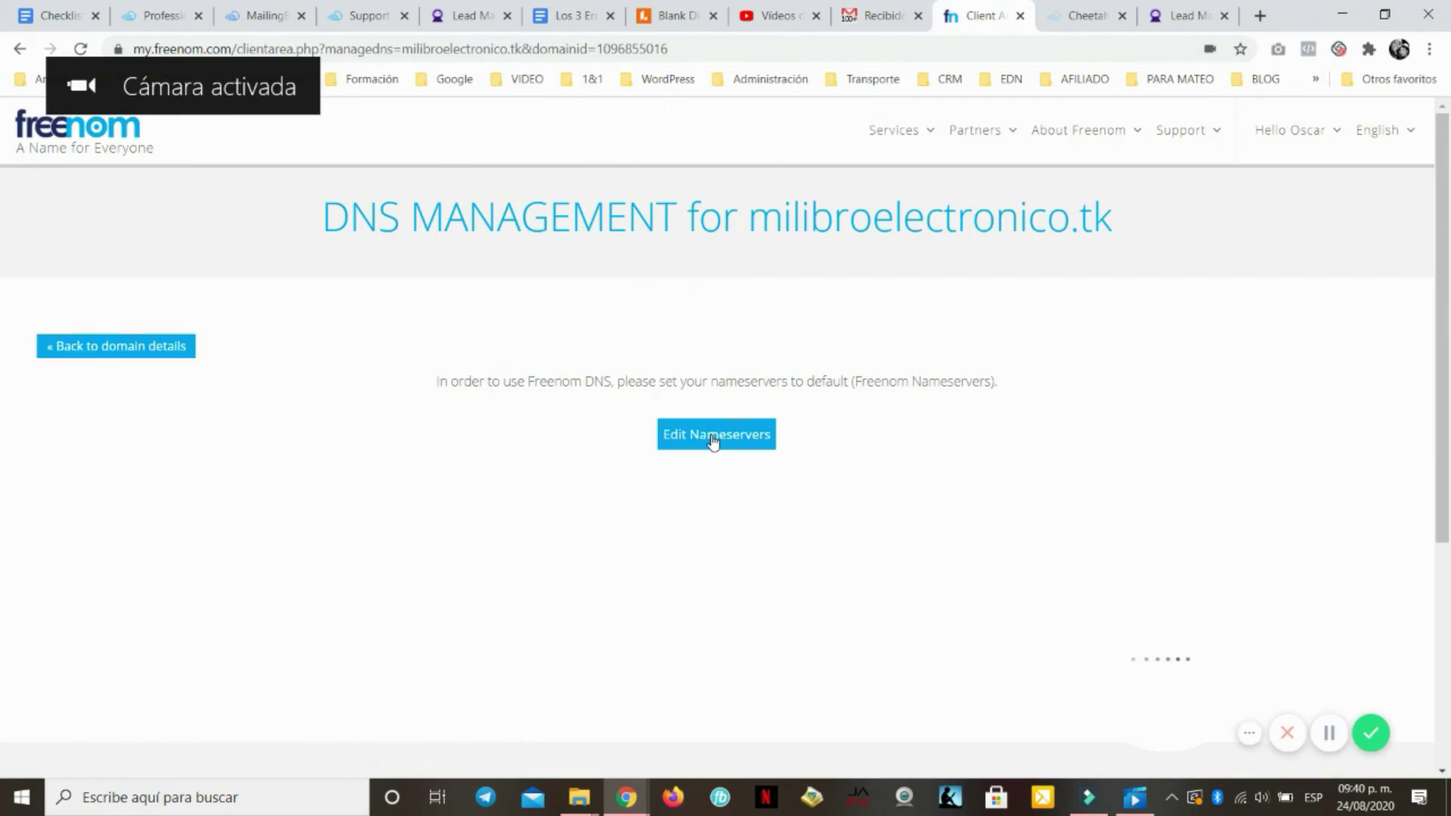
pyautogui.click(716, 431)
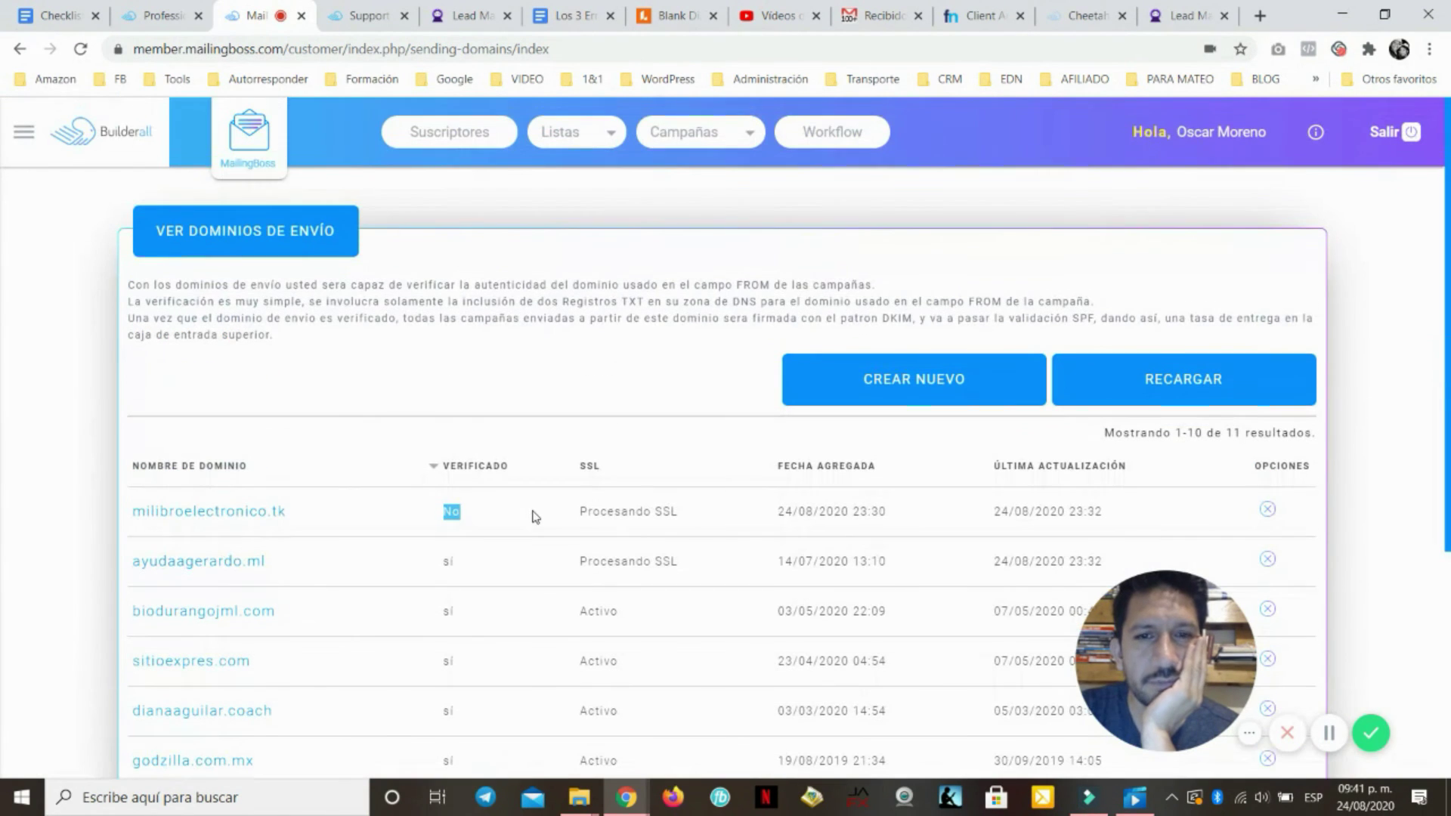
pyautogui.scroll(-4, 454, 491)
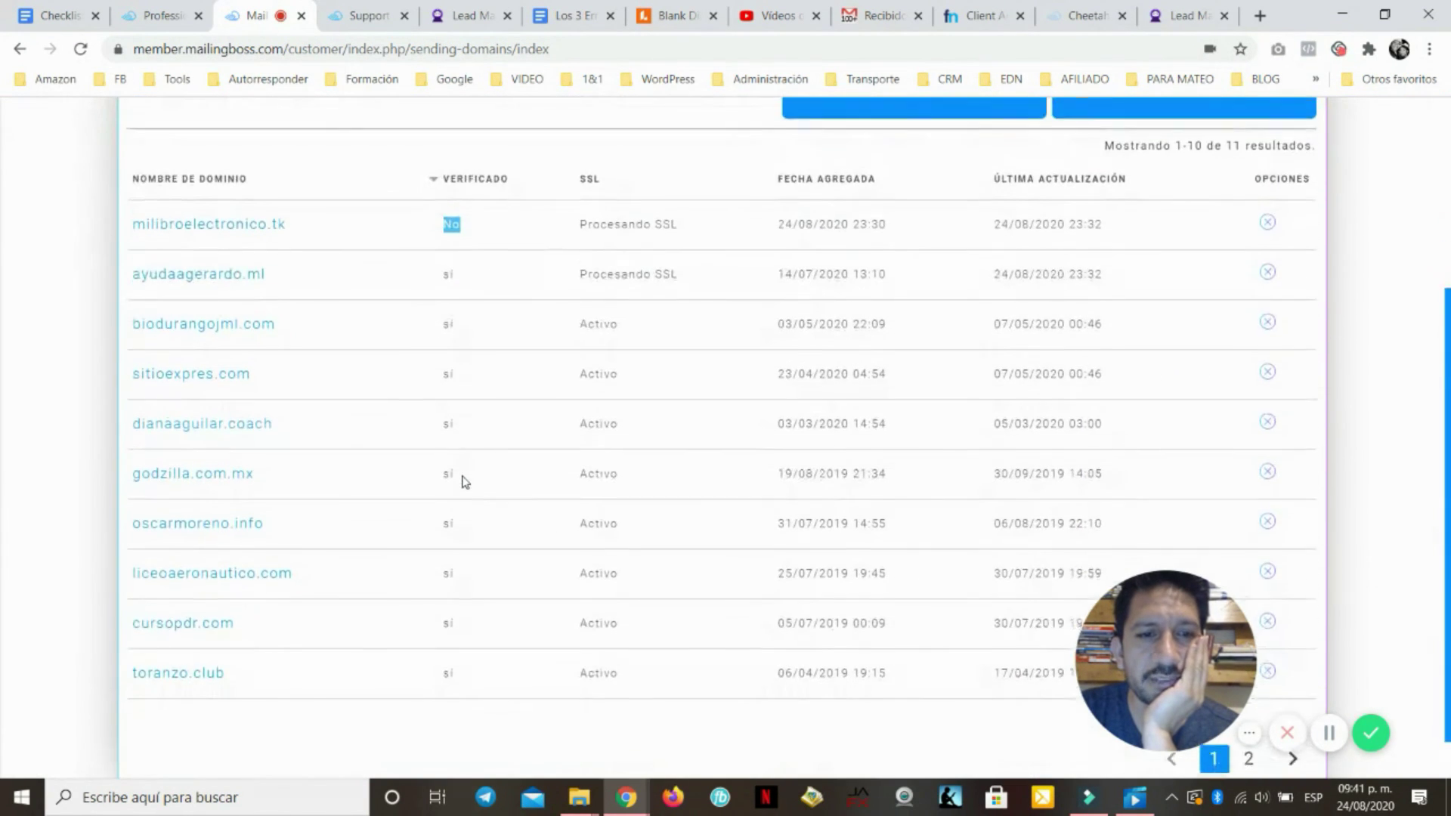
pyautogui.scroll(2, 435, 533)
pyautogui.scroll(2, 435, 537)
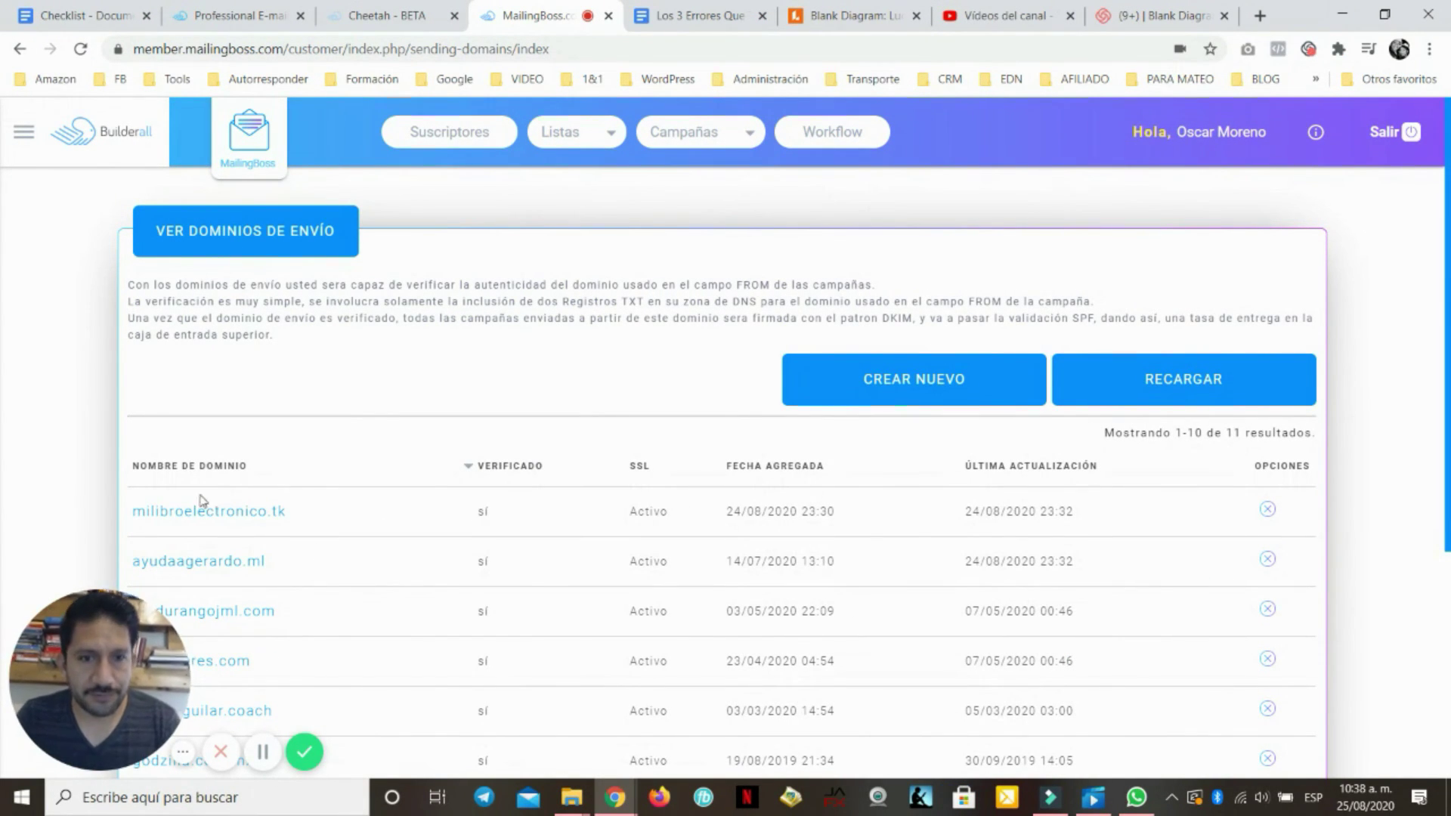
# Open milibroelectronico.tk's details and select its verified DKIM TXT record
pyautogui.click(215, 522)
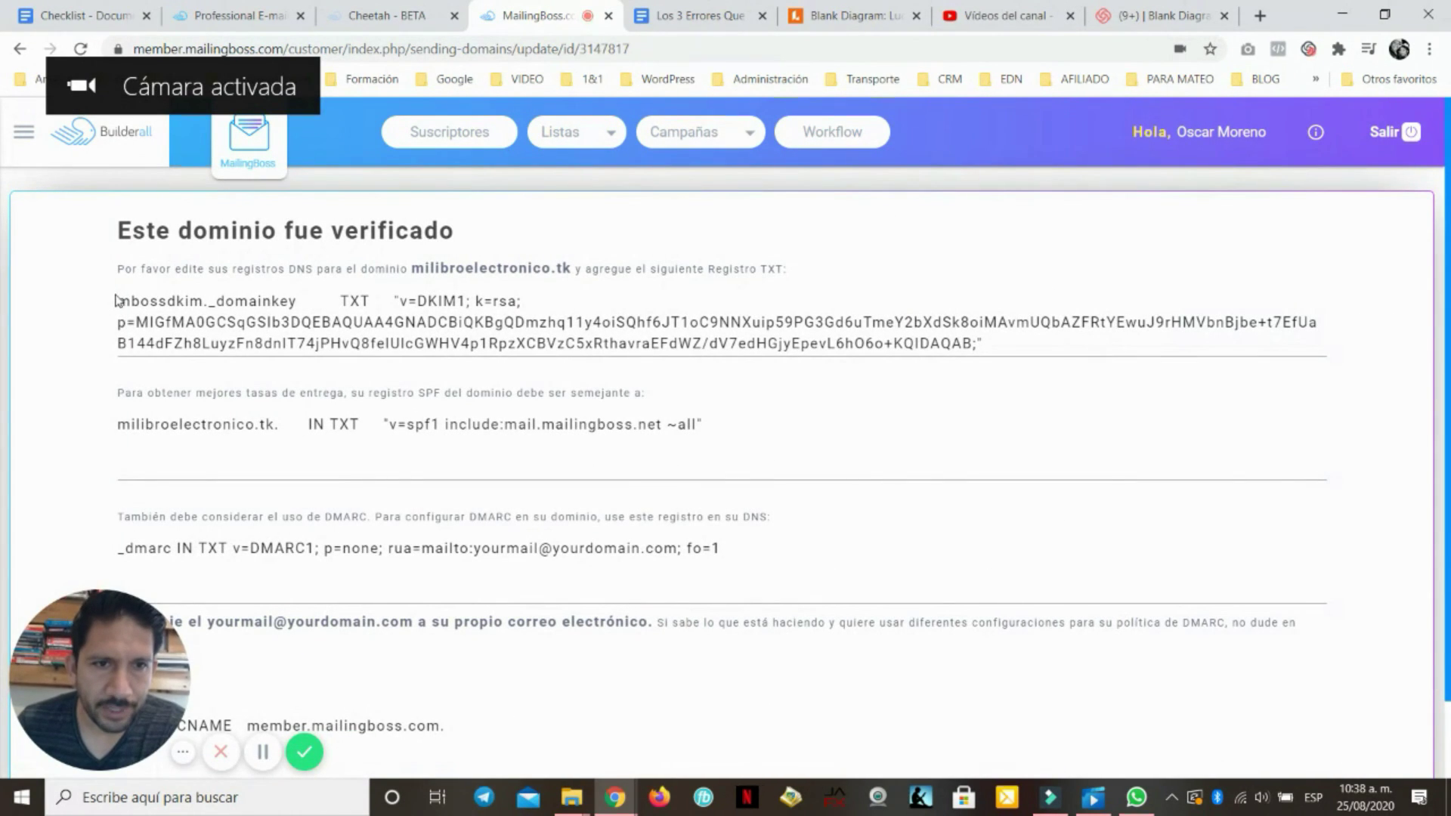
pyautogui.tripleClick(277, 316)
pyautogui.click(169, 299)
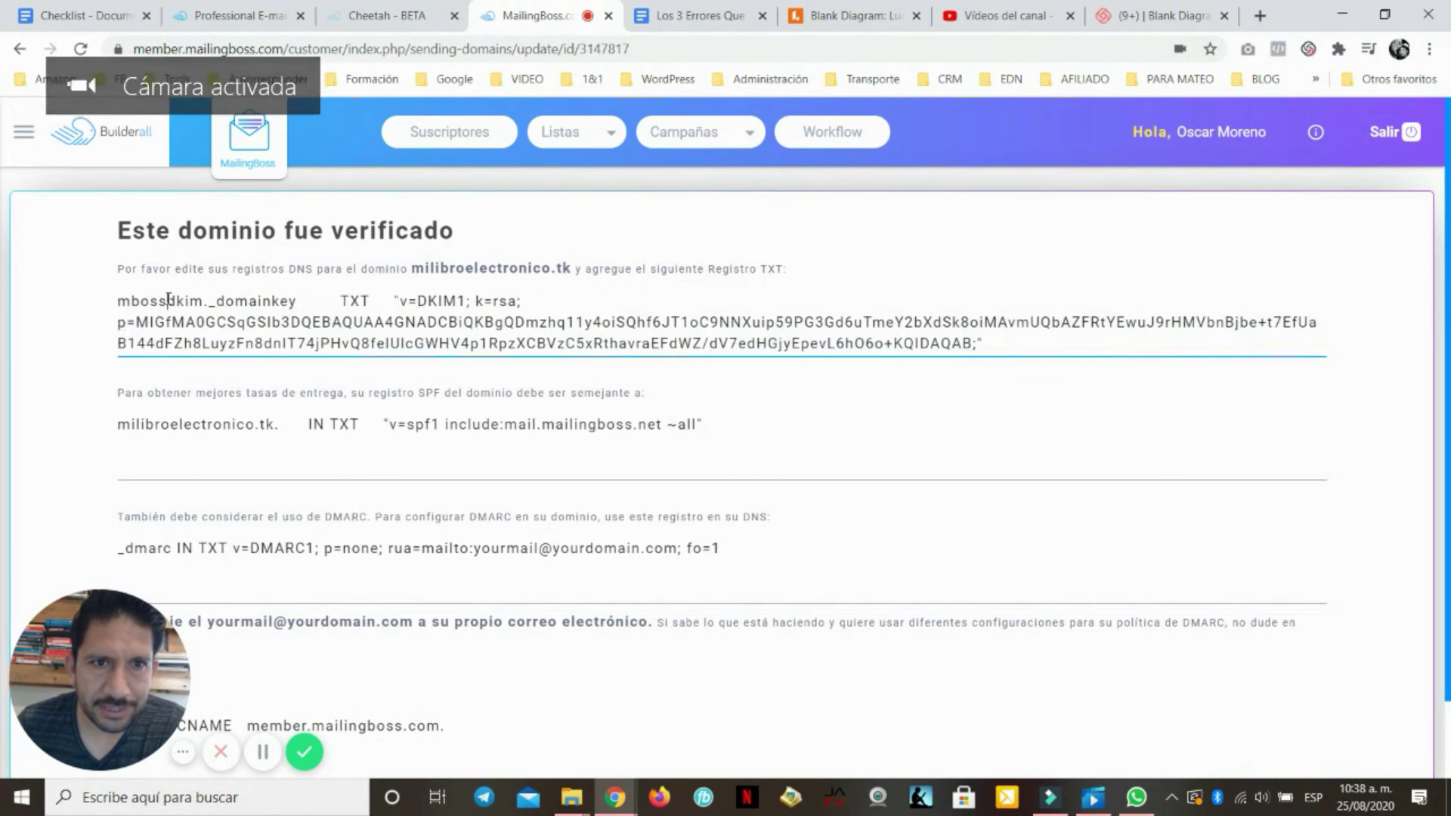
pyautogui.moveTo(117, 269); pyautogui.dragTo(279, 269)
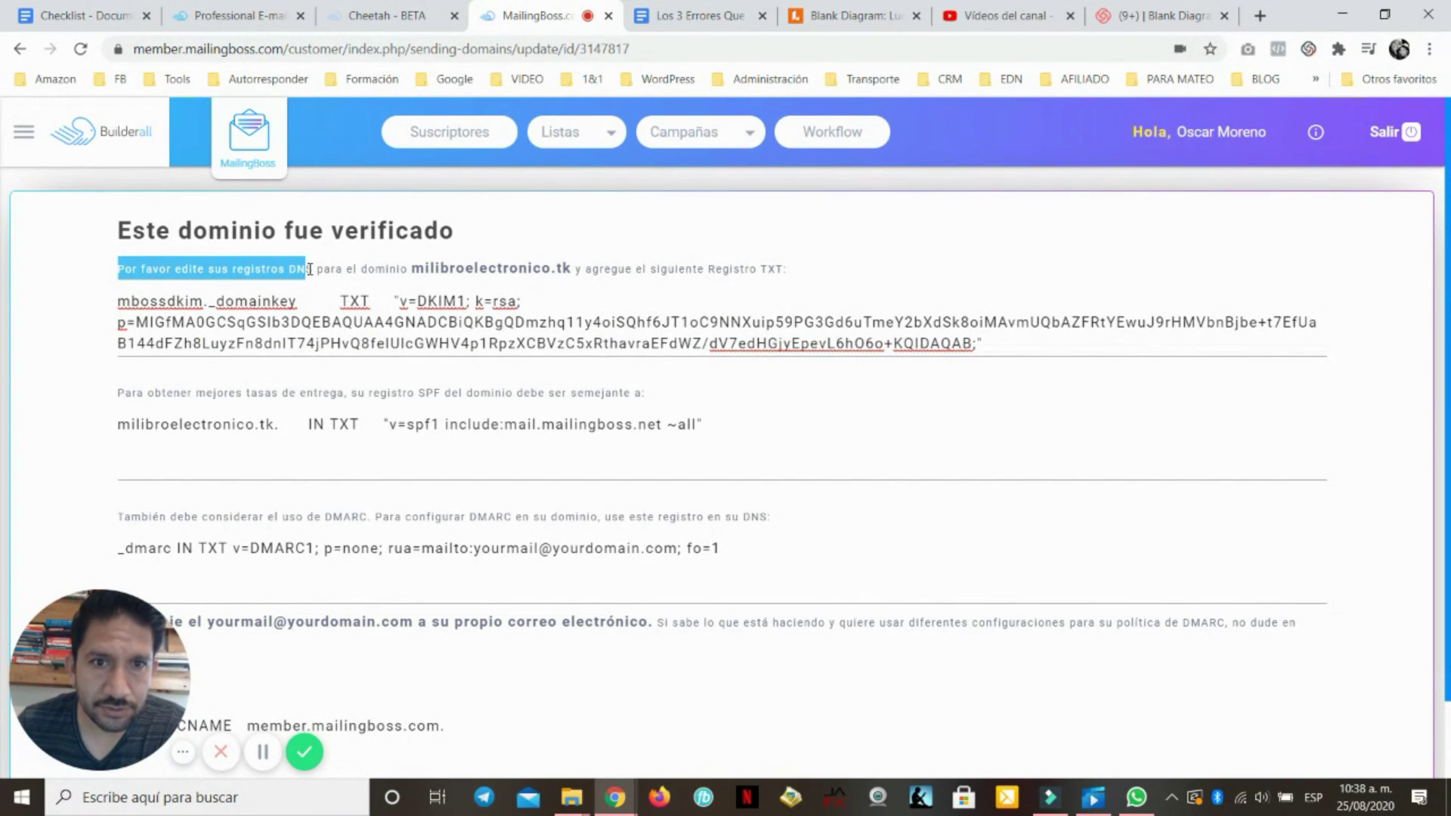
pyautogui.moveTo(355, 273); pyautogui.dragTo(578, 268)
pyautogui.click(643, 259)
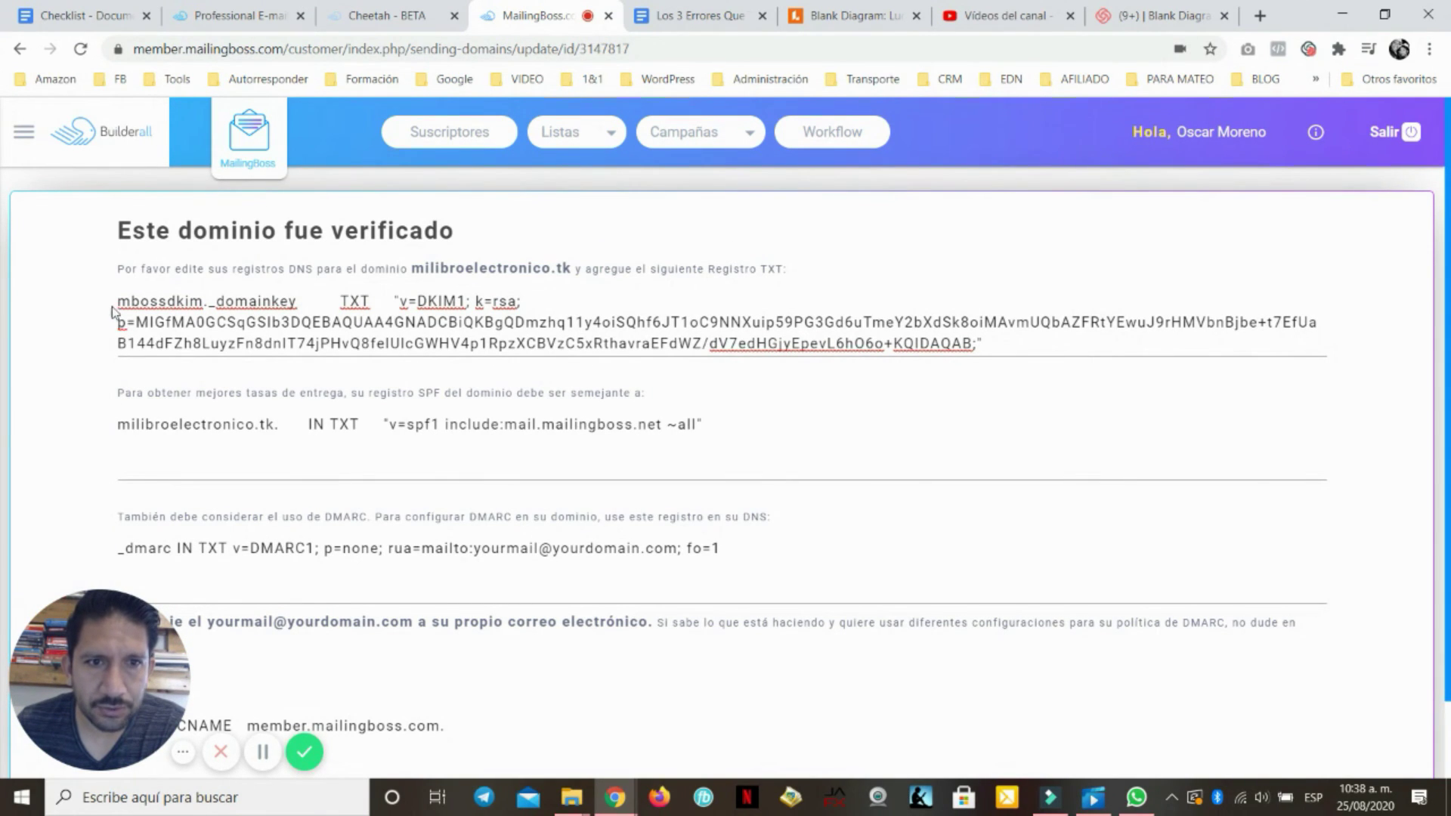
pyautogui.tripleClick(699, 324)
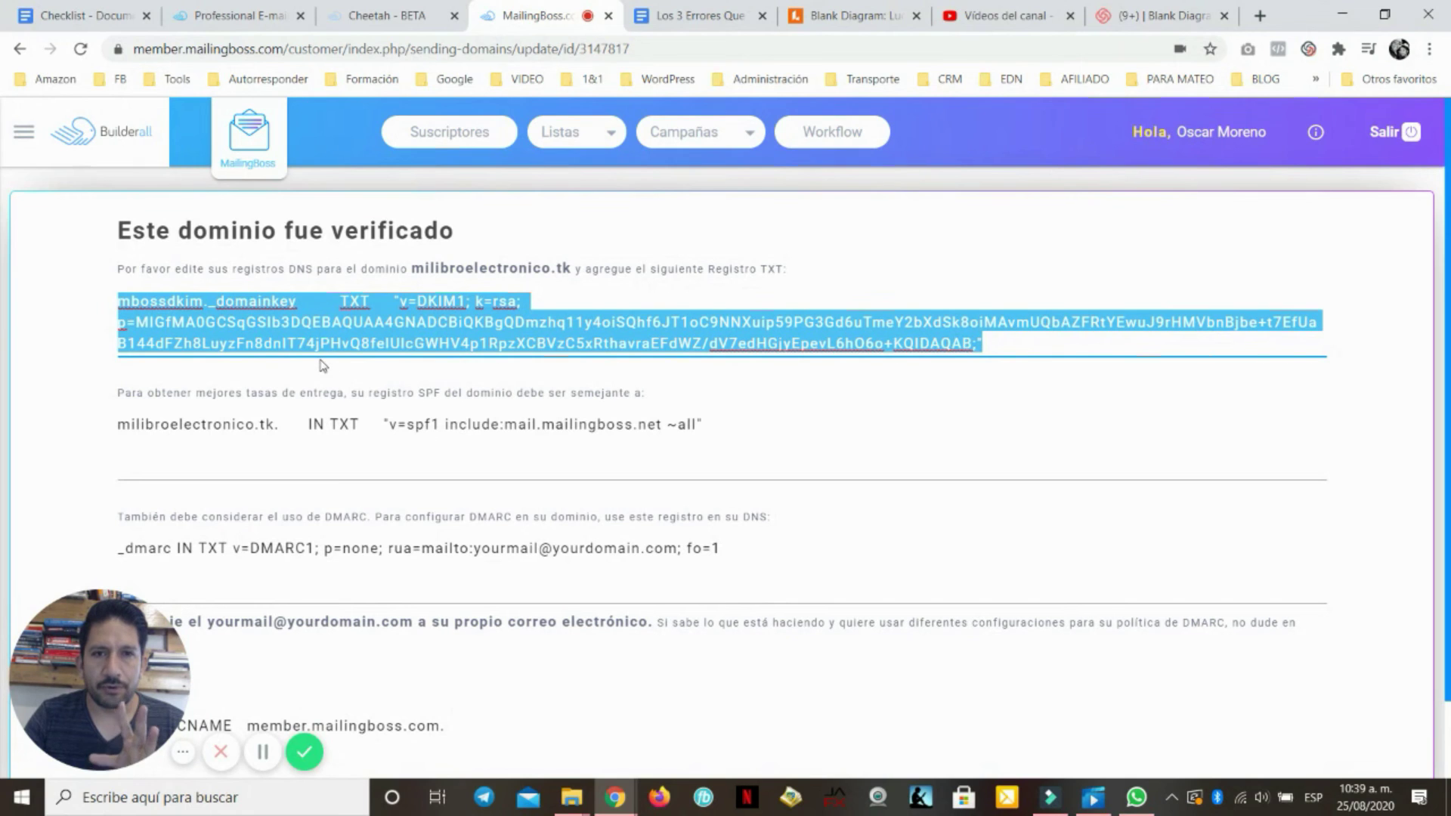
# Return to Dominios and point out milibroelectronico.tk's verified status
pyautogui.click(24, 132)
pyautogui.click(64, 348)
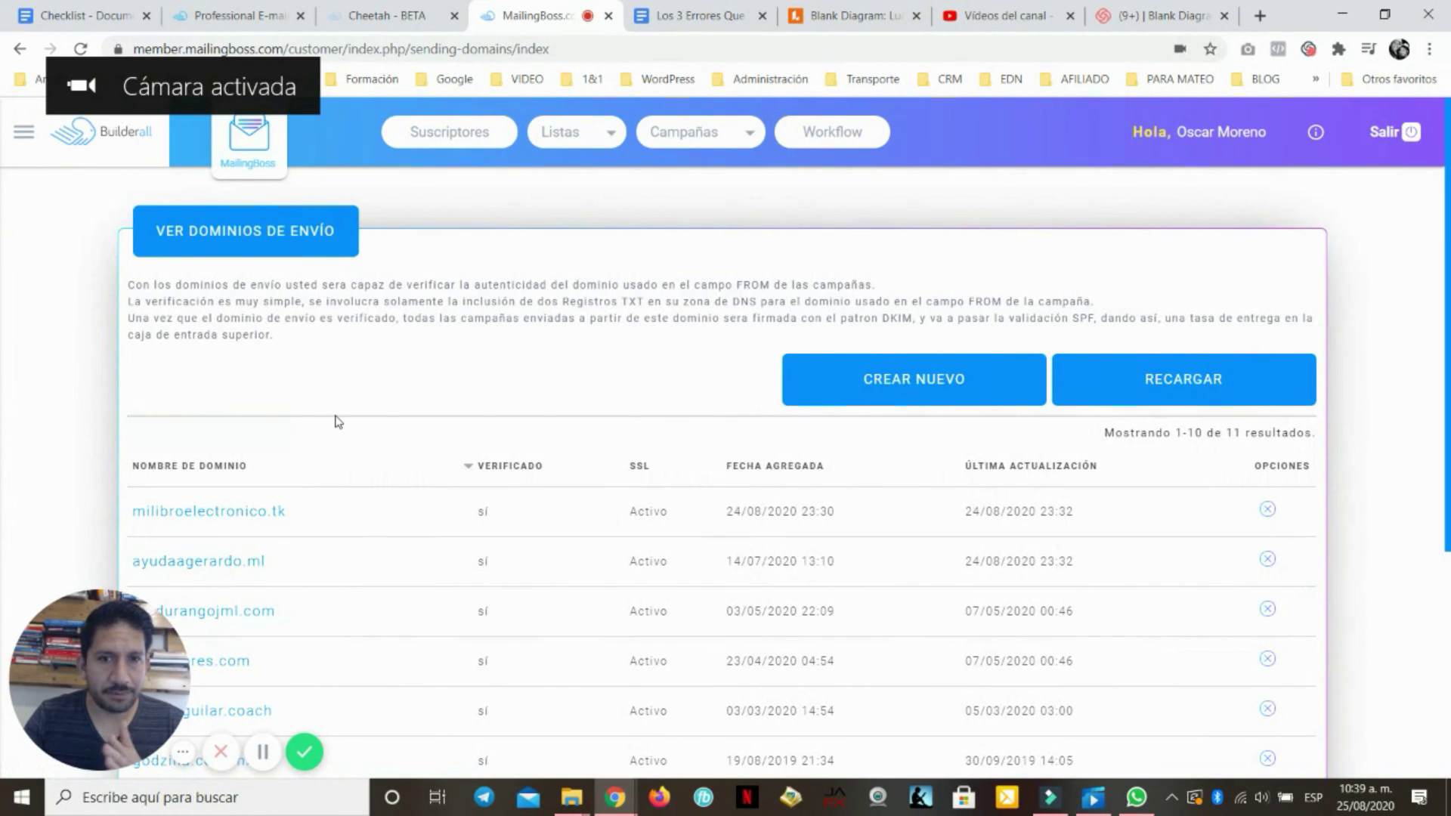
pyautogui.scroll(-1, 334, 420)
pyautogui.doubleClick(484, 417)
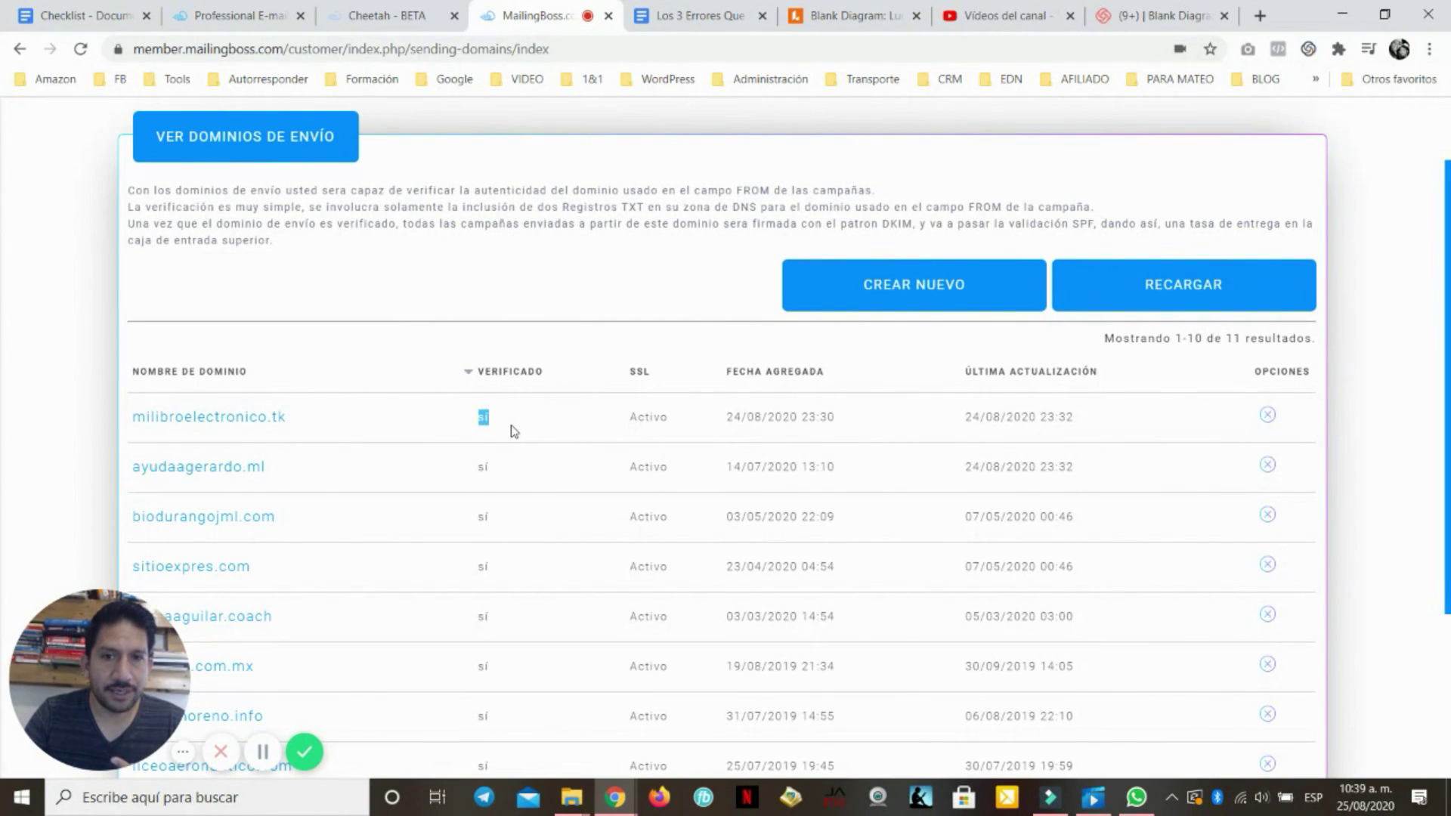
pyautogui.moveTo(490, 422); pyautogui.dragTo(474, 428)
pyautogui.click(470, 424)
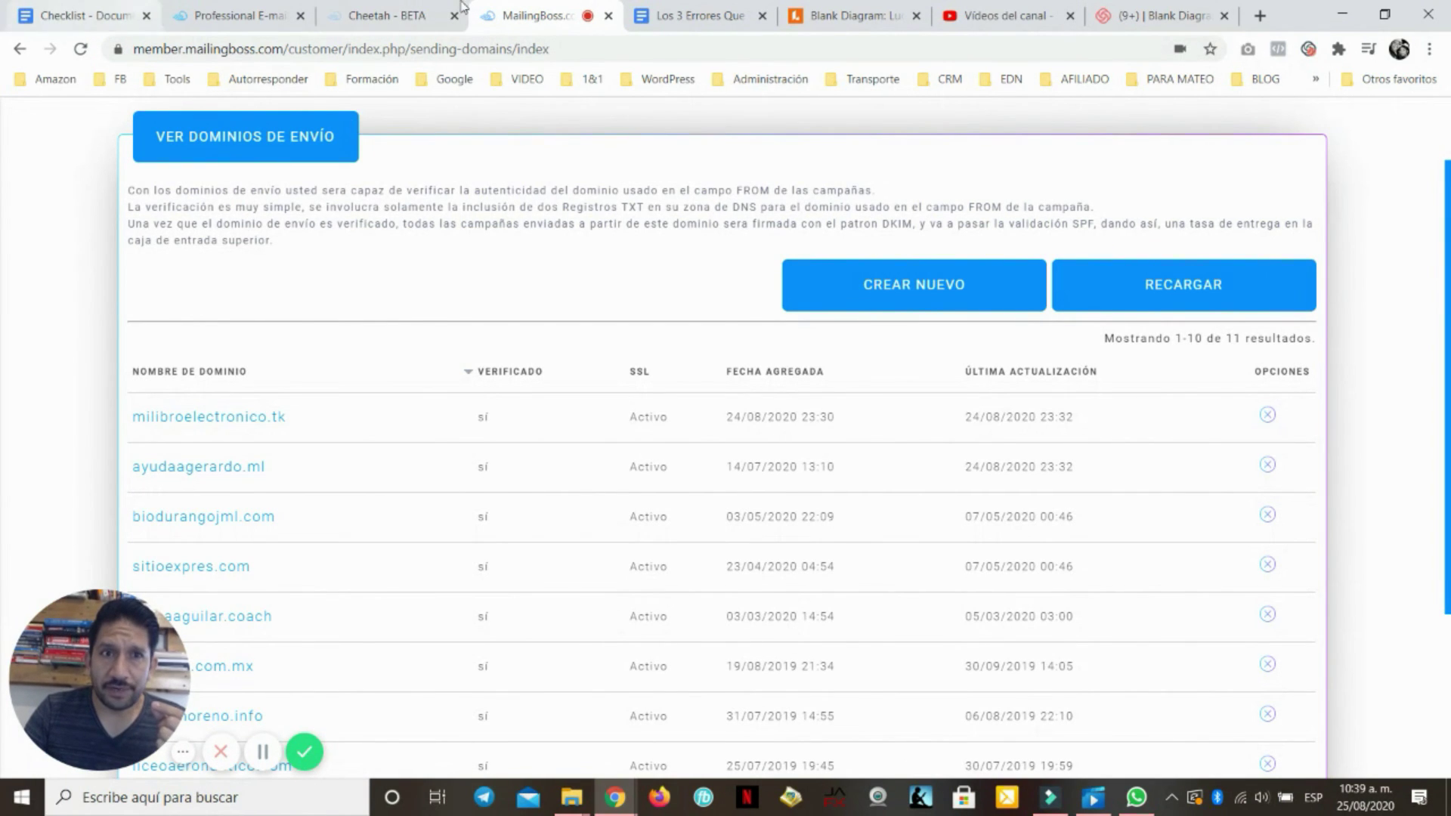
# Go to the Emails del remitente sender emails section
pyautogui.click(257, 10)
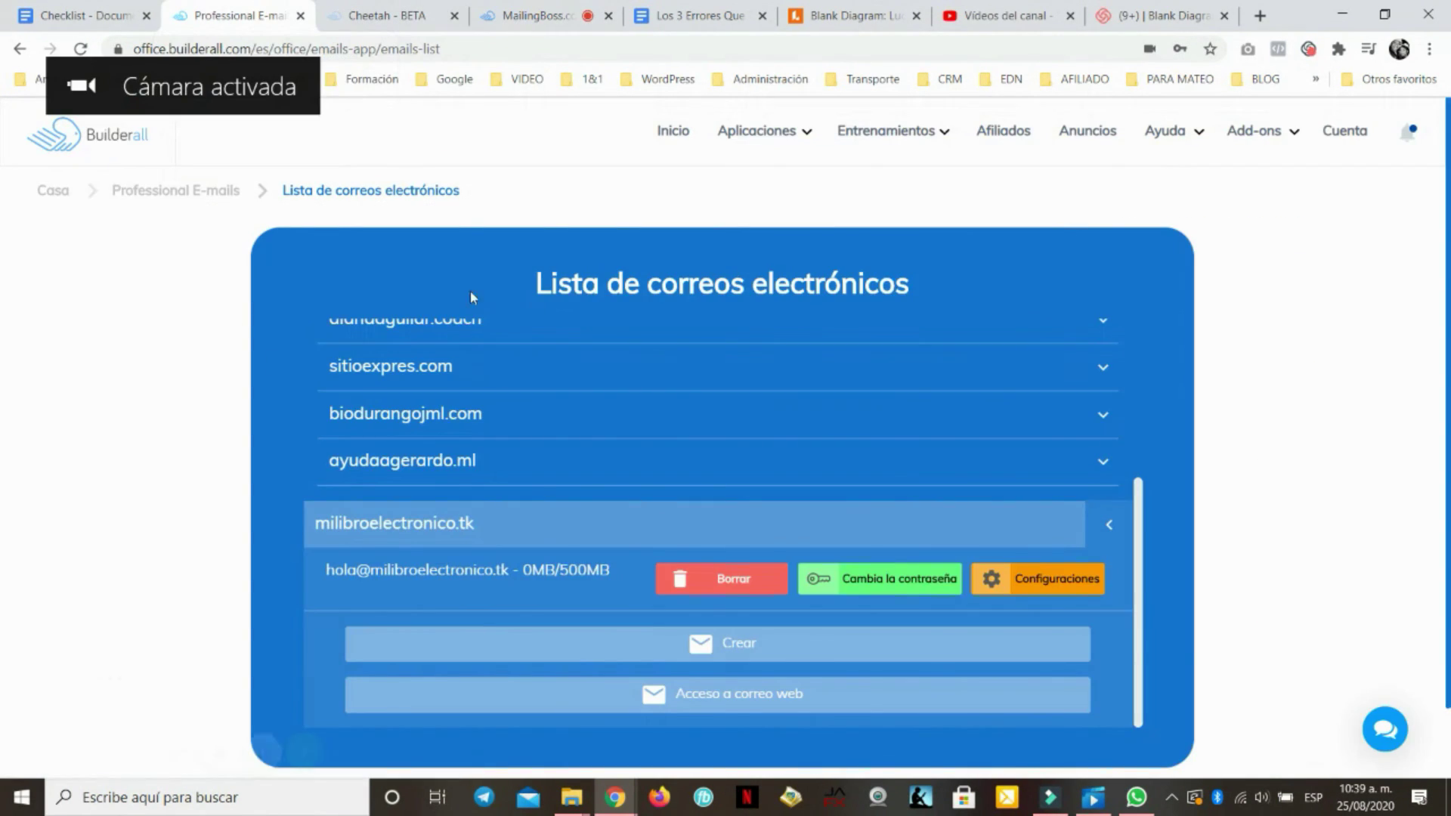
pyautogui.click(574, 15)
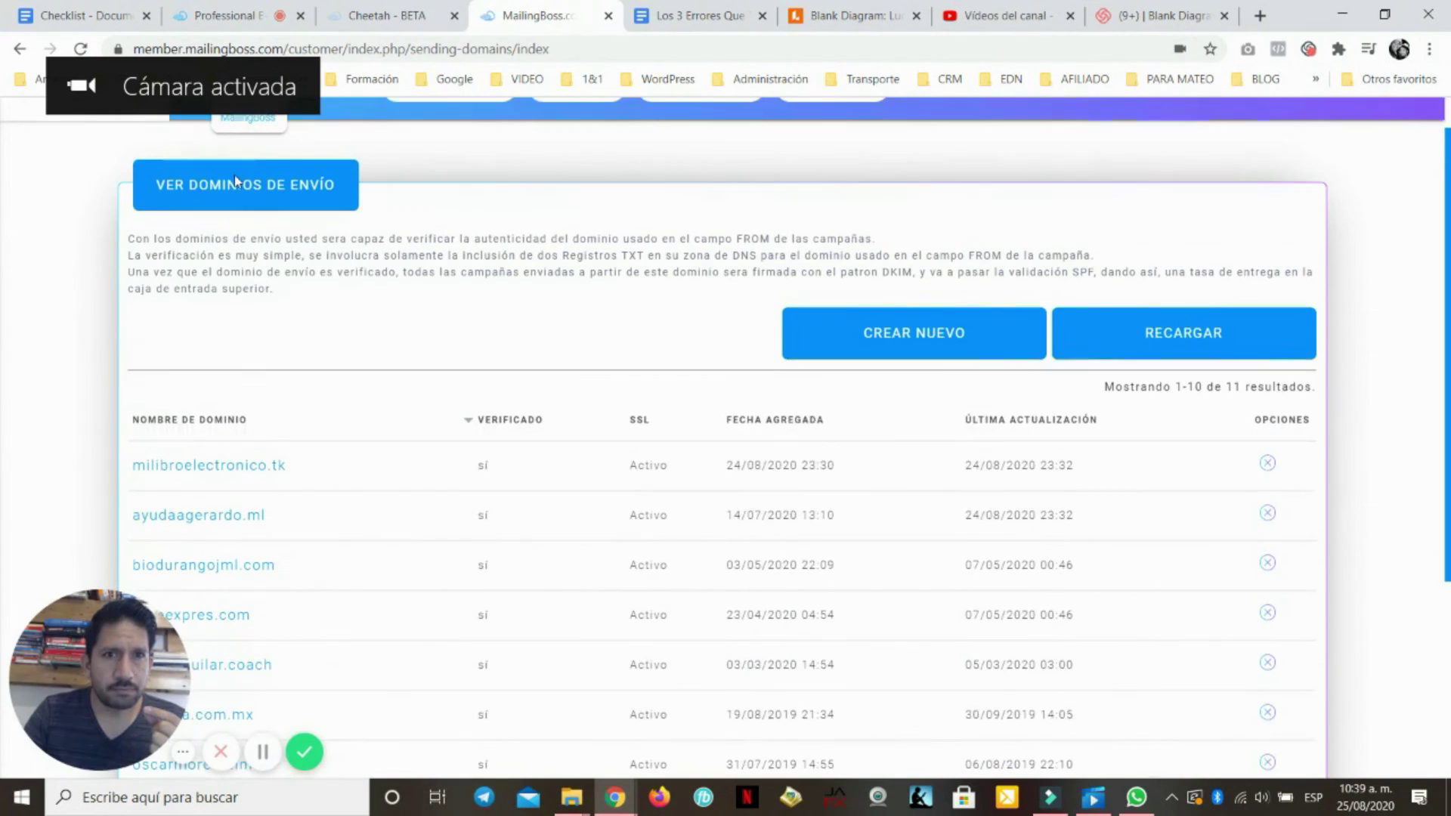
pyautogui.scroll(2, 20, 149)
pyautogui.click(27, 138)
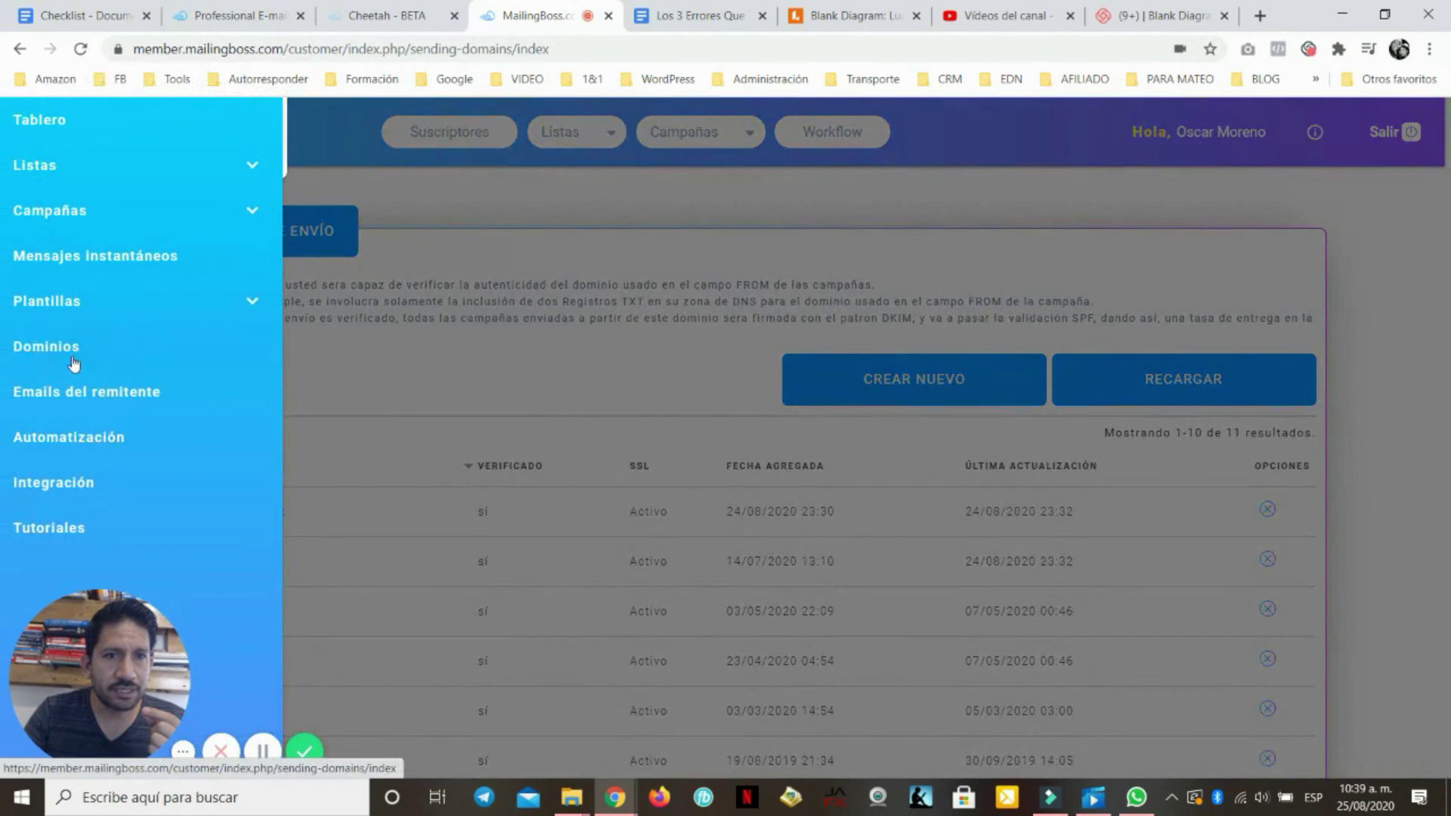
pyautogui.click(67, 391)
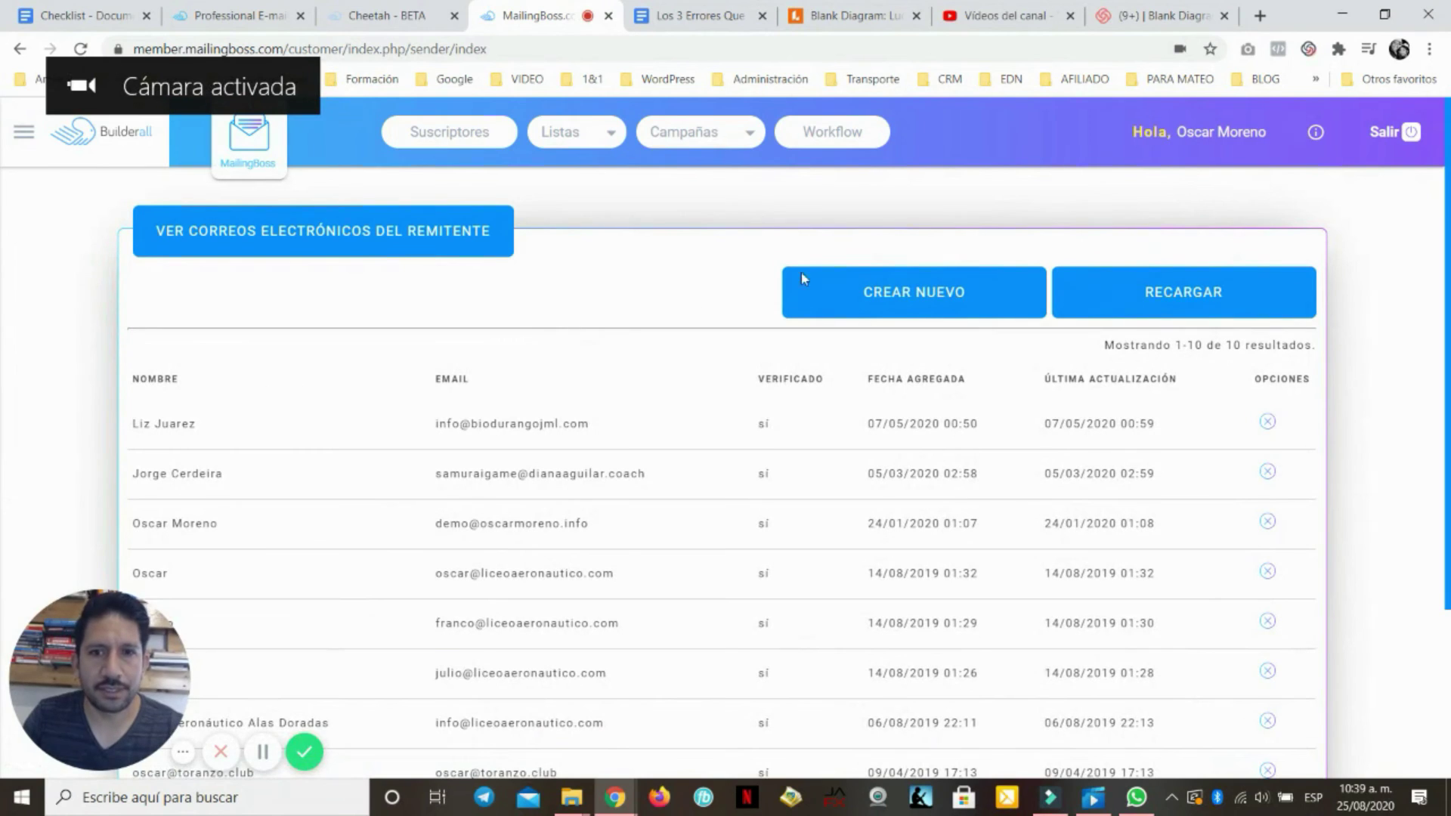
# Start a new sender and enter a provisional sender name for the milibroelectronico.tk mailbox
pyautogui.click(802, 277)
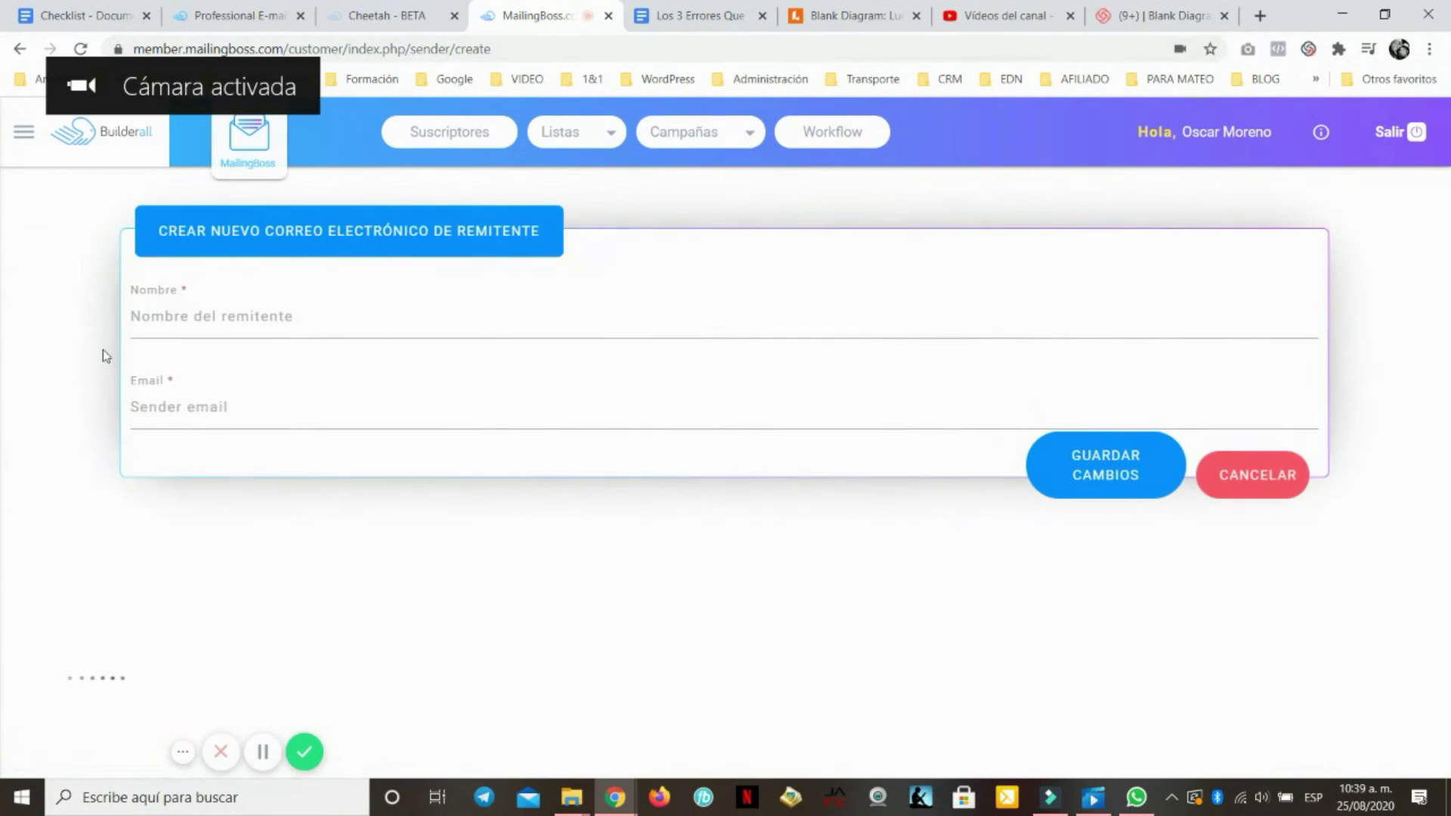
pyautogui.click(166, 316)
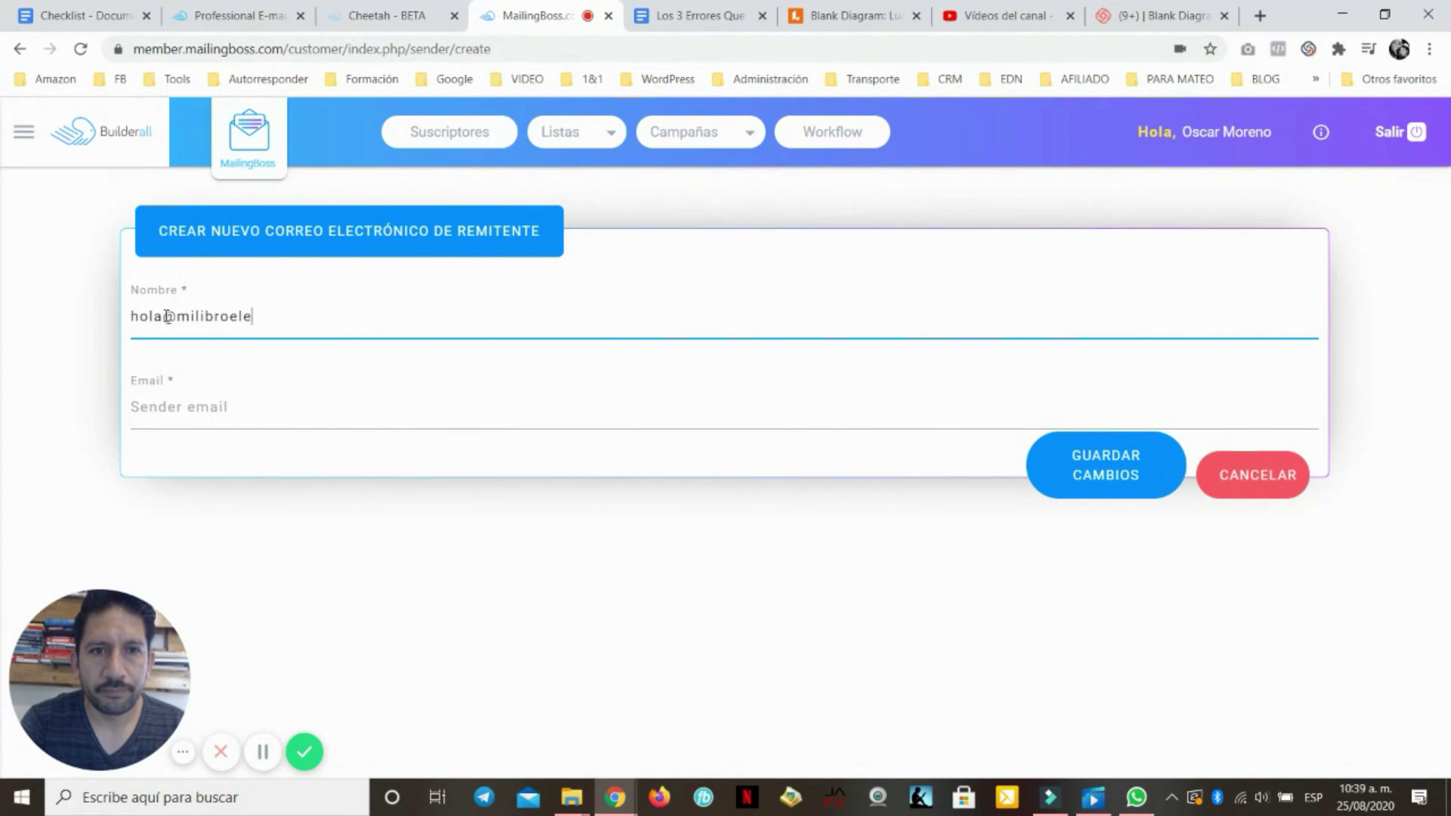
pyautogui.doubleClick(168, 316)
pyautogui.hotkey('ctrl', 'a')
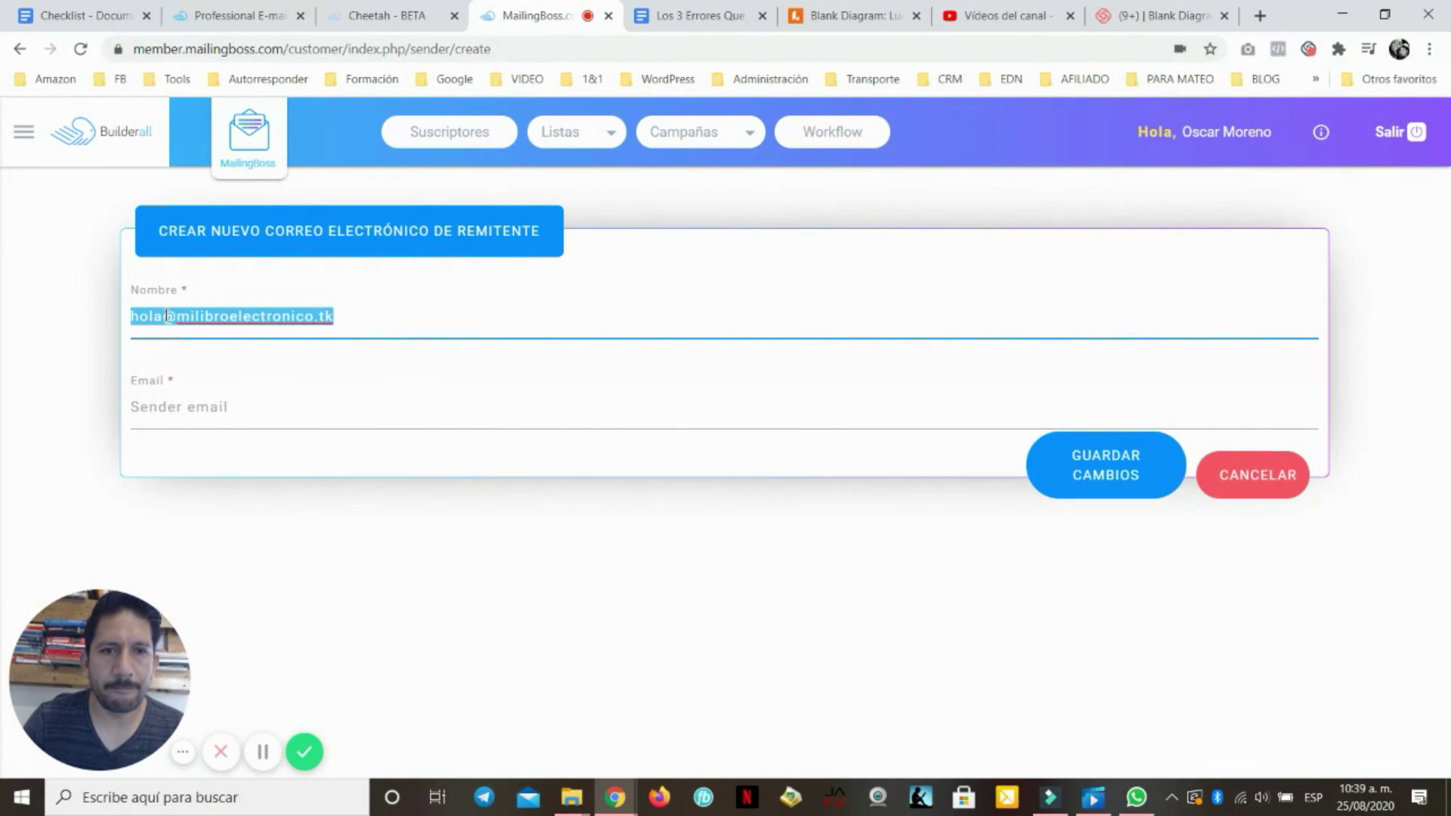
# Set the sender email to the milibroelectronico.tk mailbox address chosen from the suggestions
pyautogui.click(179, 401)
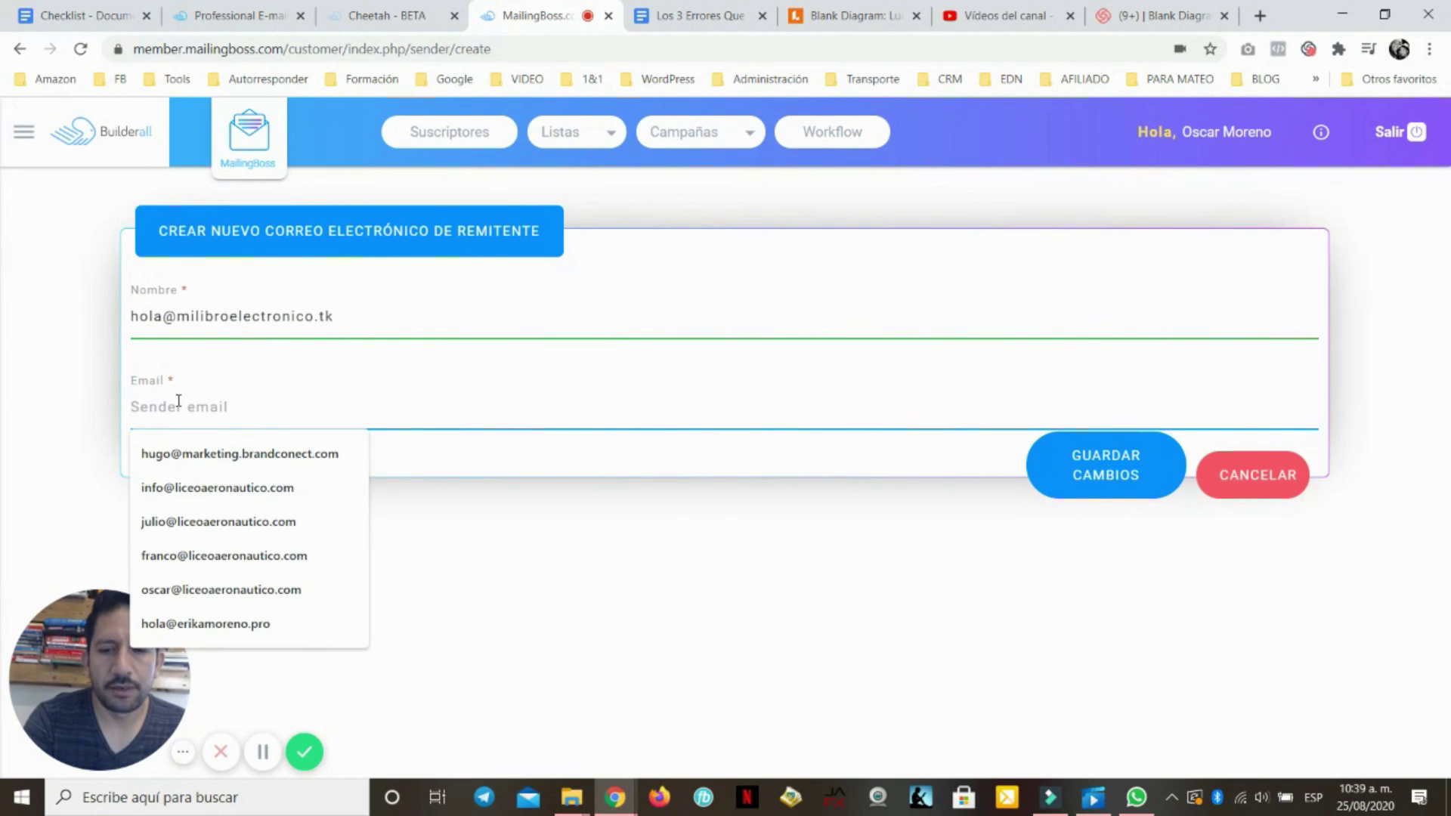
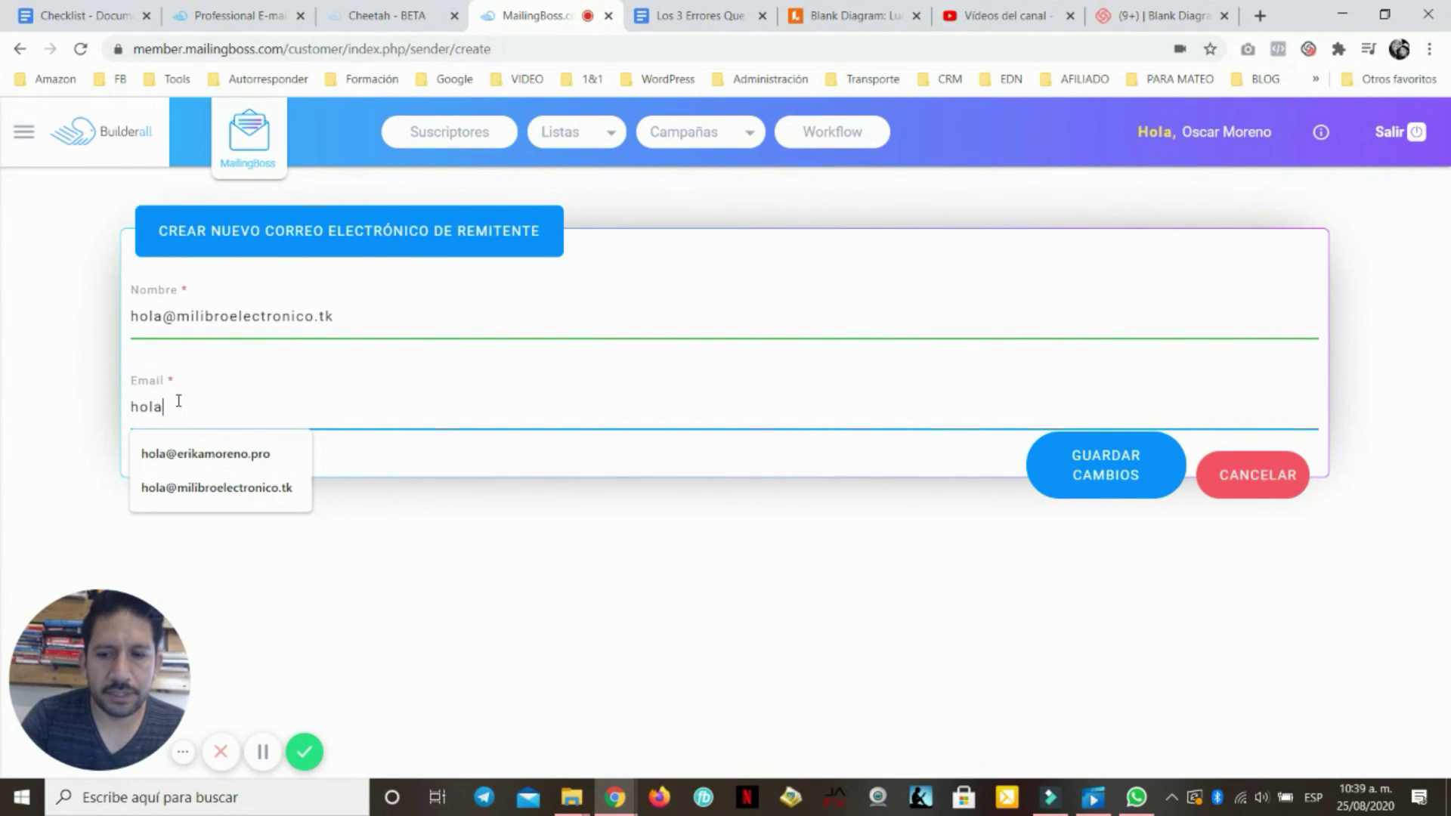
pyautogui.press('Down')
pyautogui.press('Down')
pyautogui.press('Up')
pyautogui.press('Down')
pyautogui.press('Return')
# Replace the sender name with the e-book display name and save the new sender
pyautogui.tripleClick(255, 316)
pyautogui.write('O')
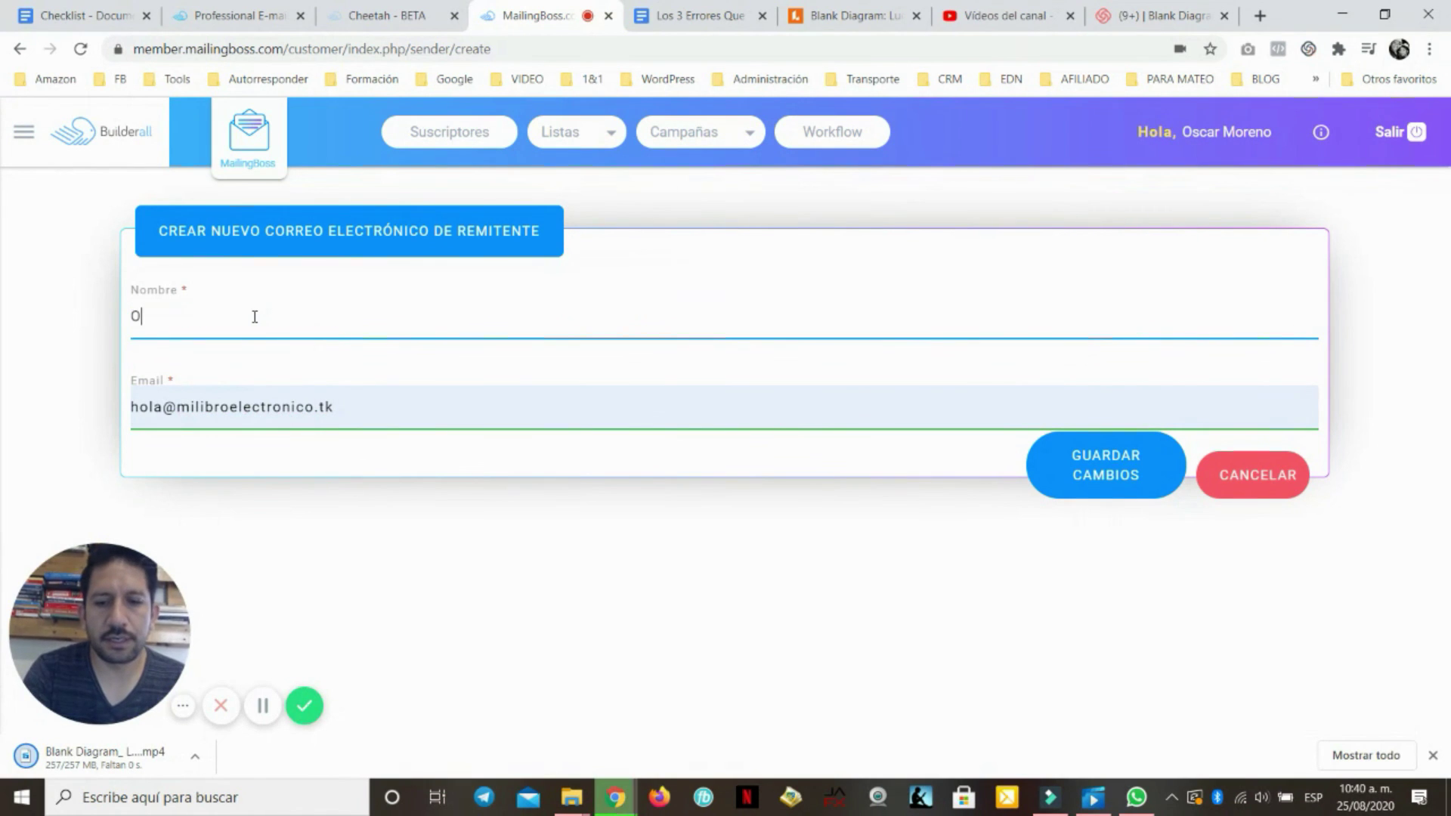
pyautogui.write('scar de Mi')
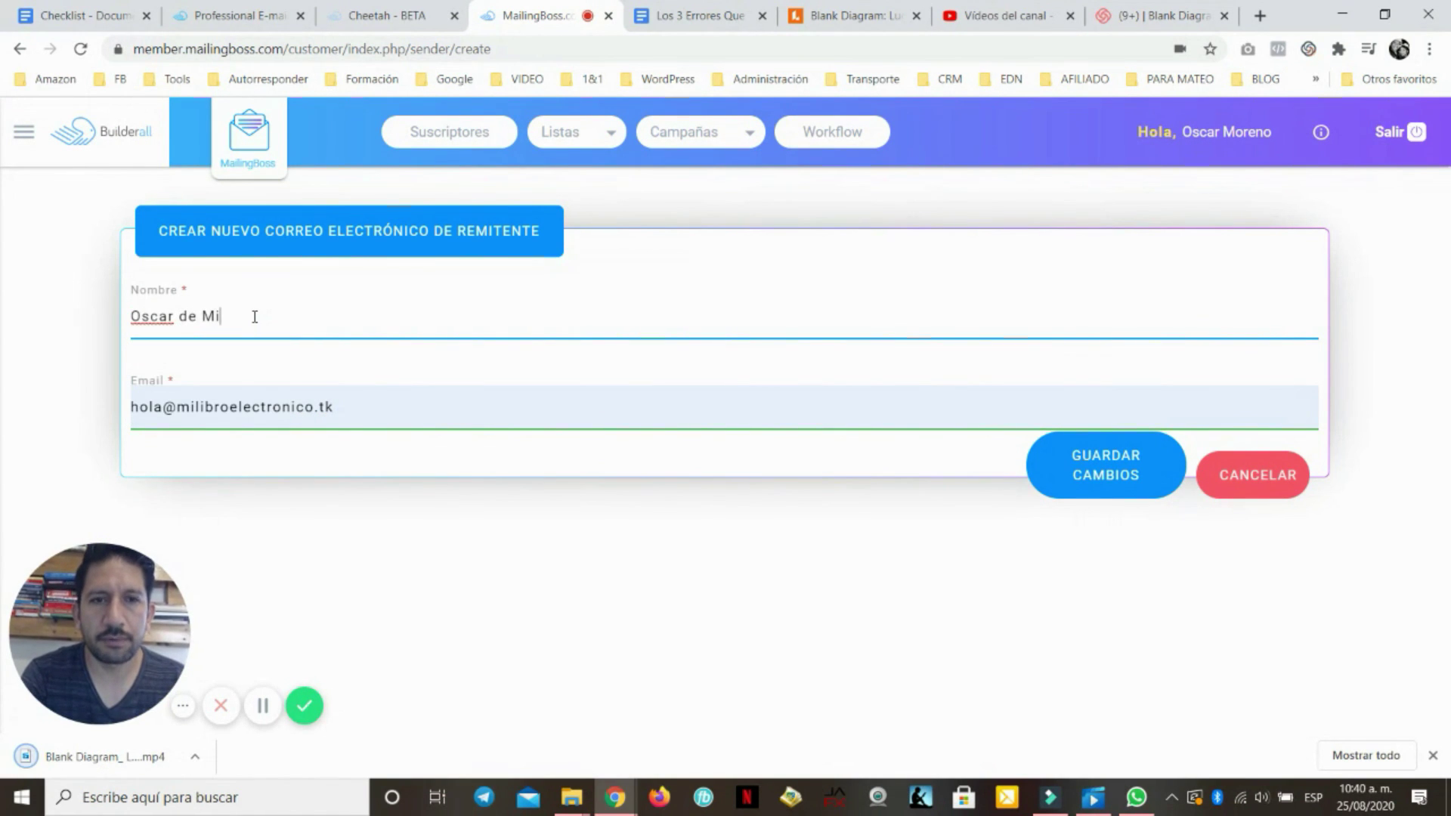
pyautogui.write(' Libro El')
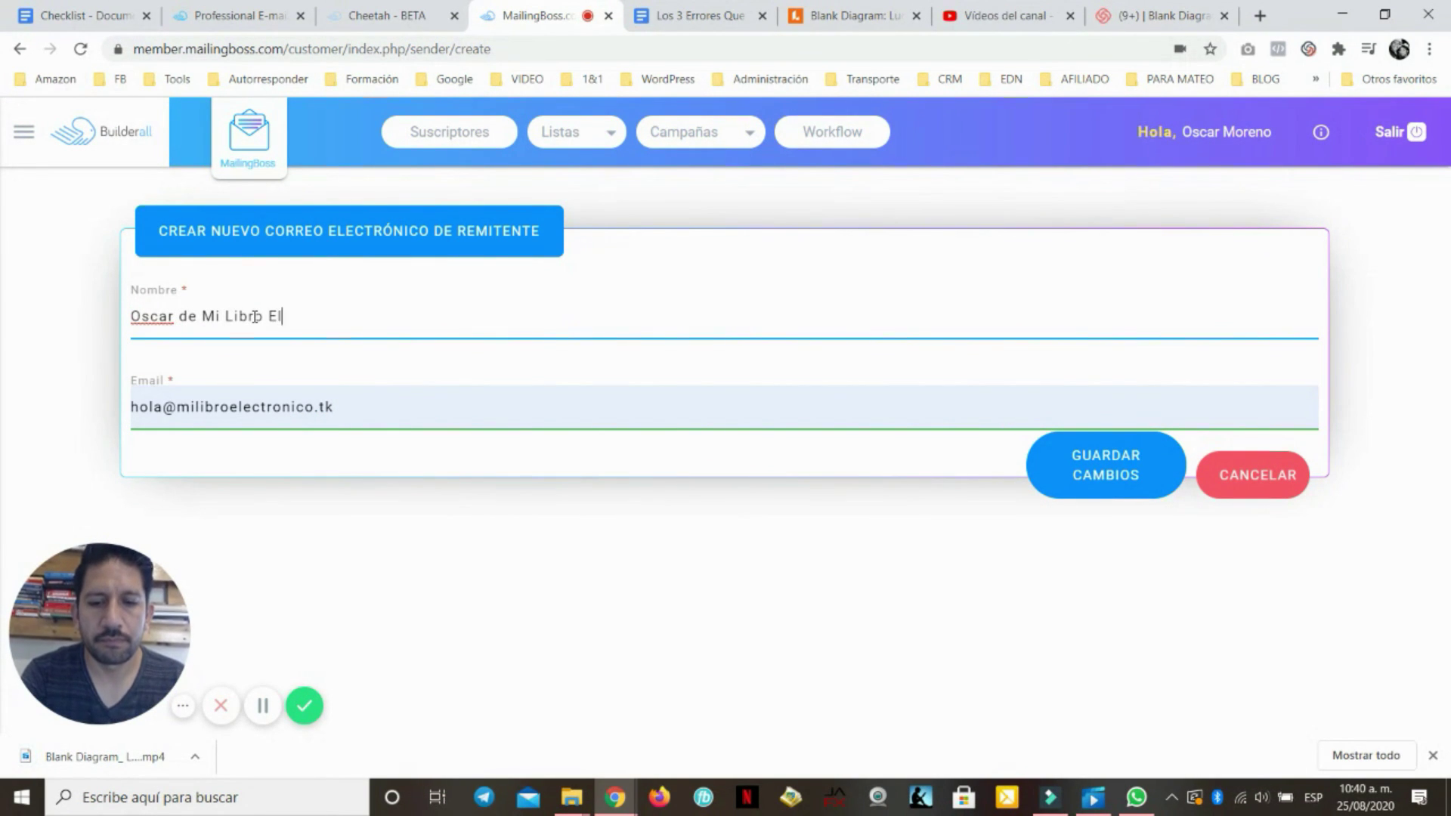
pyautogui.write('ectrónico')
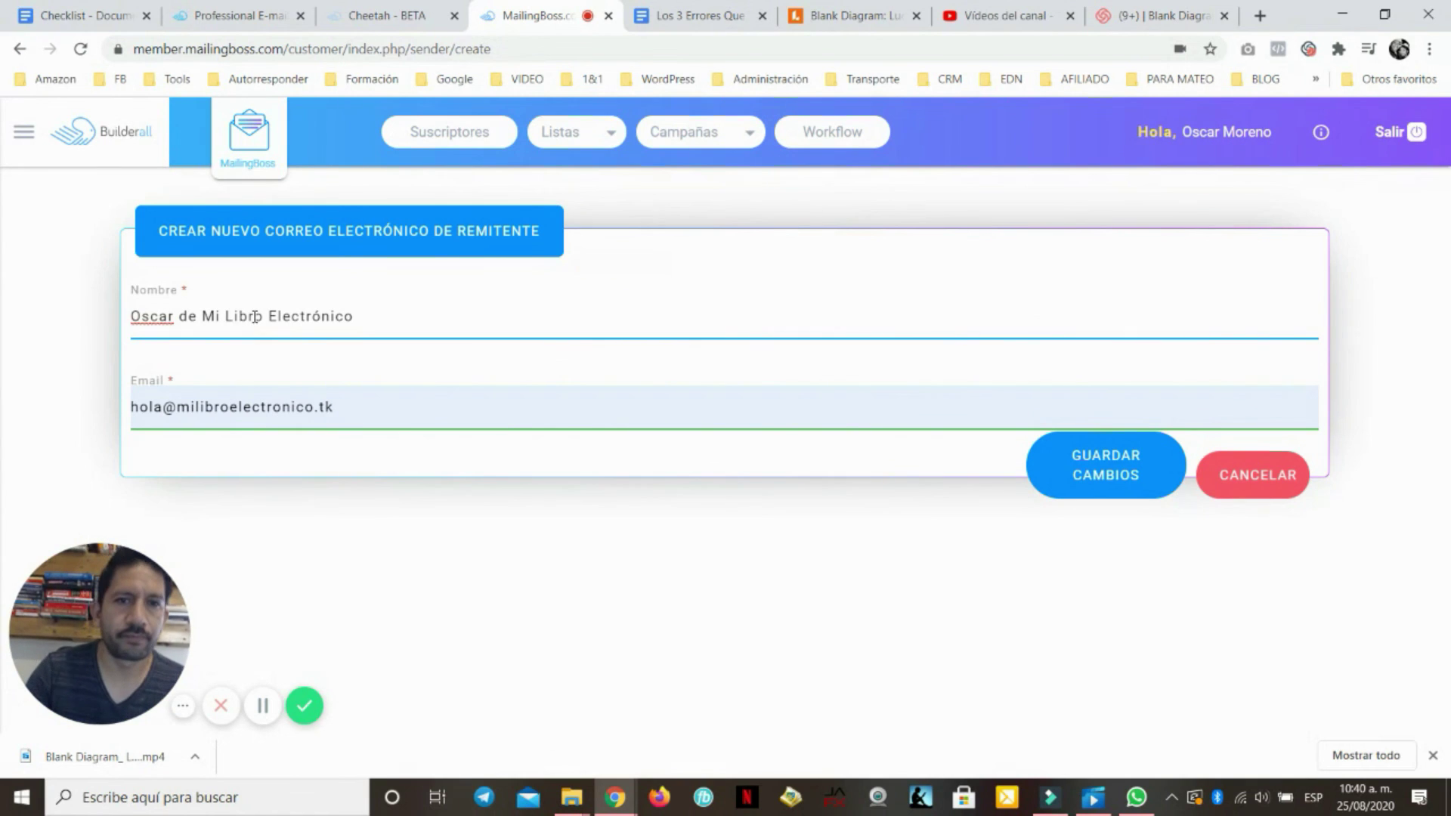
pyautogui.click(1117, 461)
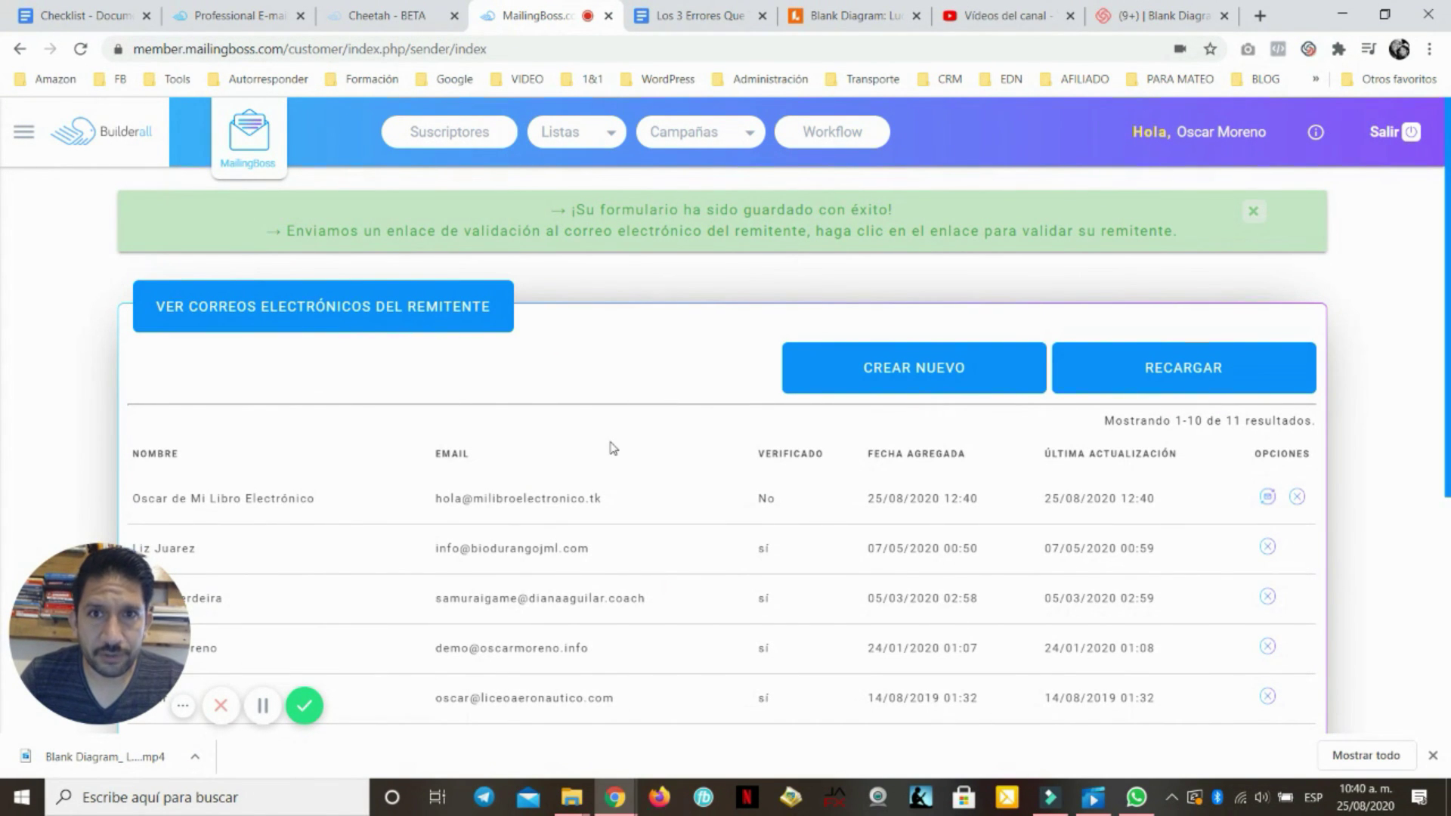
pyautogui.click(372, 16)
# Open the milibroelectronico.tk mailbox's webmail, proceeding past the certificate warning
pyautogui.click(242, 15)
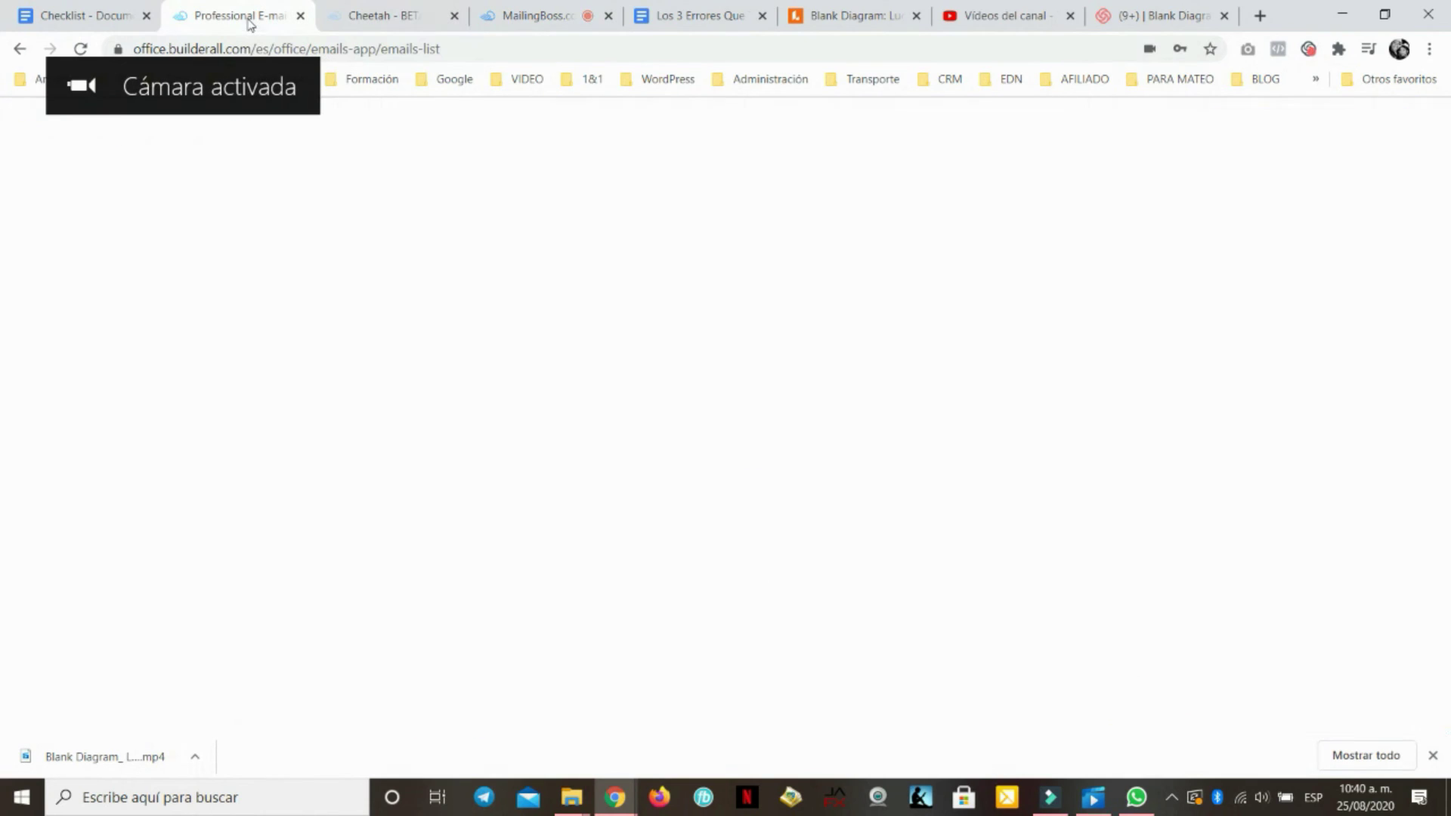
pyautogui.scroll(-3, 739, 542)
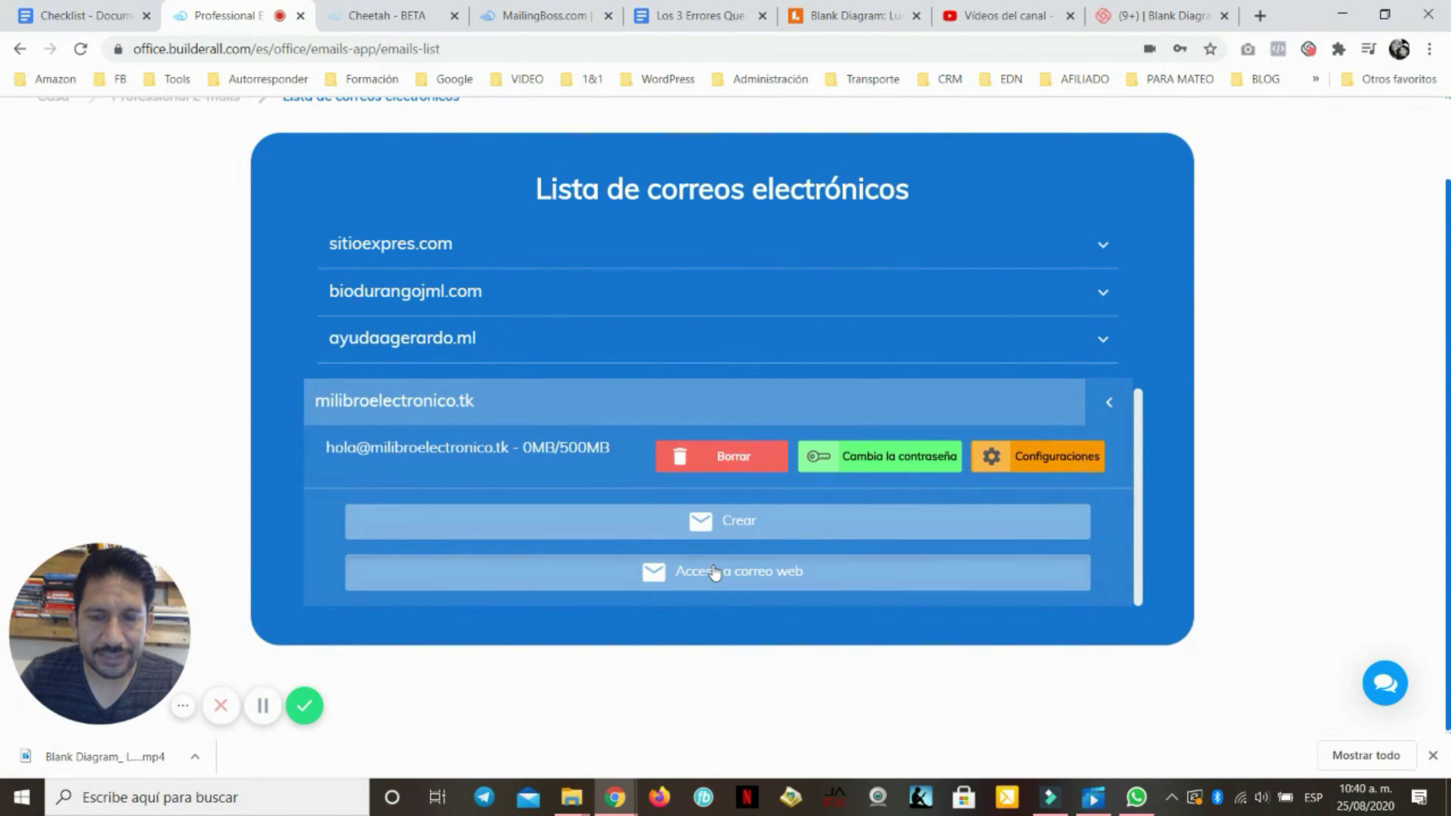
pyautogui.click(669, 580)
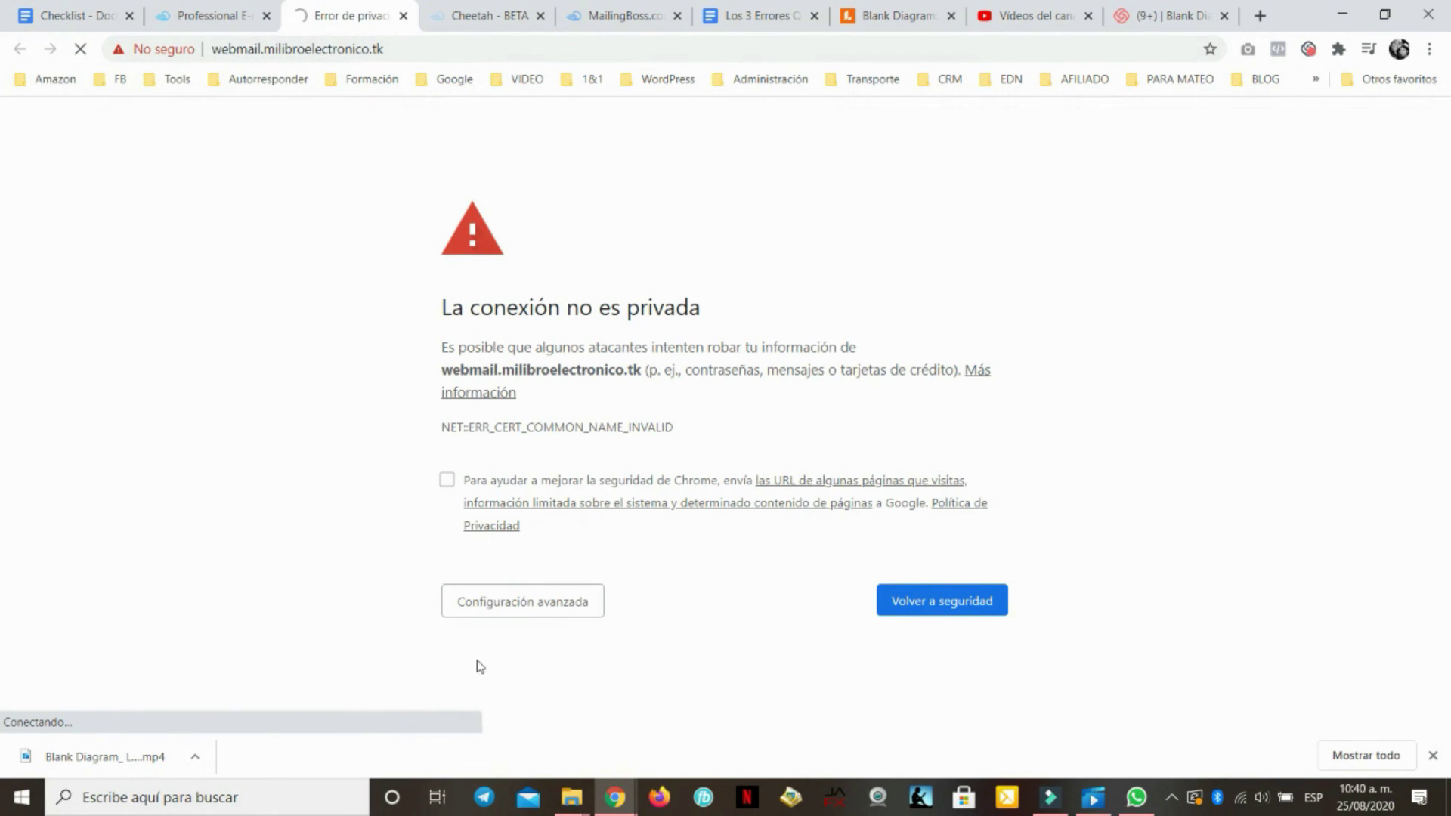
pyautogui.click(517, 600)
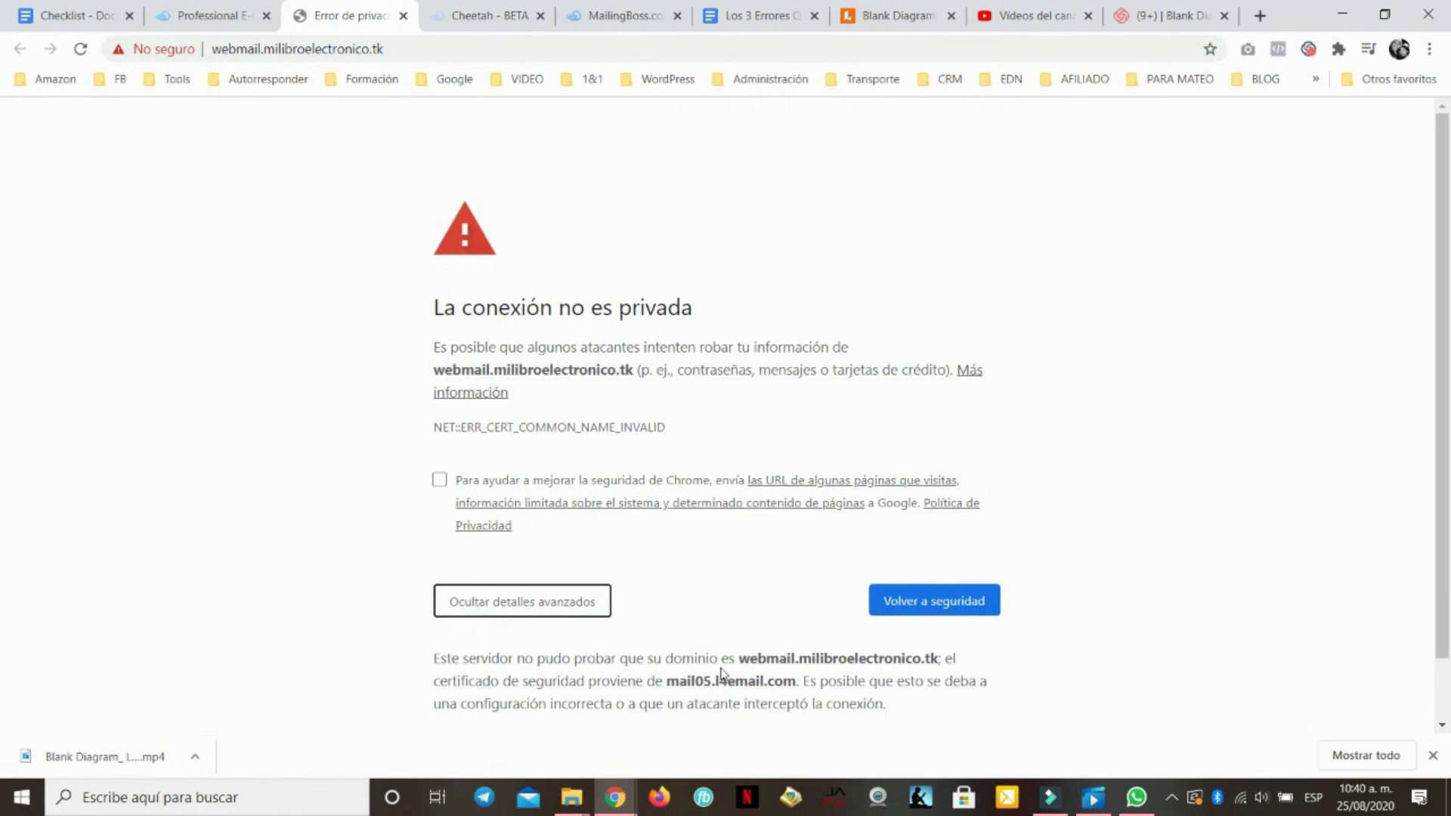
pyautogui.click(502, 678)
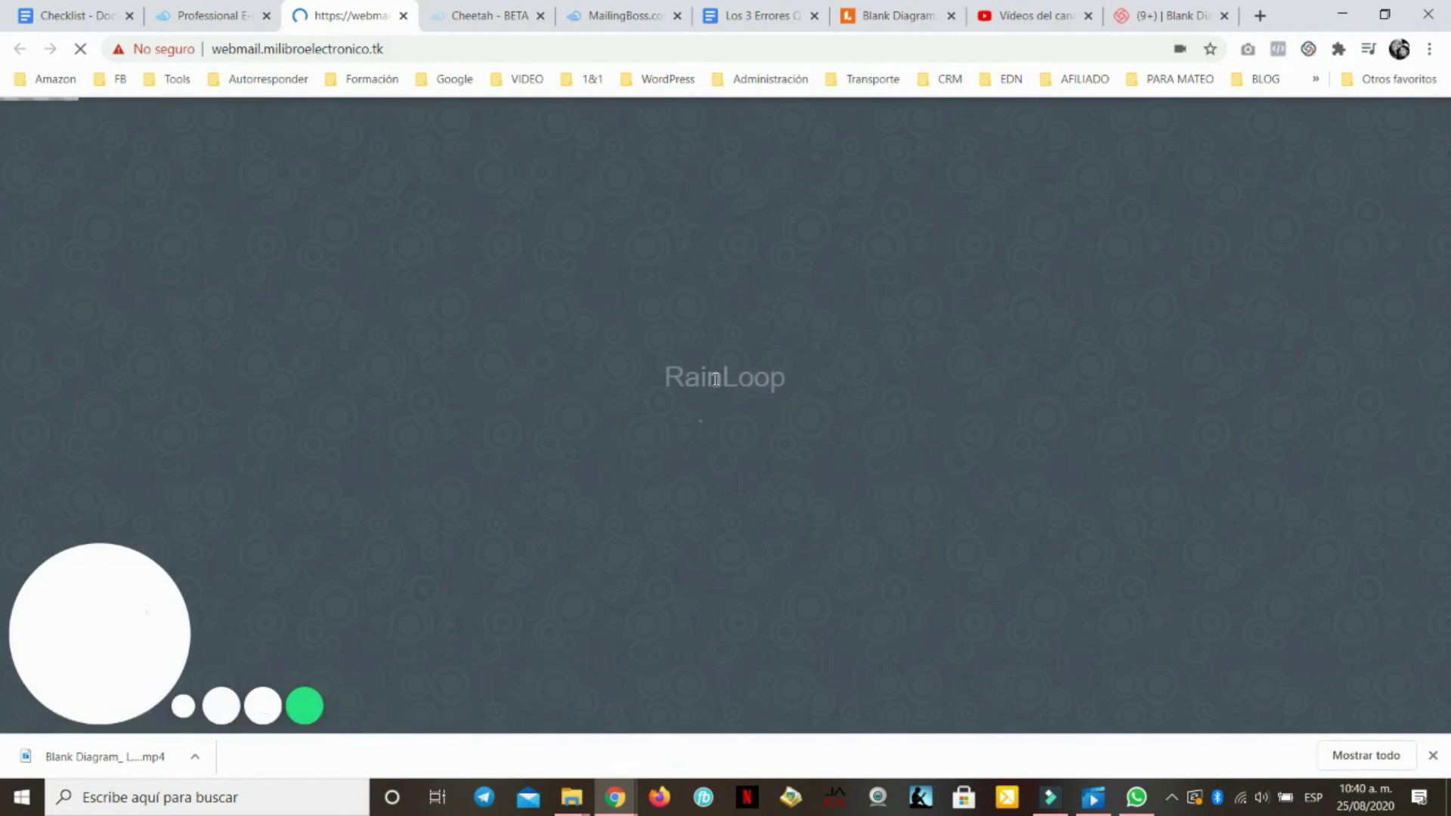
# Sign in to RainLoop with the mailbox's address and pasted password
pyautogui.click(691, 368)
pyautogui.hotkey('ctrl', 'v')
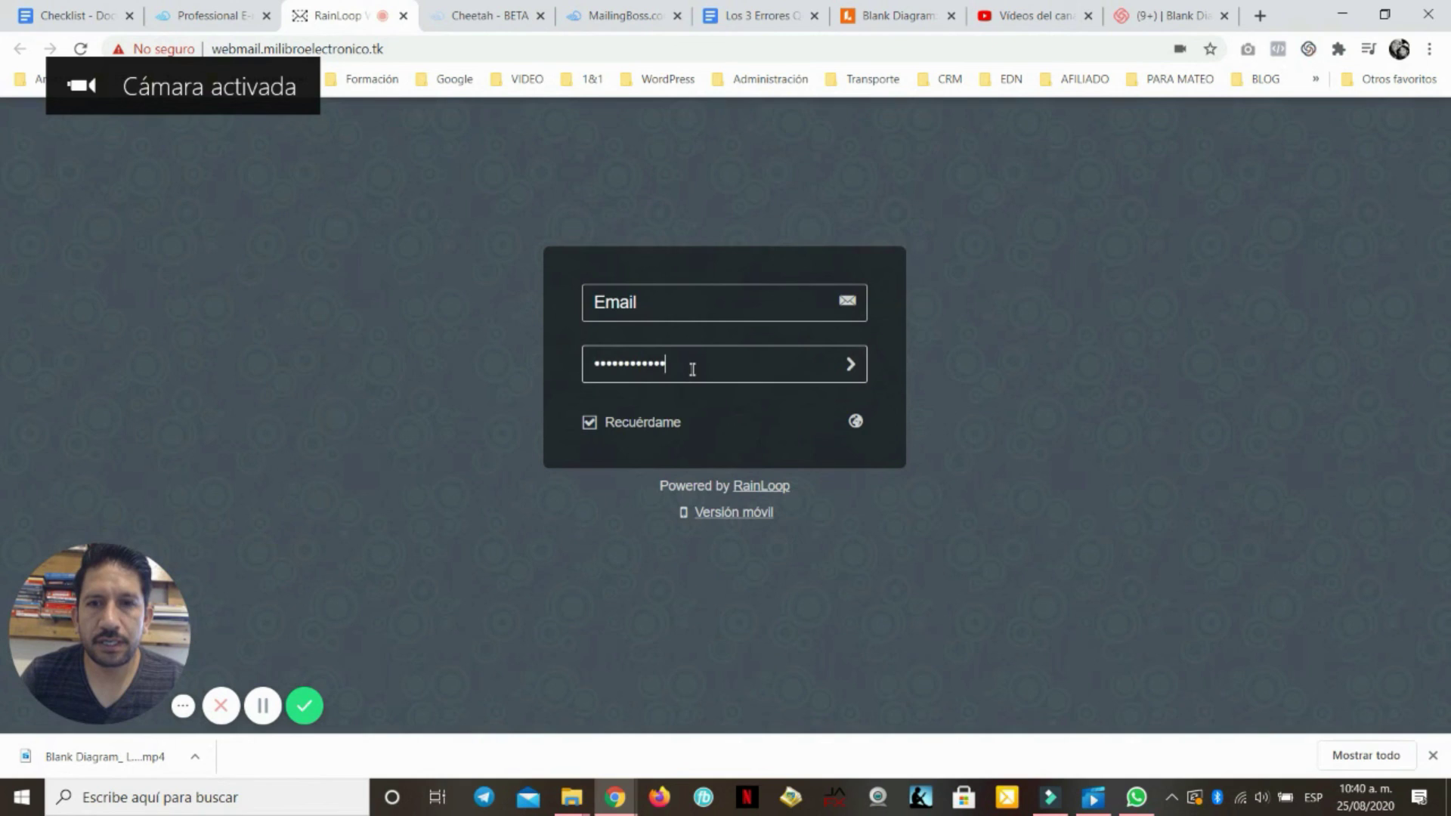
pyautogui.click(706, 307)
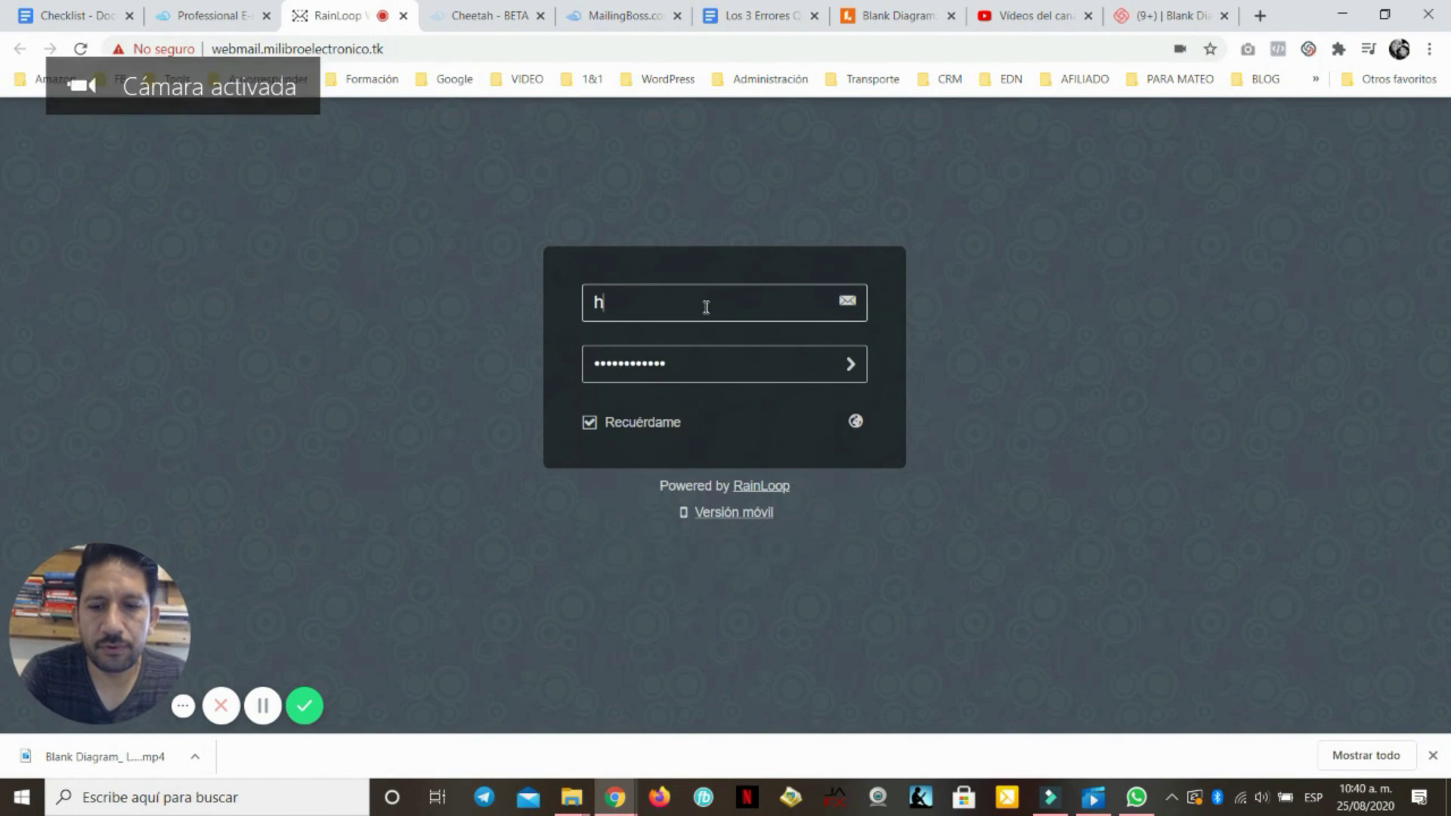
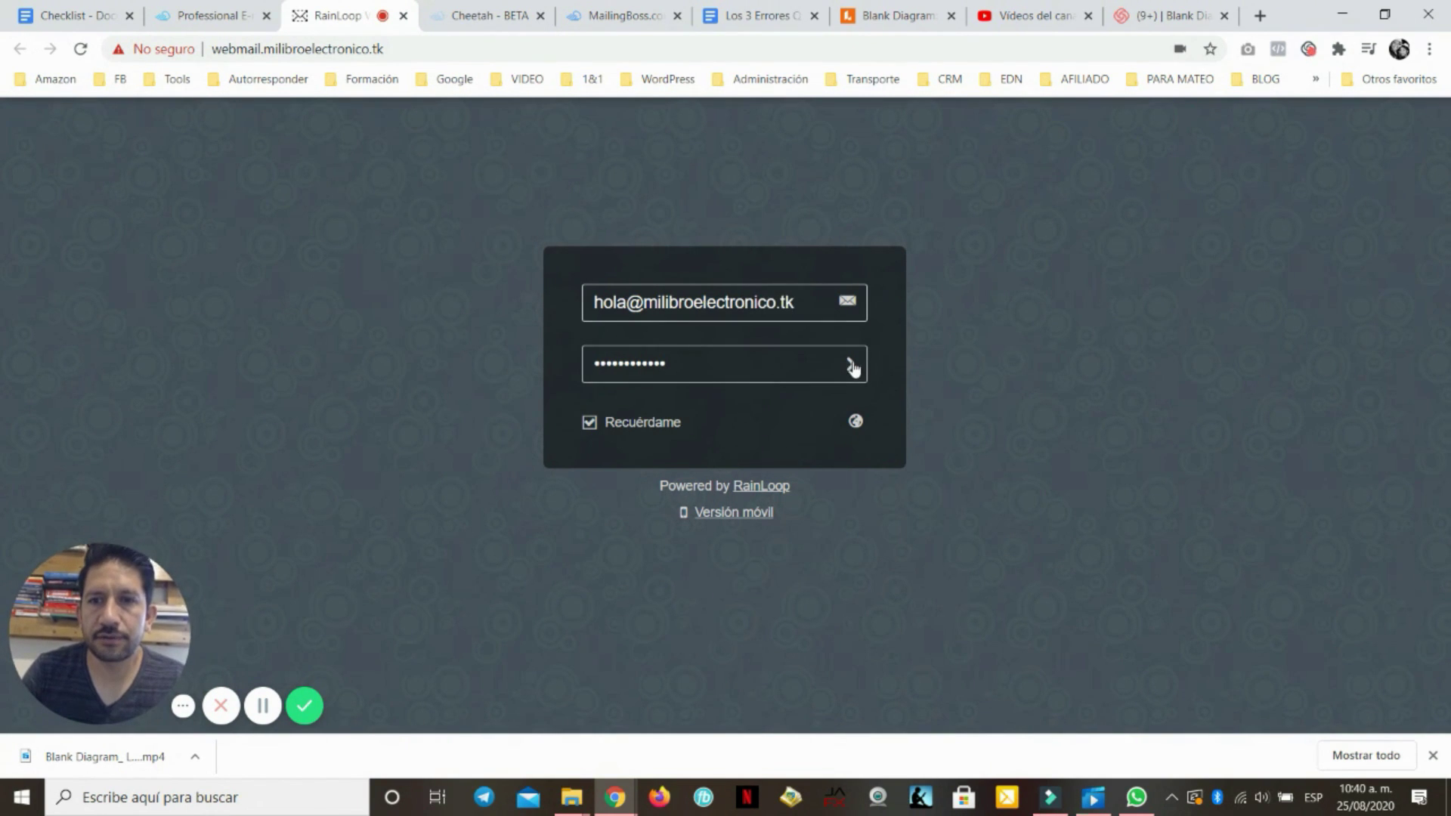
pyautogui.click(853, 367)
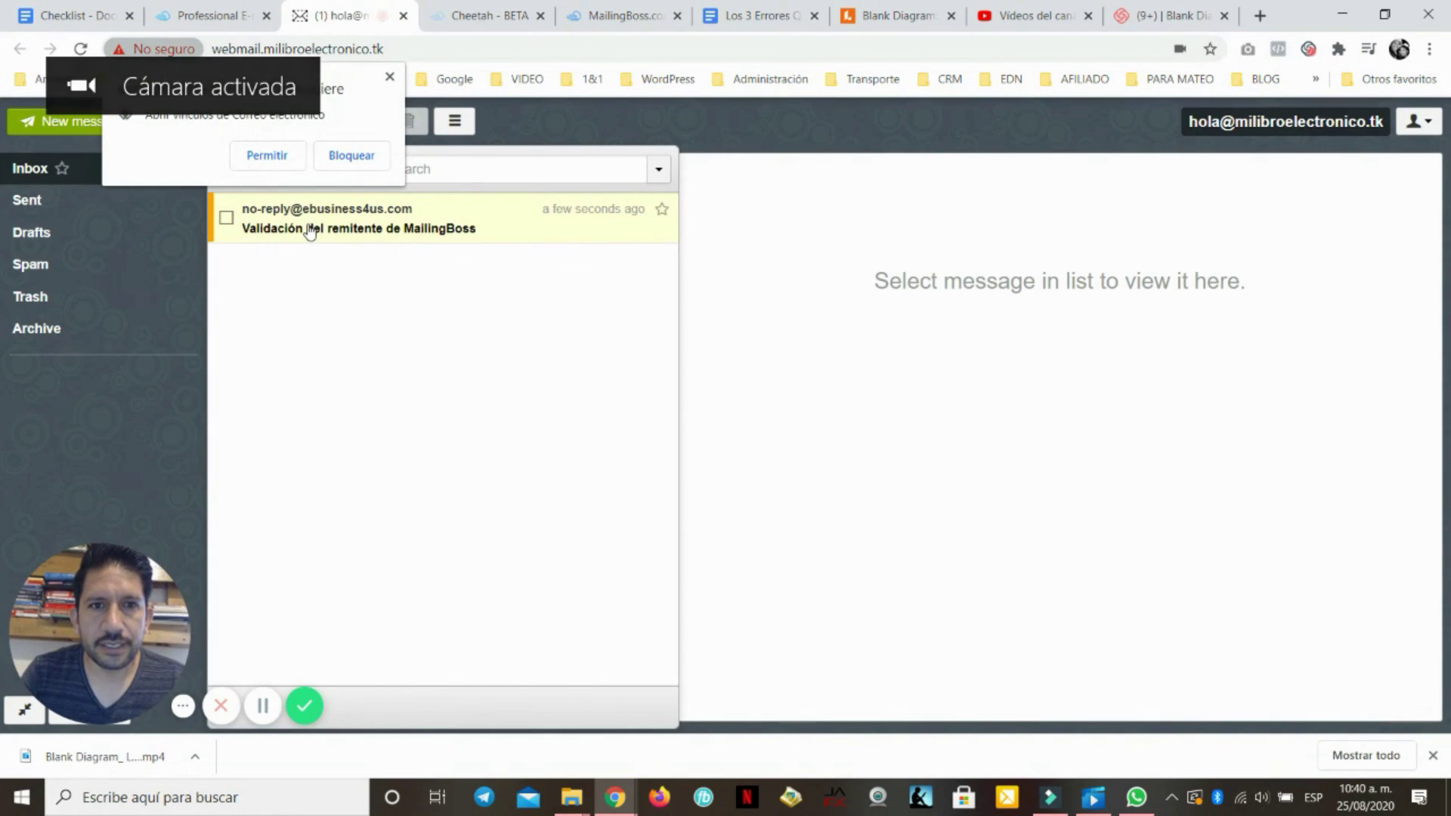
# Open the 'Validación del remitente de MailingBoss' message and follow its 'haga clic aquí' link
pyautogui.click(309, 230)
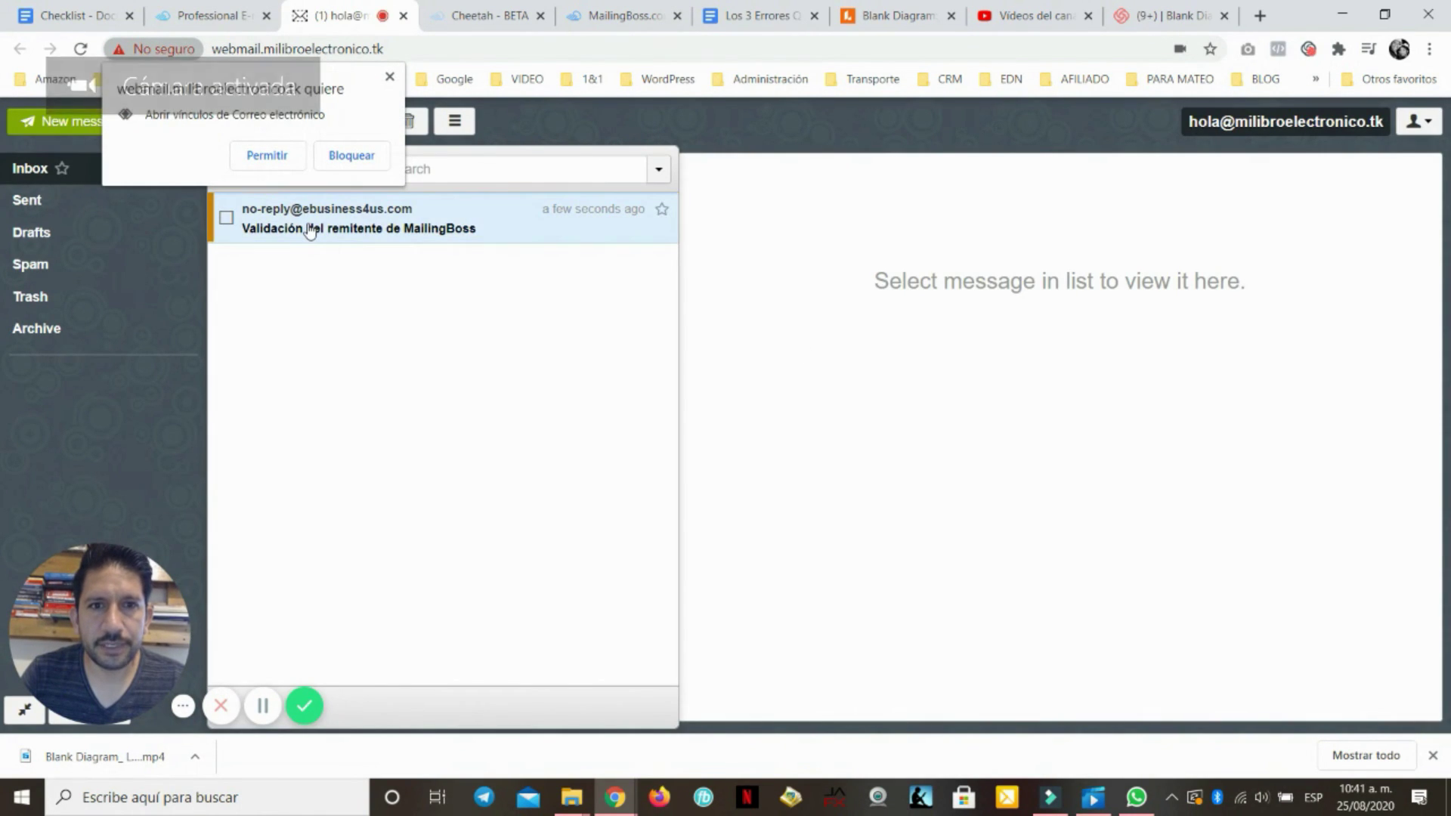
pyautogui.click(266, 157)
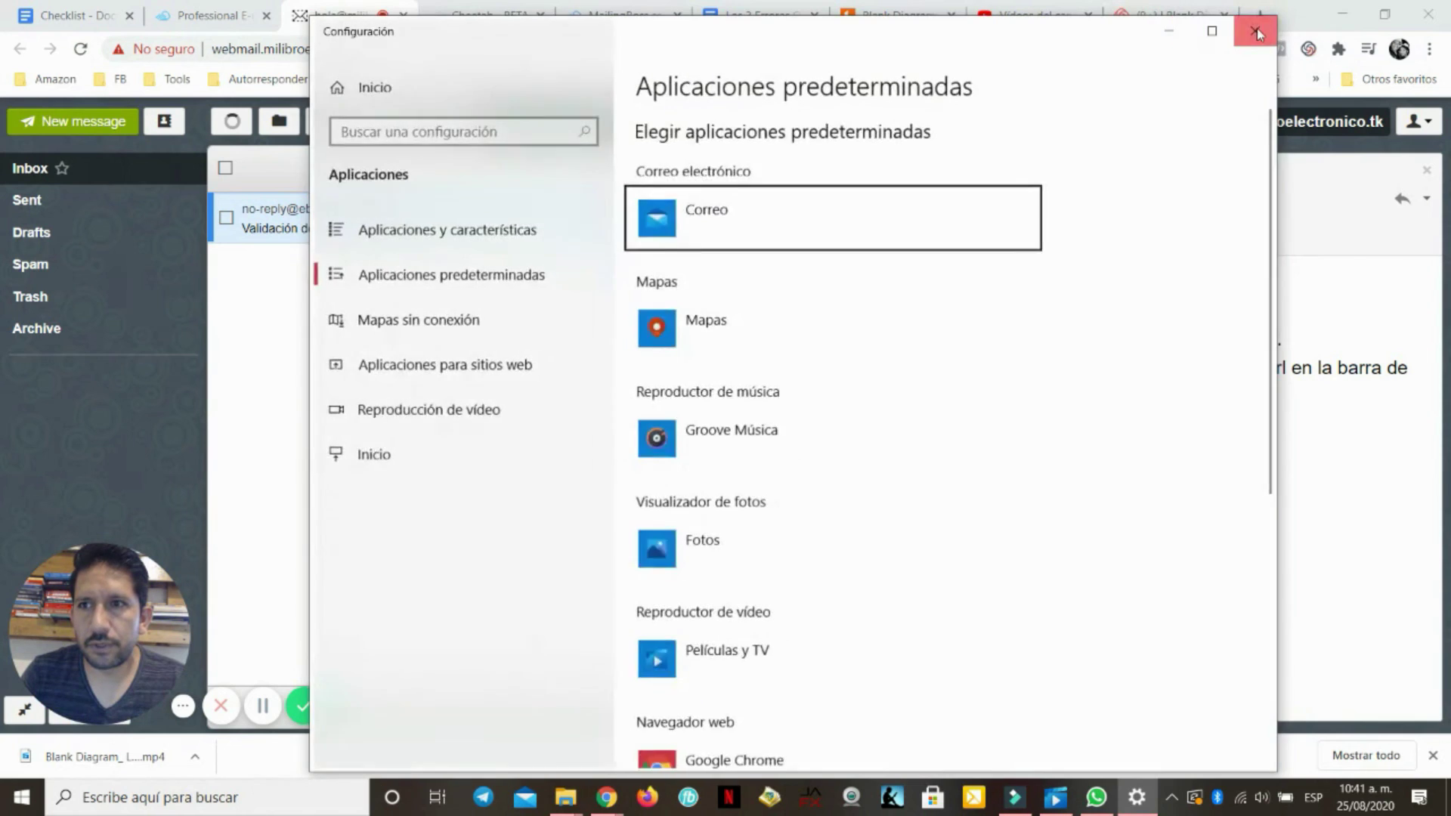
pyautogui.click(1256, 31)
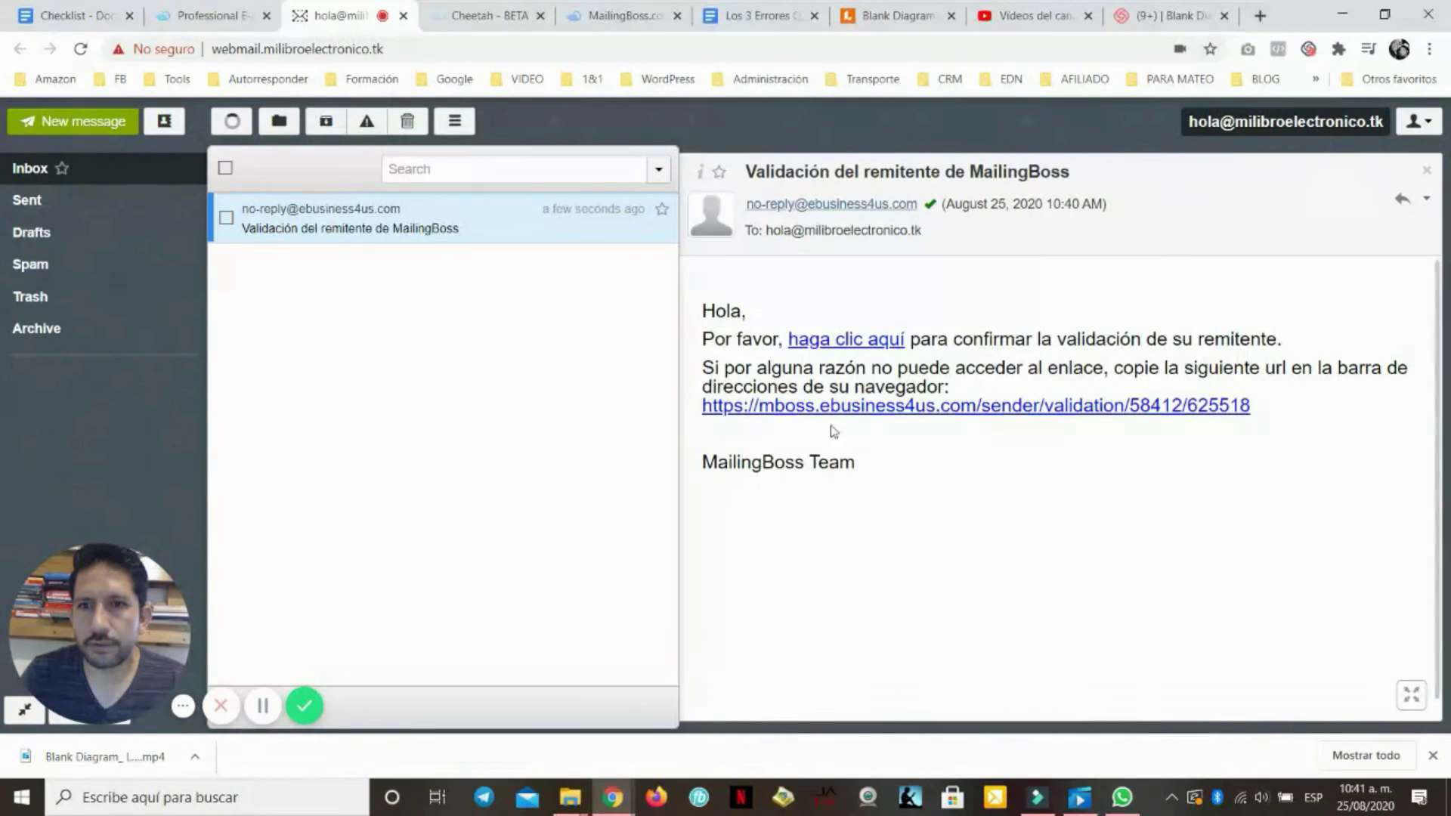
pyautogui.click(848, 341)
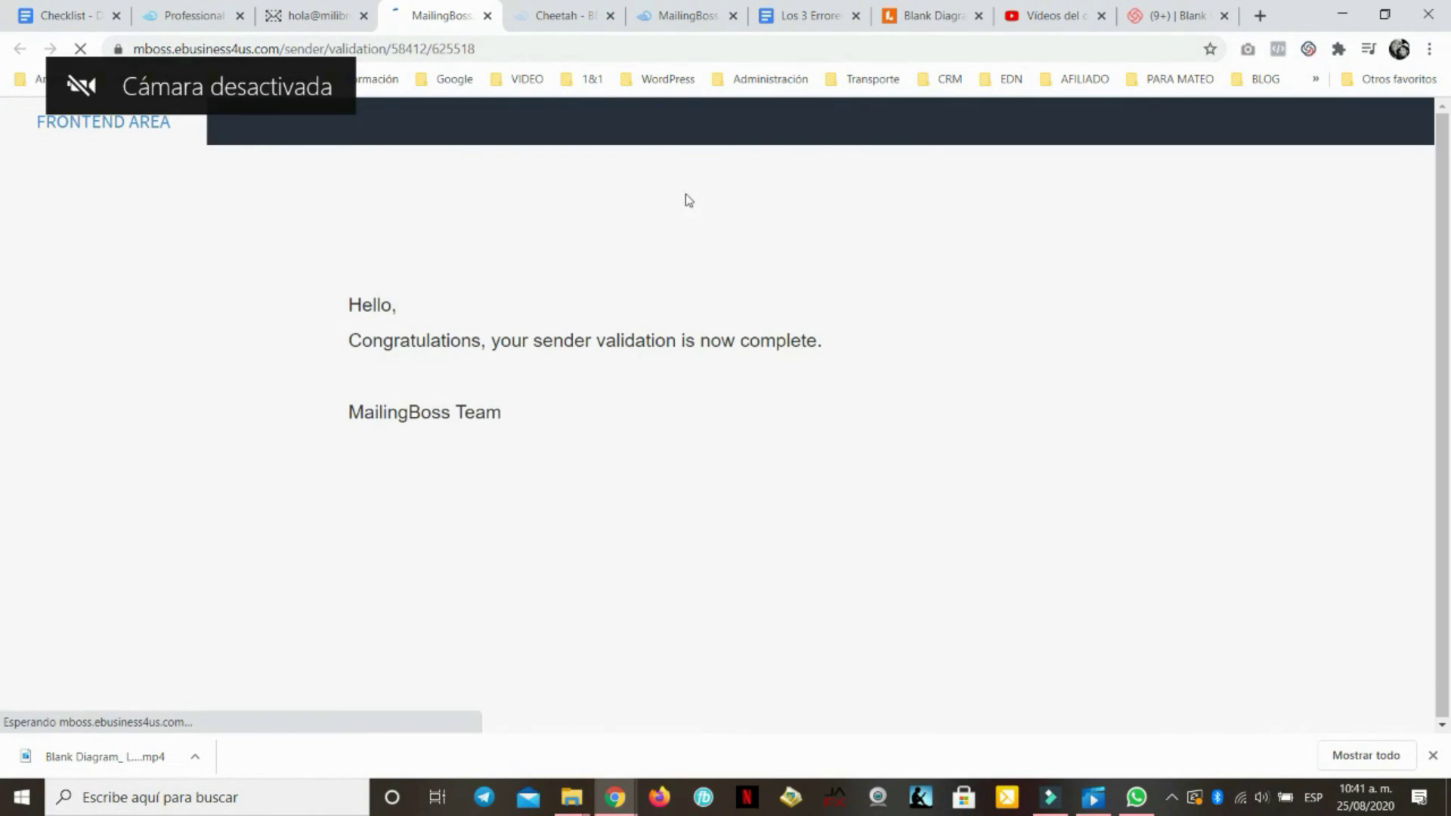
pyautogui.click(184, 21)
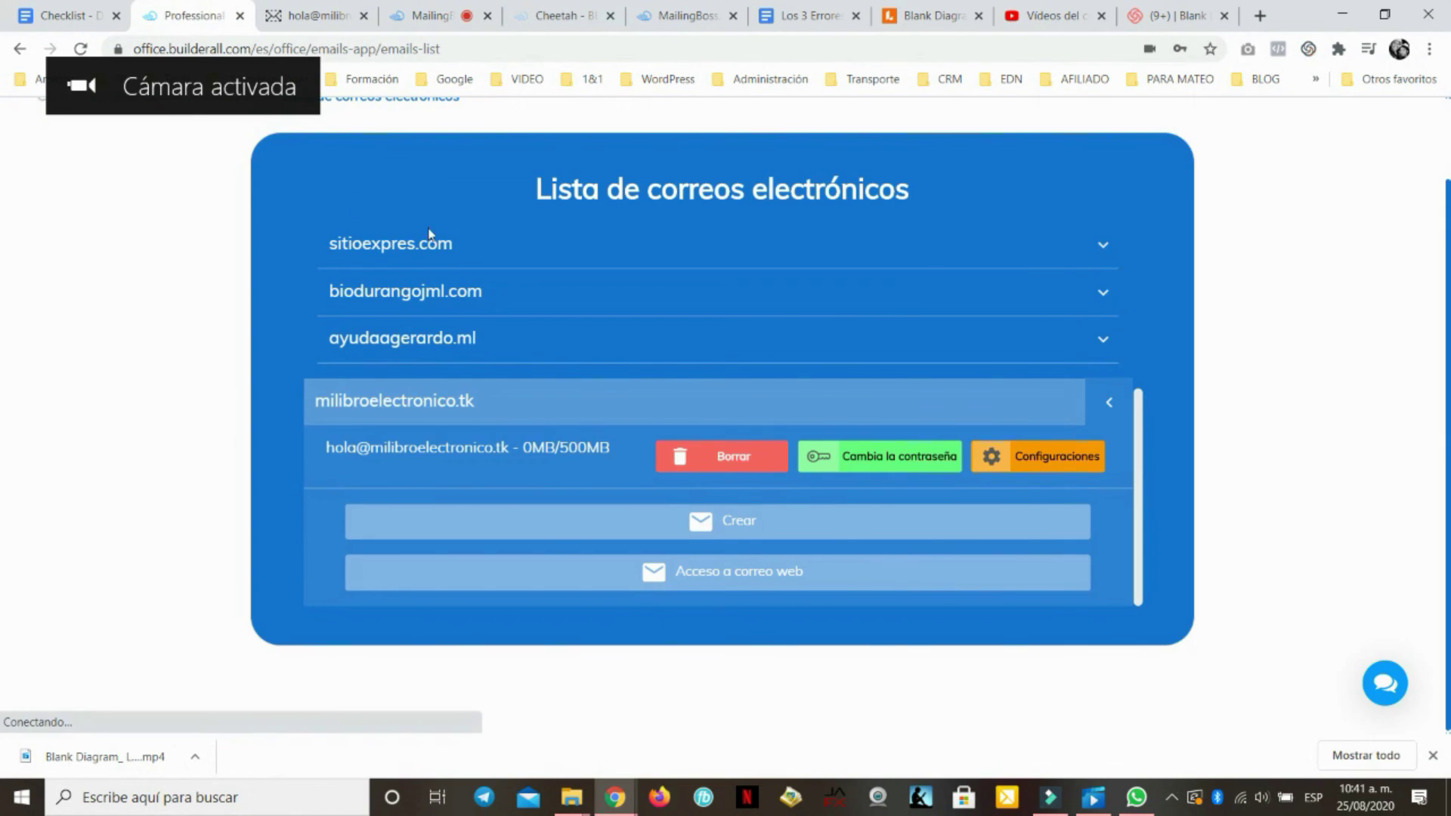
pyautogui.click(463, 17)
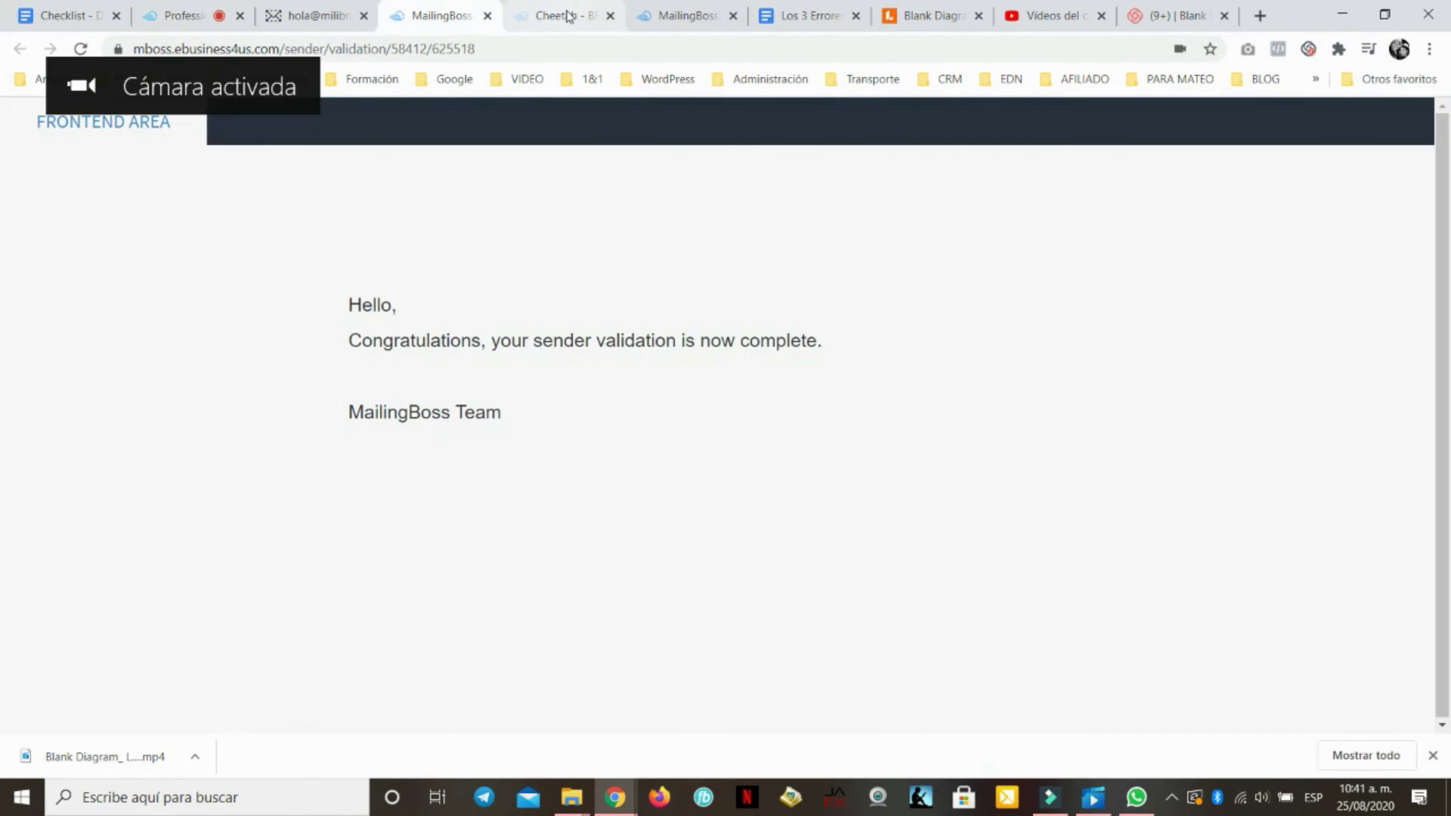
pyautogui.click(563, 17)
# Reload the MailingBoss sender list and confirm the milibroelectronico.tk sender's VERIFICADO now reads sí
pyautogui.click(680, 16)
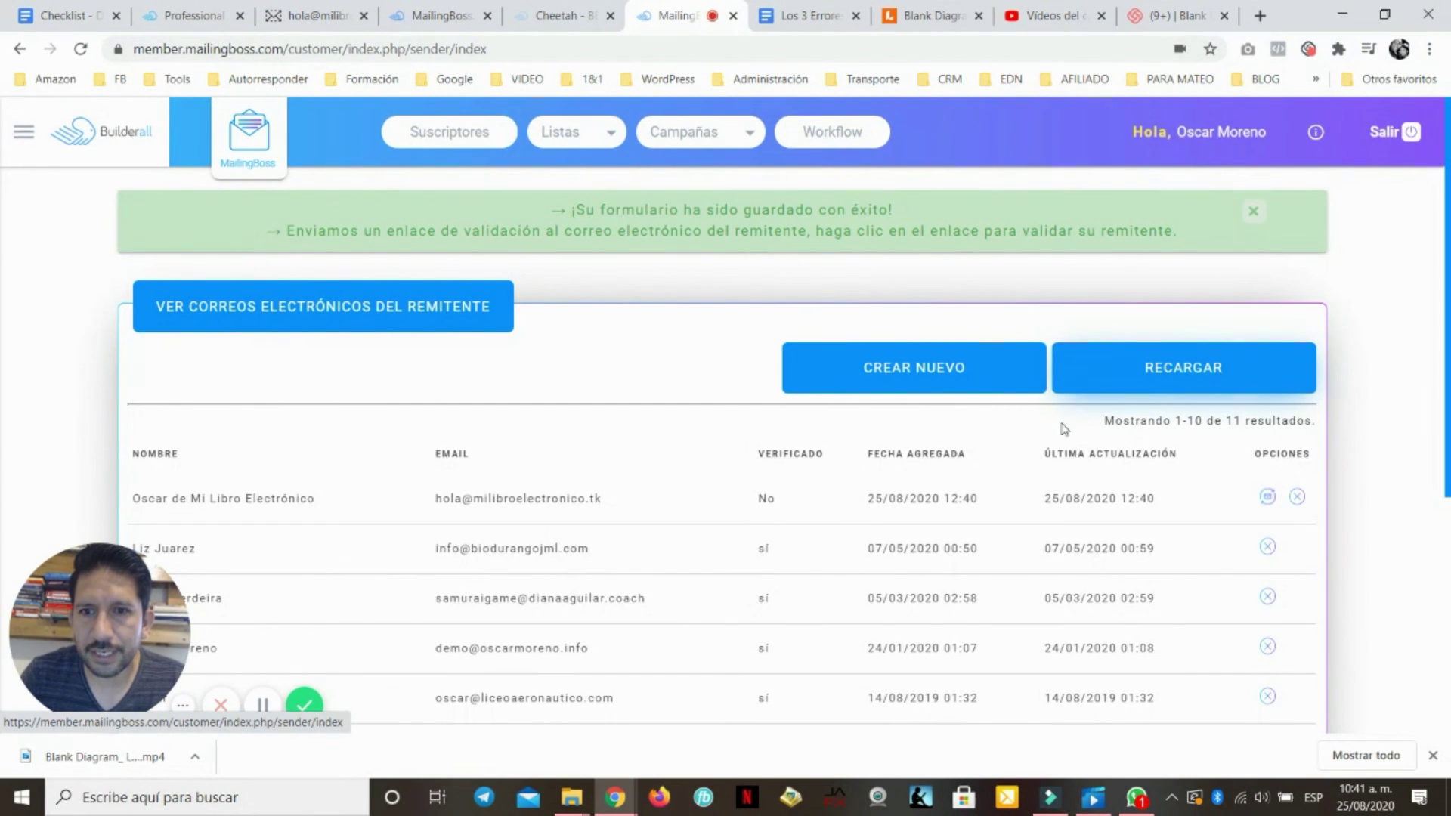
pyautogui.moveTo(746, 506); pyautogui.dragTo(787, 502)
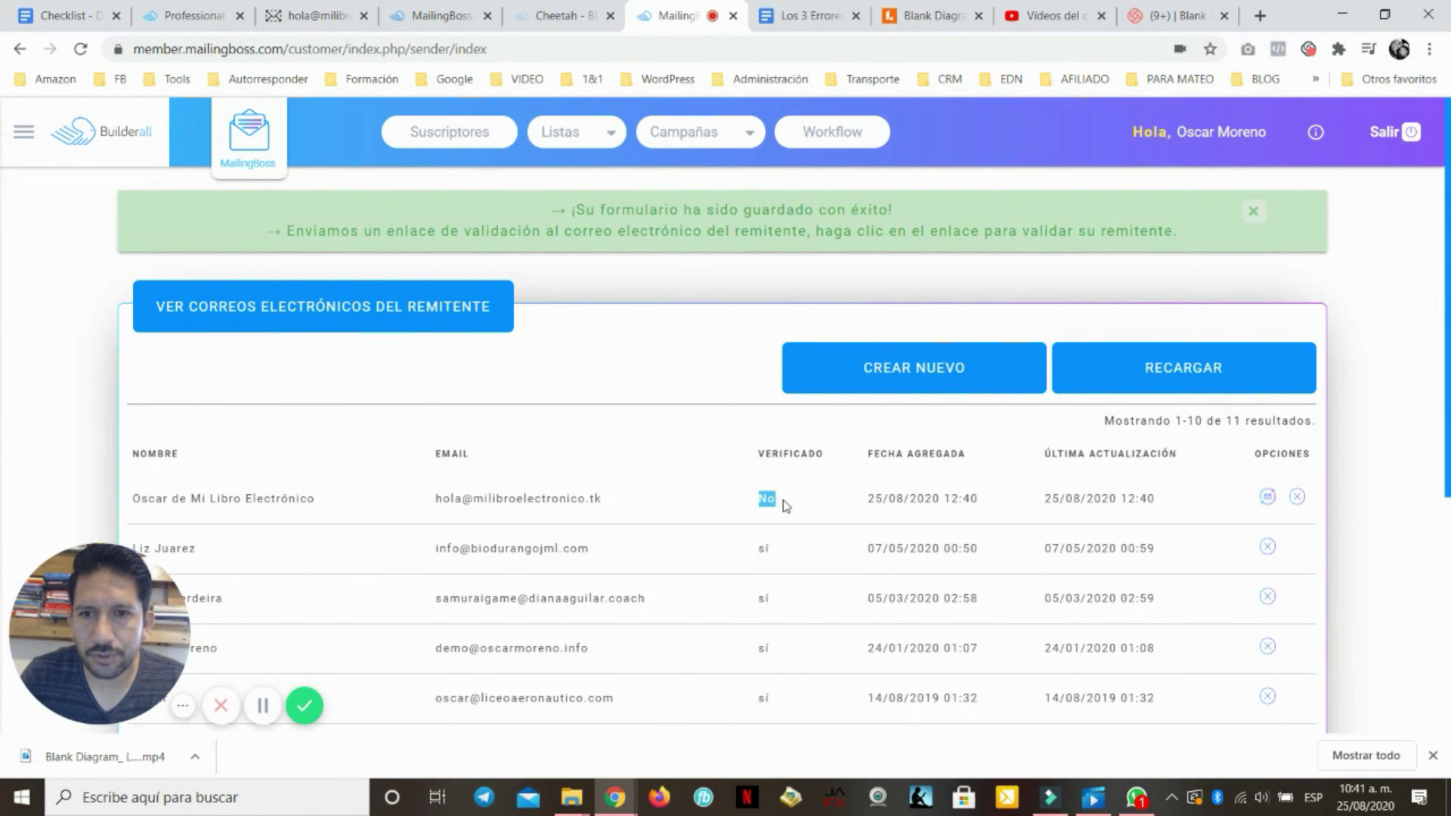
pyautogui.click(1204, 366)
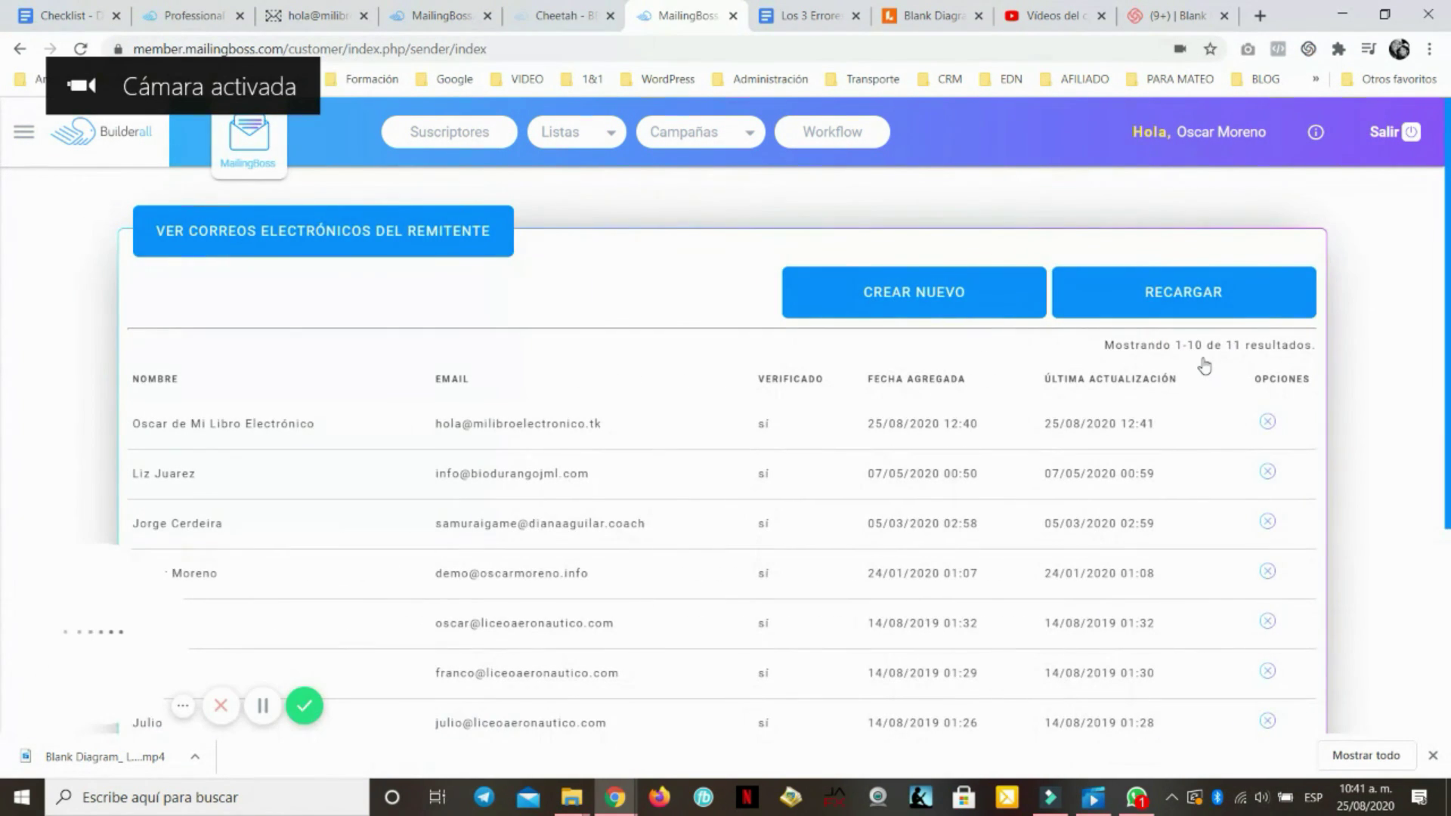
pyautogui.doubleClick(786, 430)
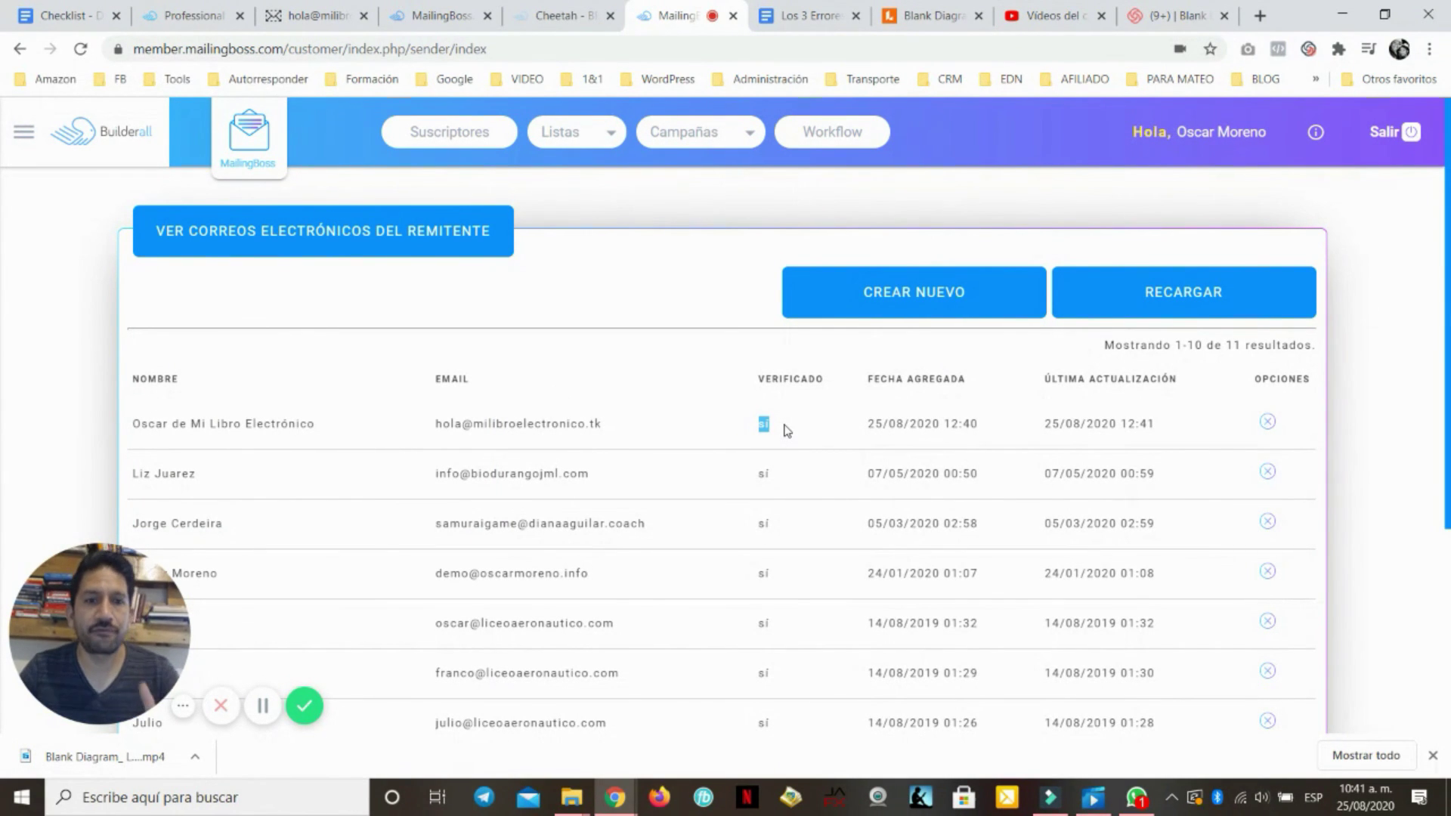
pyautogui.click(933, 15)
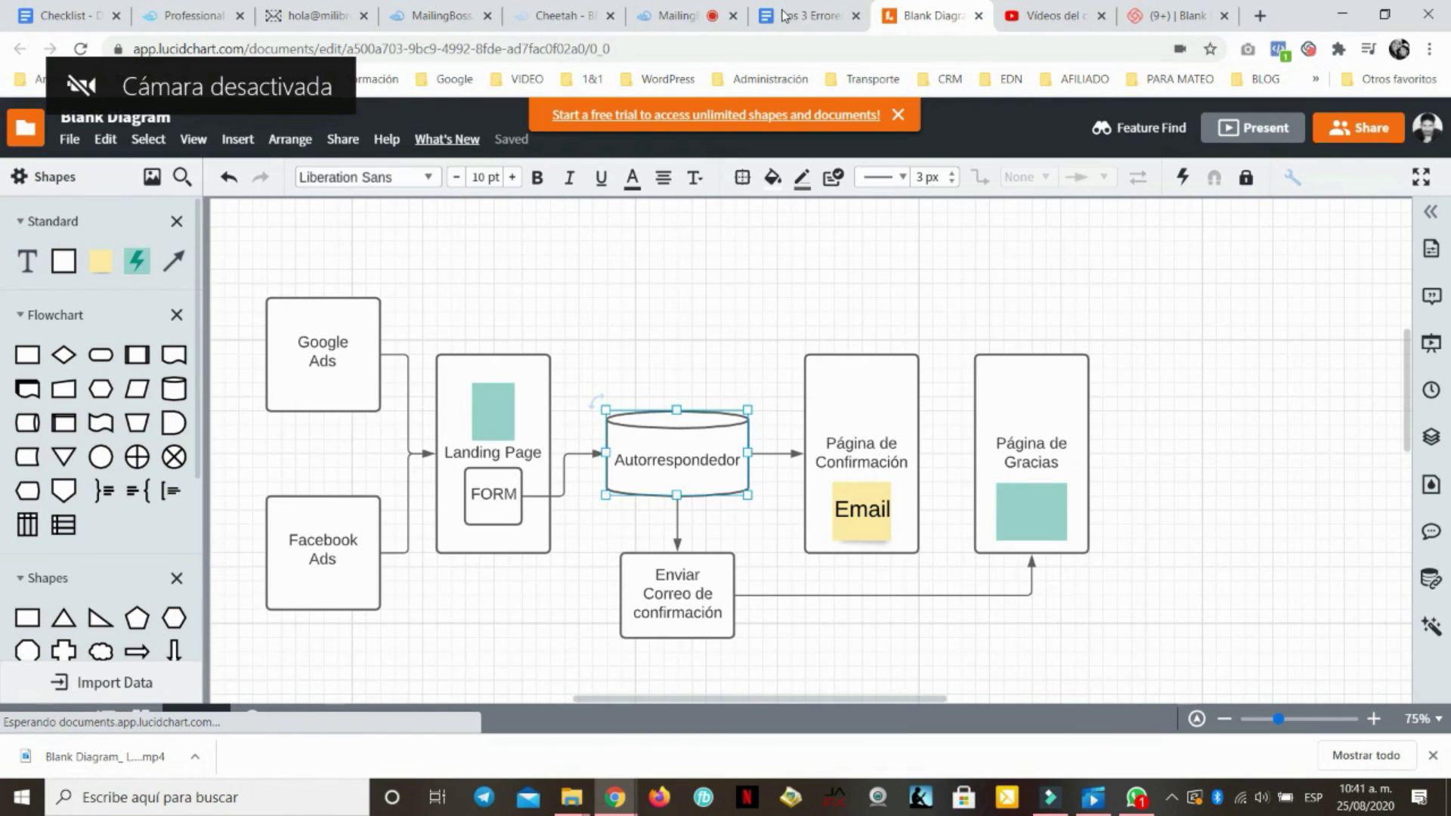